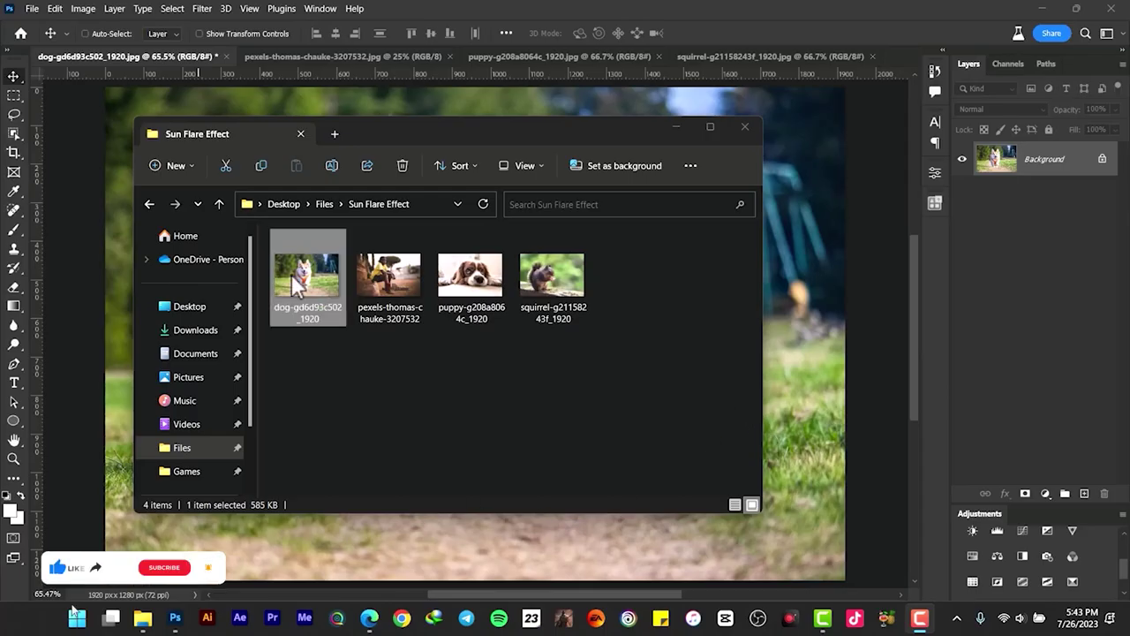
# Preview the corgi, boy and squirrel photos in Picasa, then return to the corgi in Photoshop
pyautogui.doubleClick(295, 277)
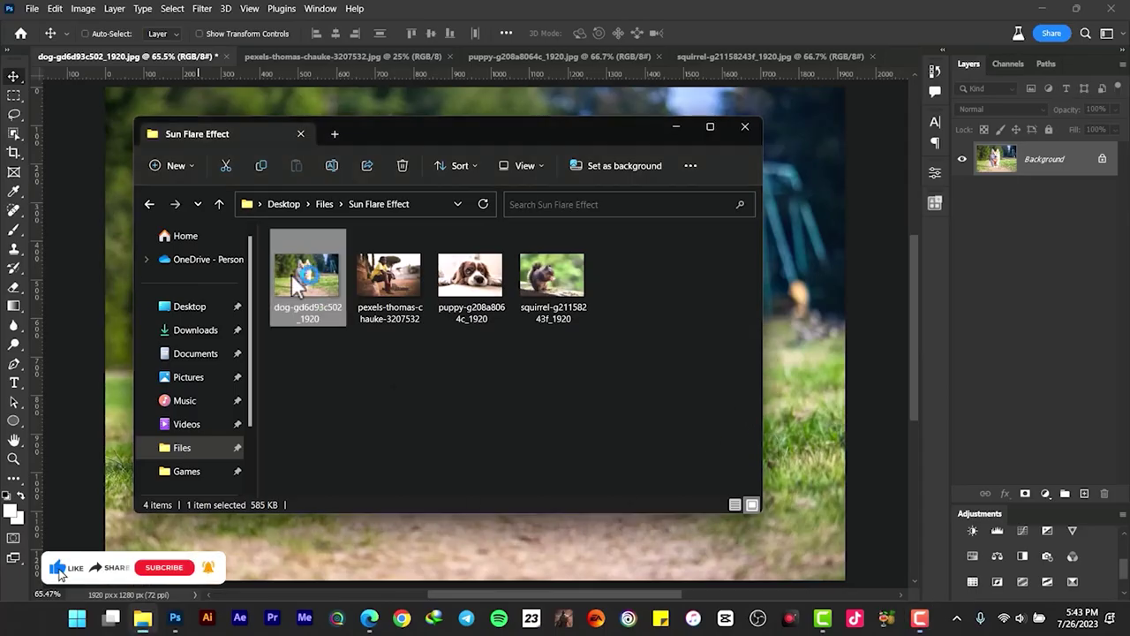
pyautogui.press('Right')
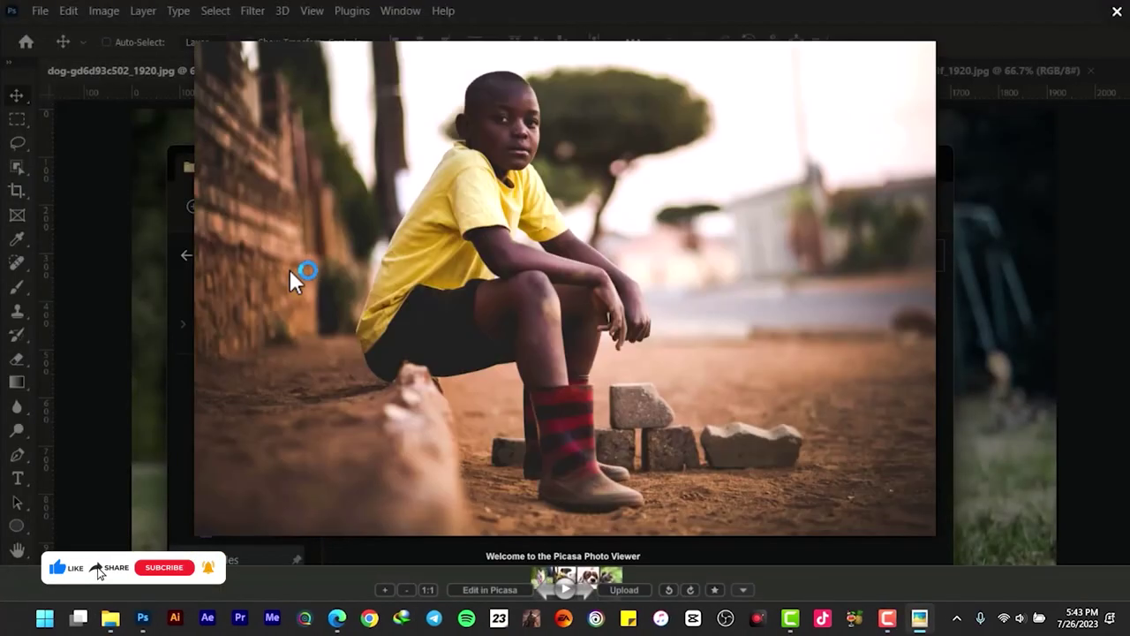
pyautogui.press('Right')
pyautogui.press('Right')
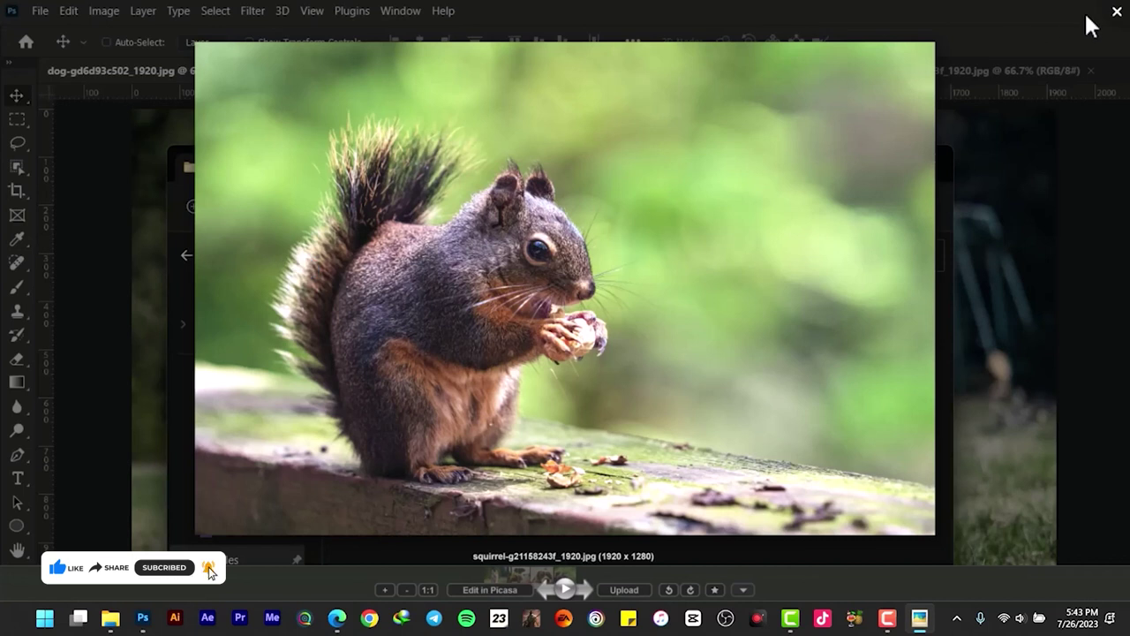
pyautogui.click(1116, 13)
pyautogui.click(667, 13)
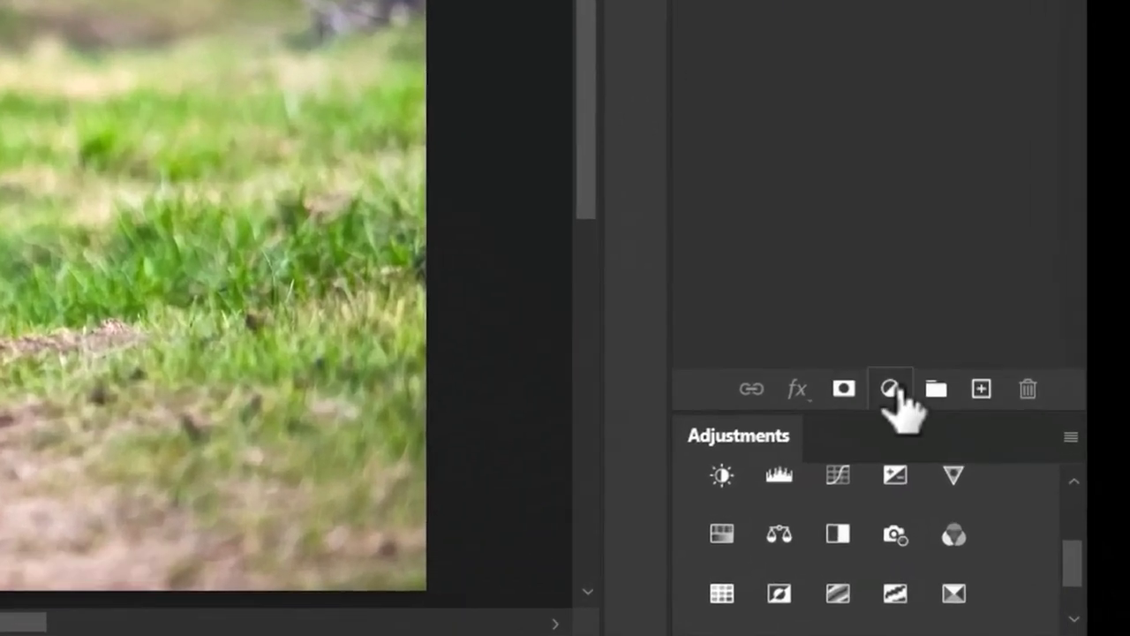
# Add a radial Gradient Fill layer with its white glow centred in the upper-right sky
pyautogui.click(892, 390)
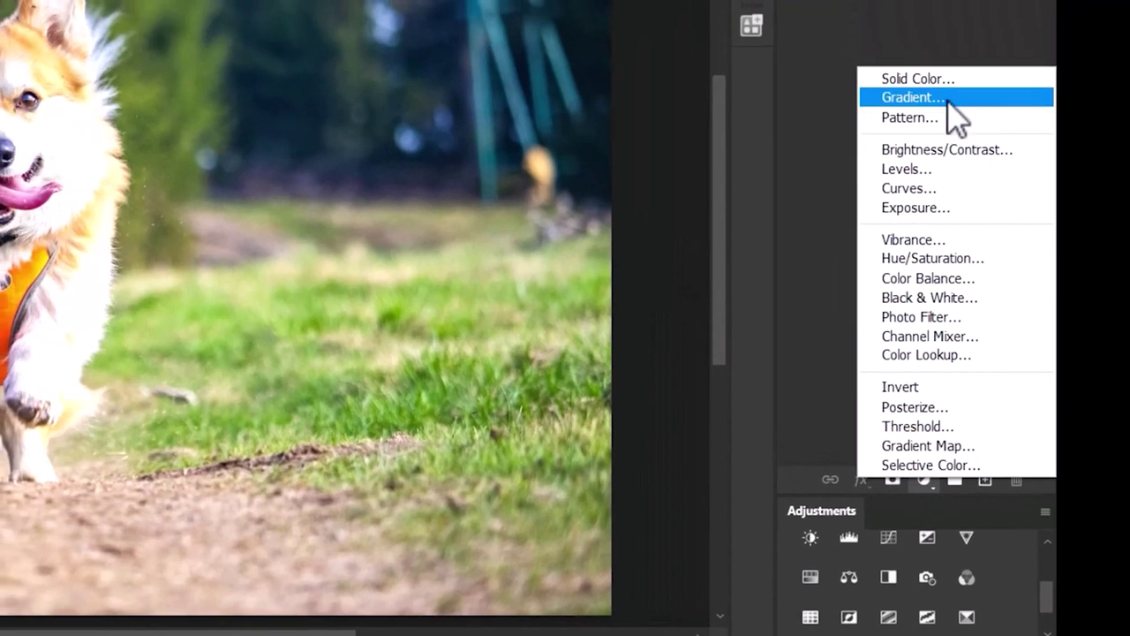
pyautogui.click(949, 99)
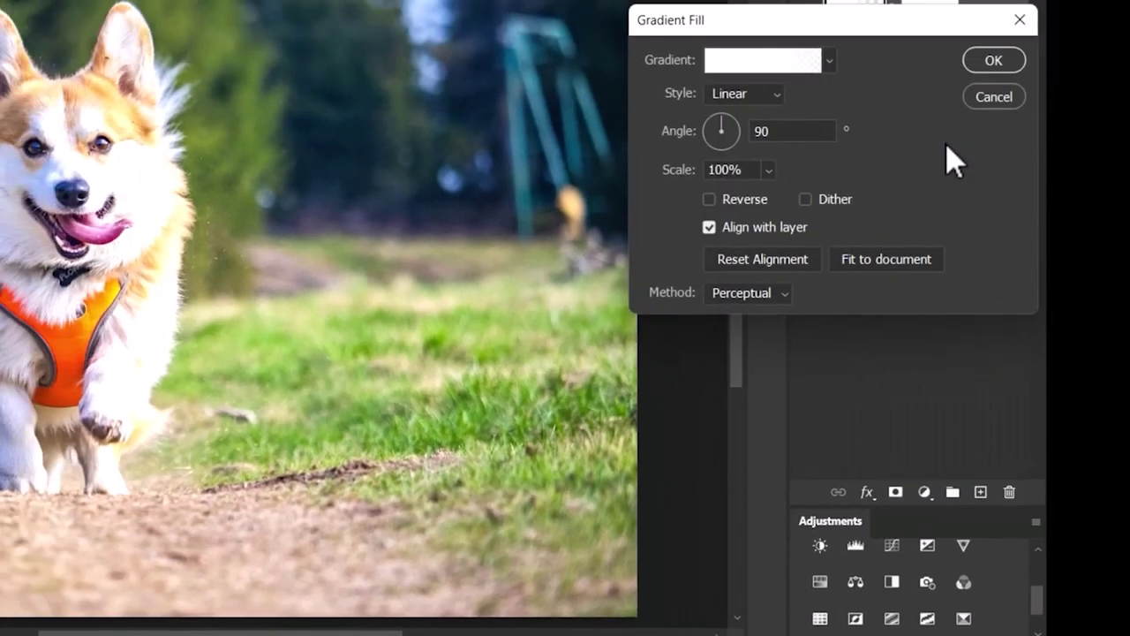
pyautogui.click(766, 159)
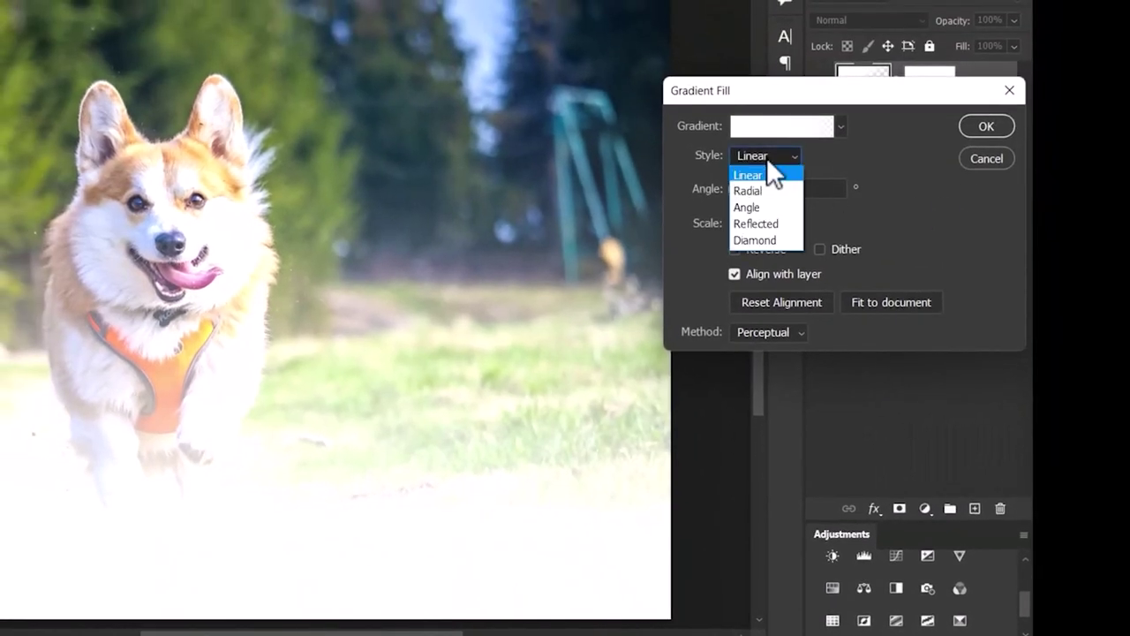
pyautogui.click(756, 189)
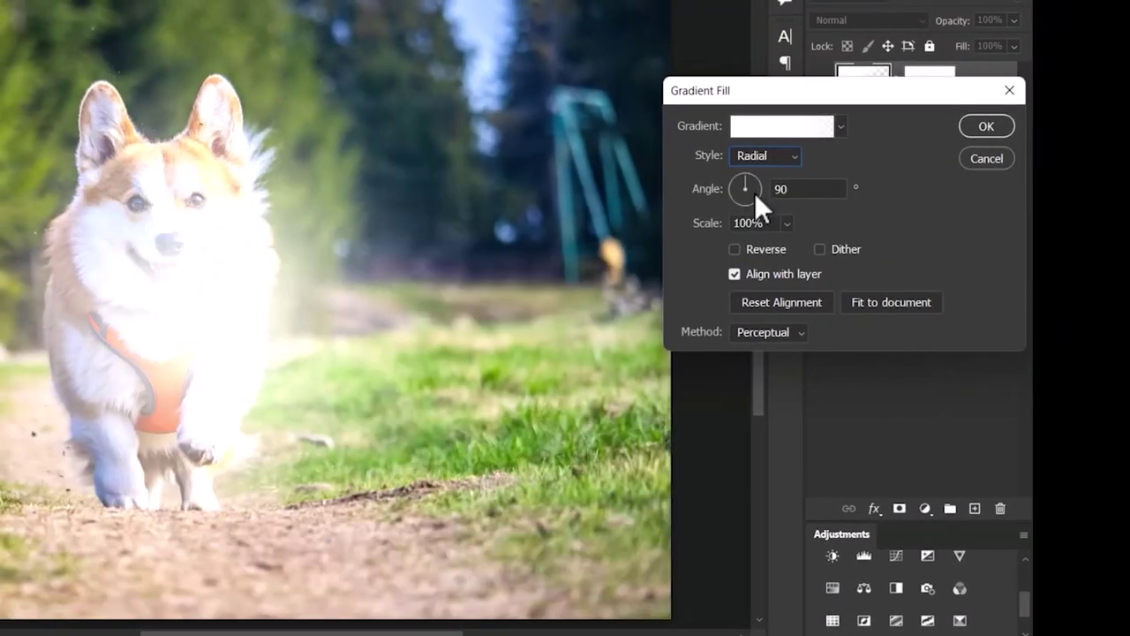
pyautogui.moveTo(285, 197); pyautogui.dragTo(698, 159)
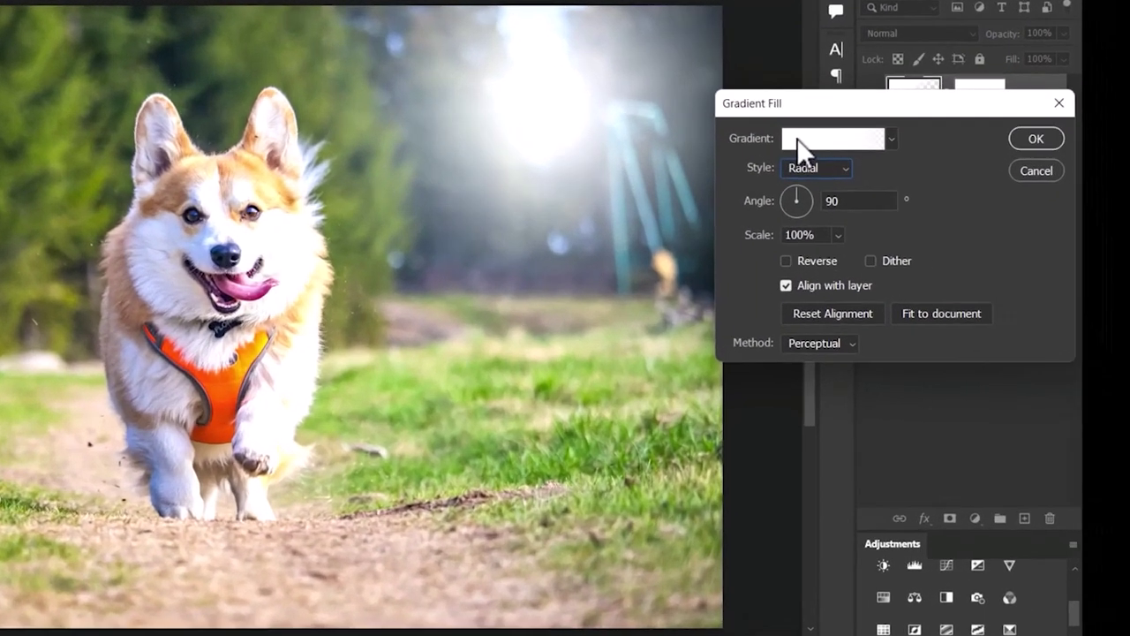
# Set the gradient's left colour stop to pale yellow #fafcd1
pyautogui.click(929, 193)
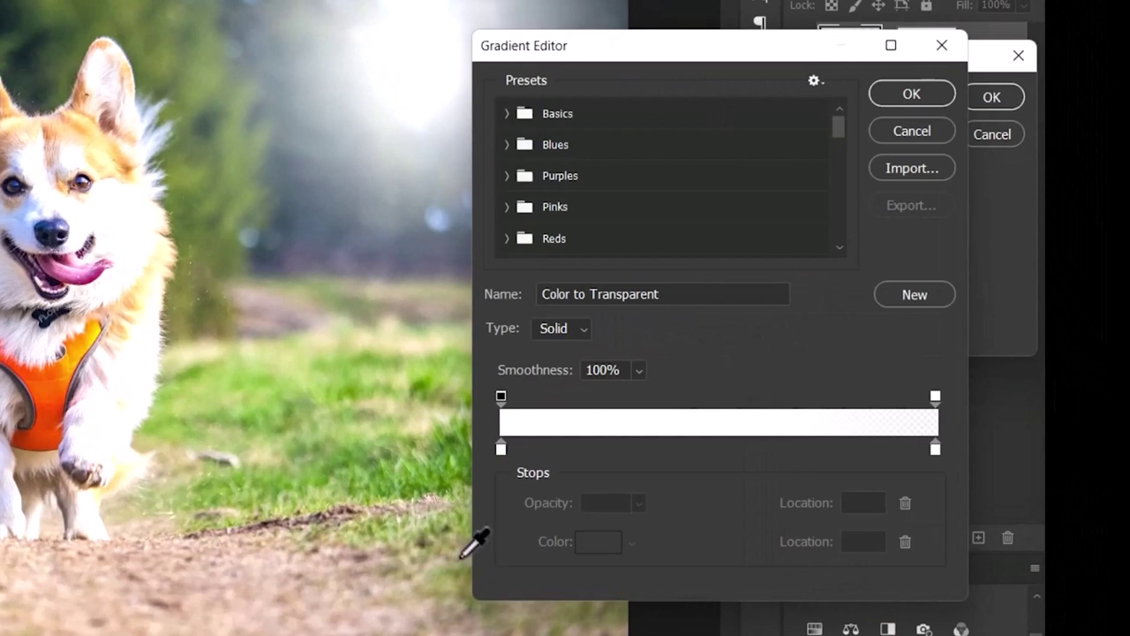
pyautogui.doubleClick(501, 450)
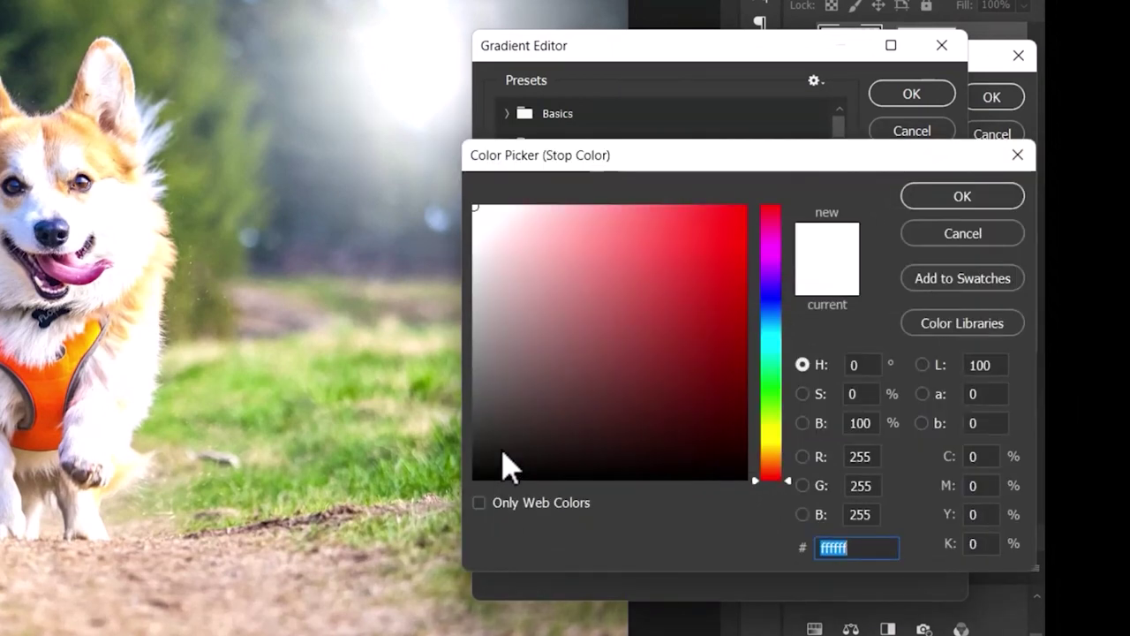
pyautogui.write('fa')
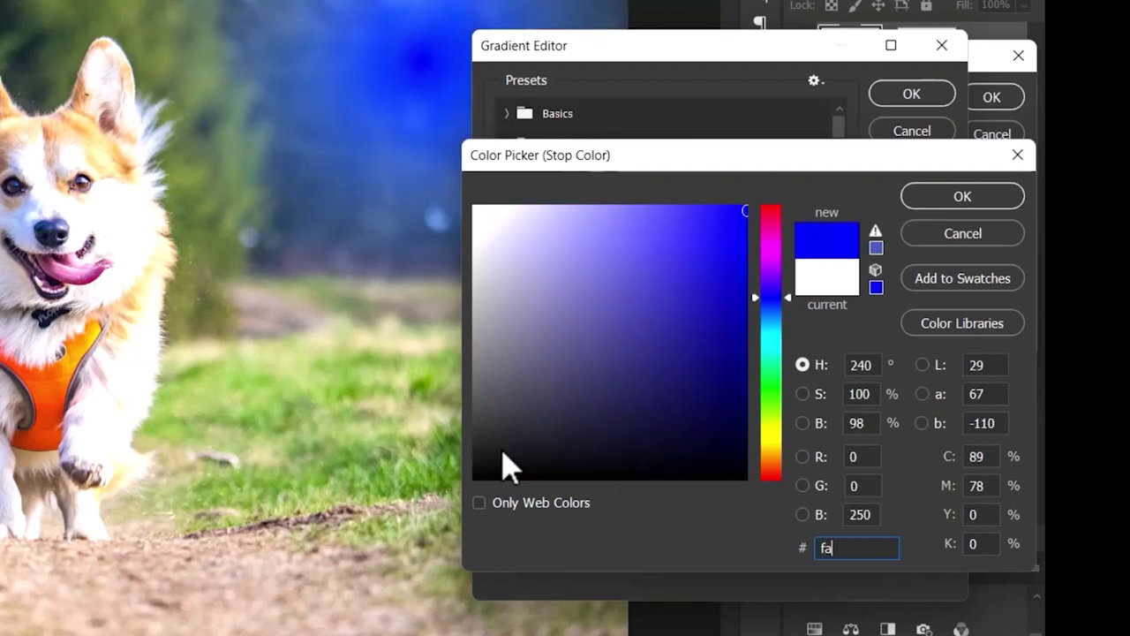
pyautogui.write('fc')
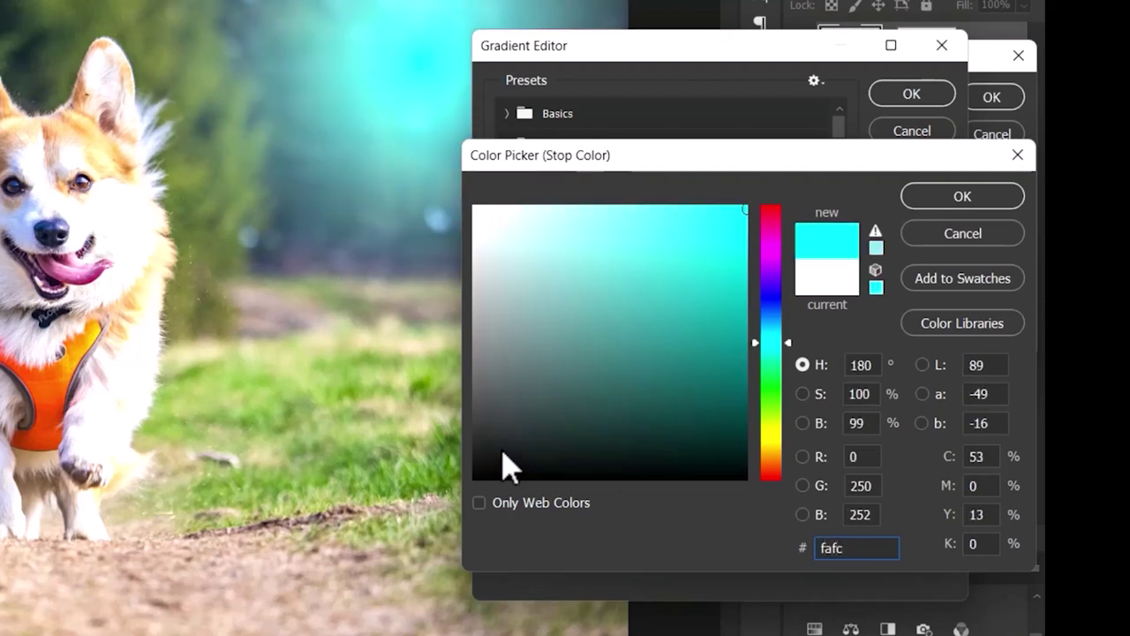
pyautogui.write('d1')
pyautogui.click(962, 198)
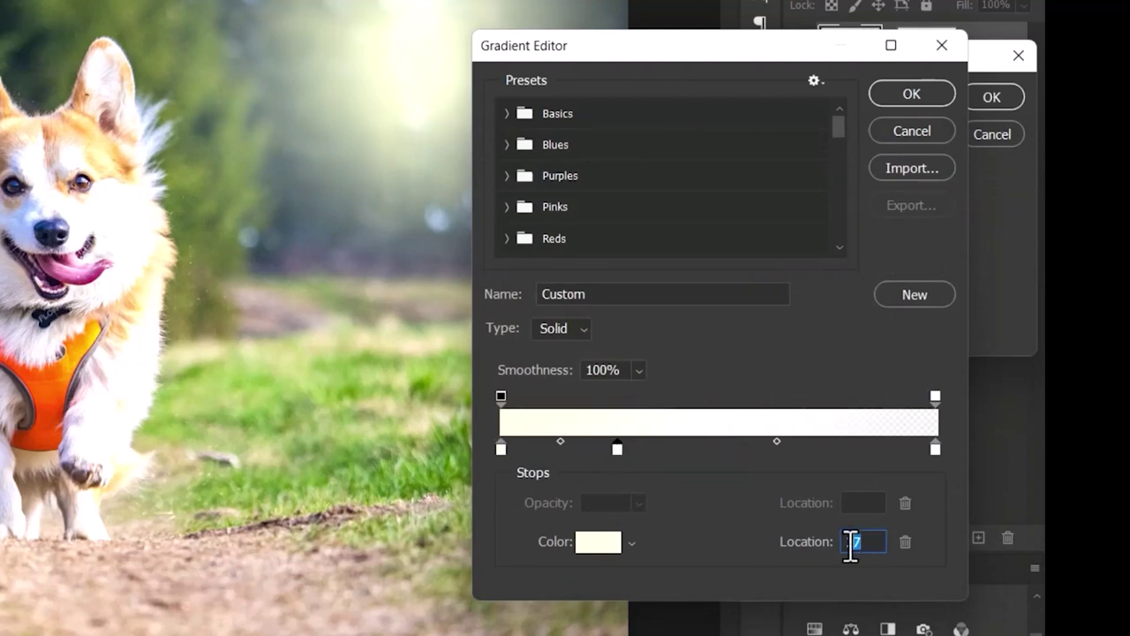
# Add a golden #fbc464 stop at 30% location and apply the gradient fill
pyautogui.write('30')
pyautogui.click(598, 546)
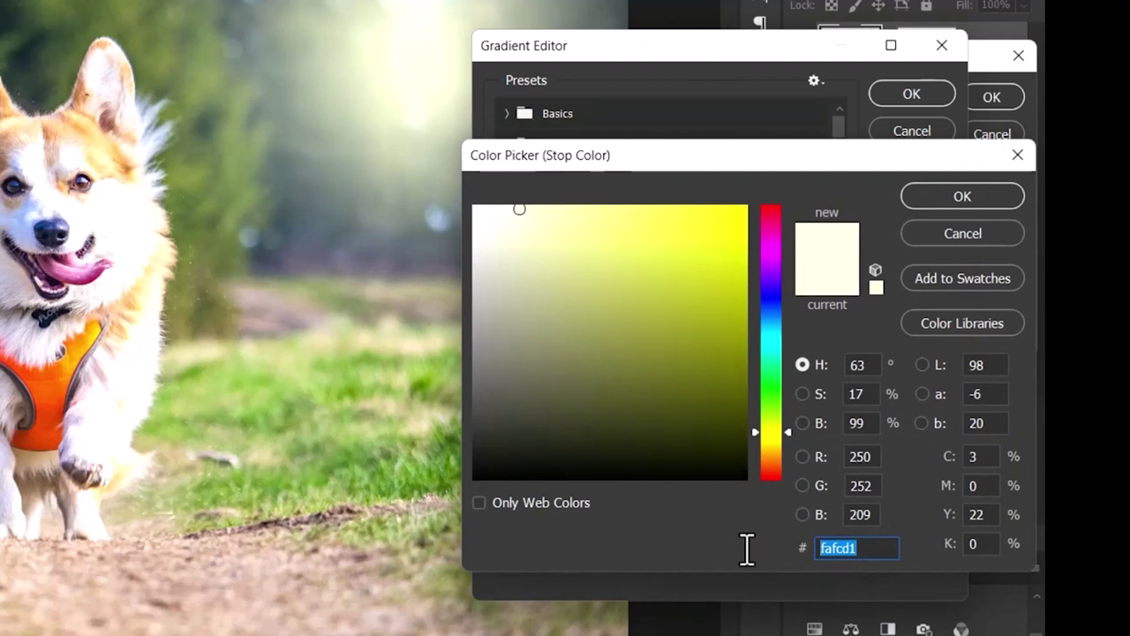
pyautogui.write('fb')
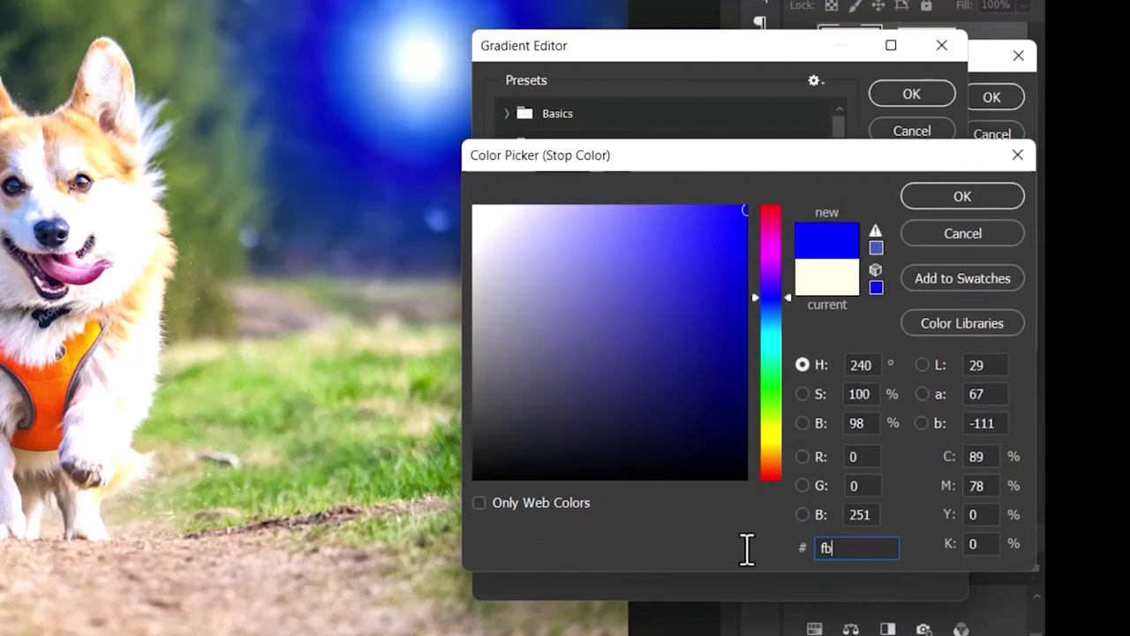
pyautogui.write('c464')
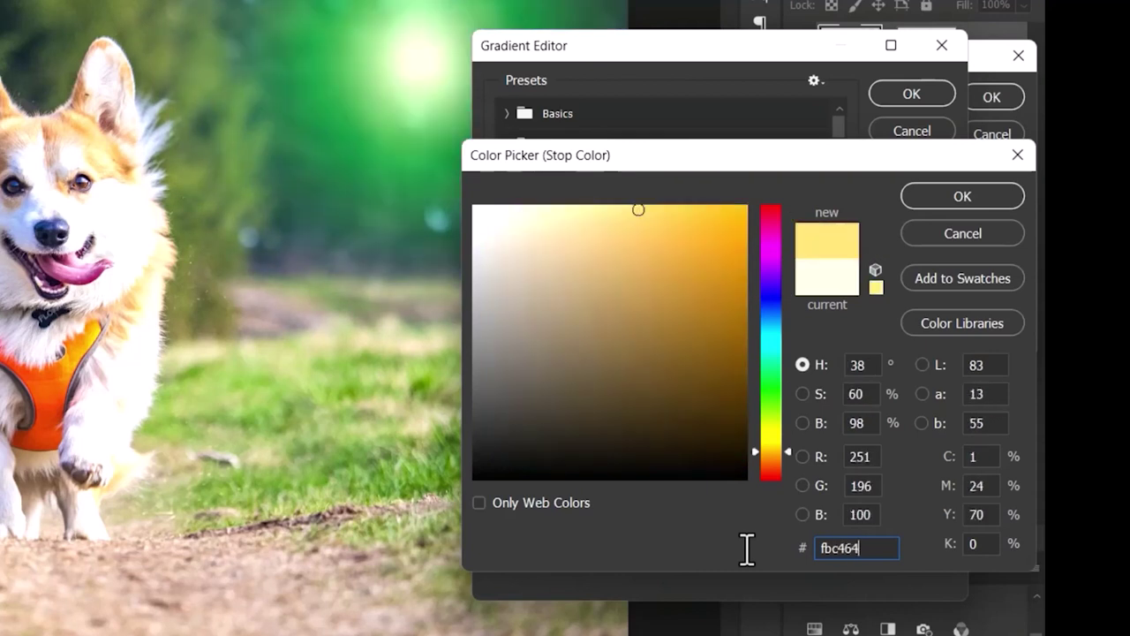
pyautogui.click(958, 200)
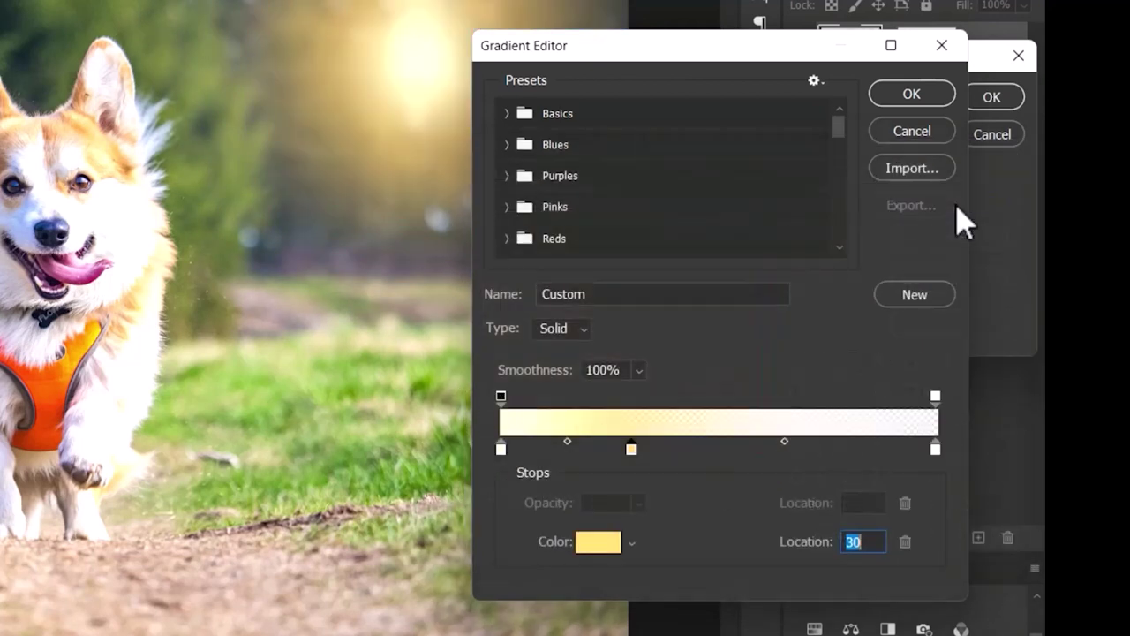
pyautogui.click(909, 95)
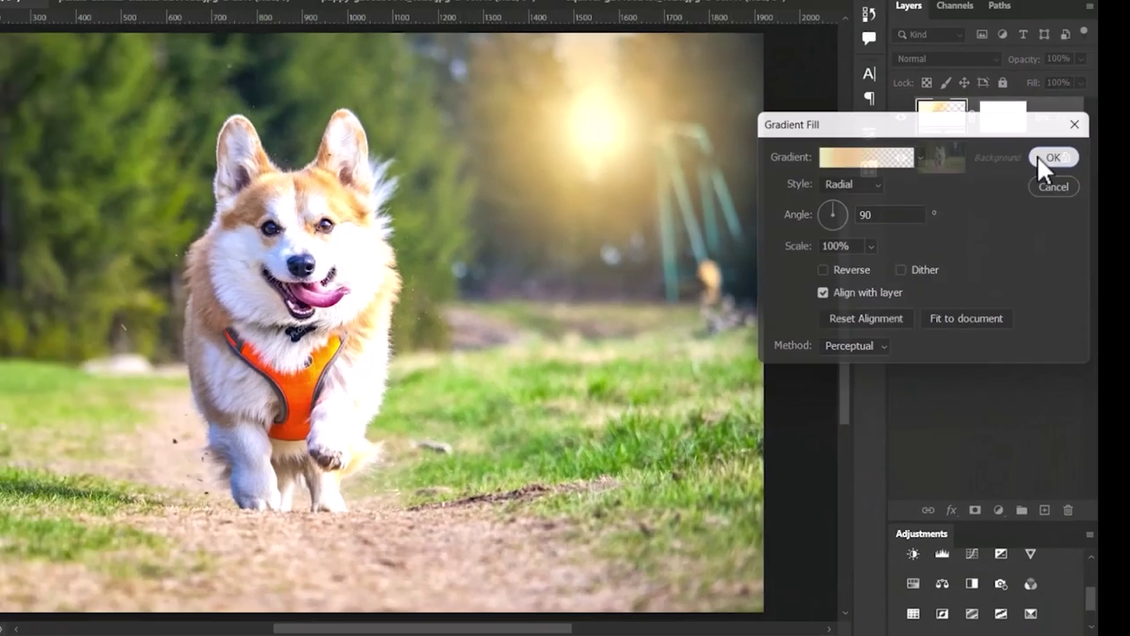
pyautogui.click(989, 100)
# Set the gradient layer to Hard Light blending and its radial scale to 70%
pyautogui.click(782, 150)
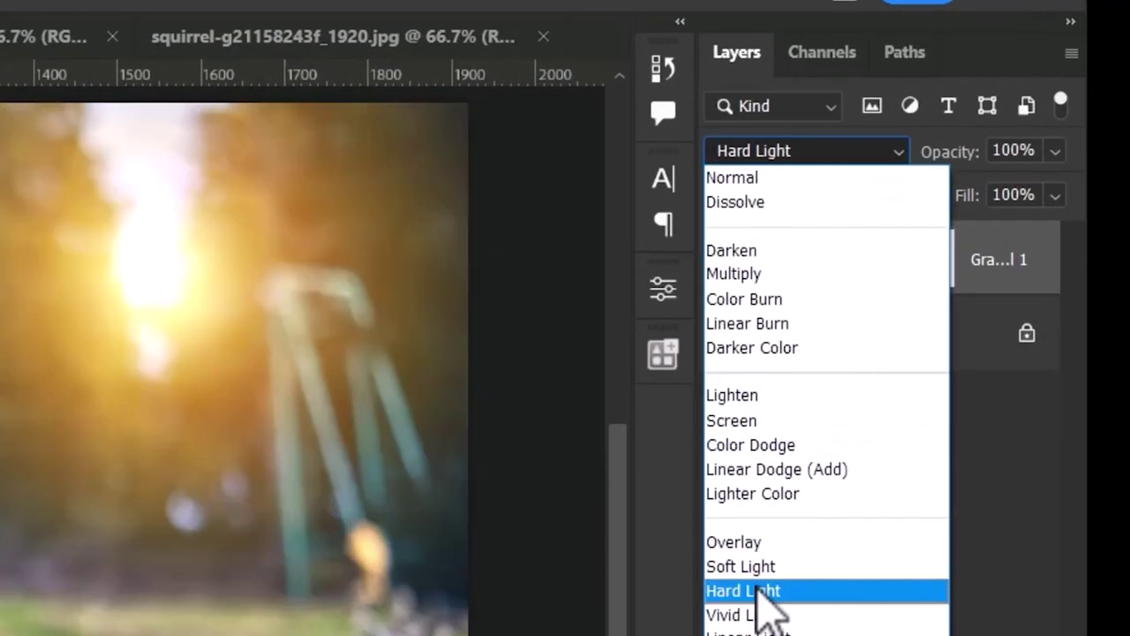
pyautogui.click(764, 592)
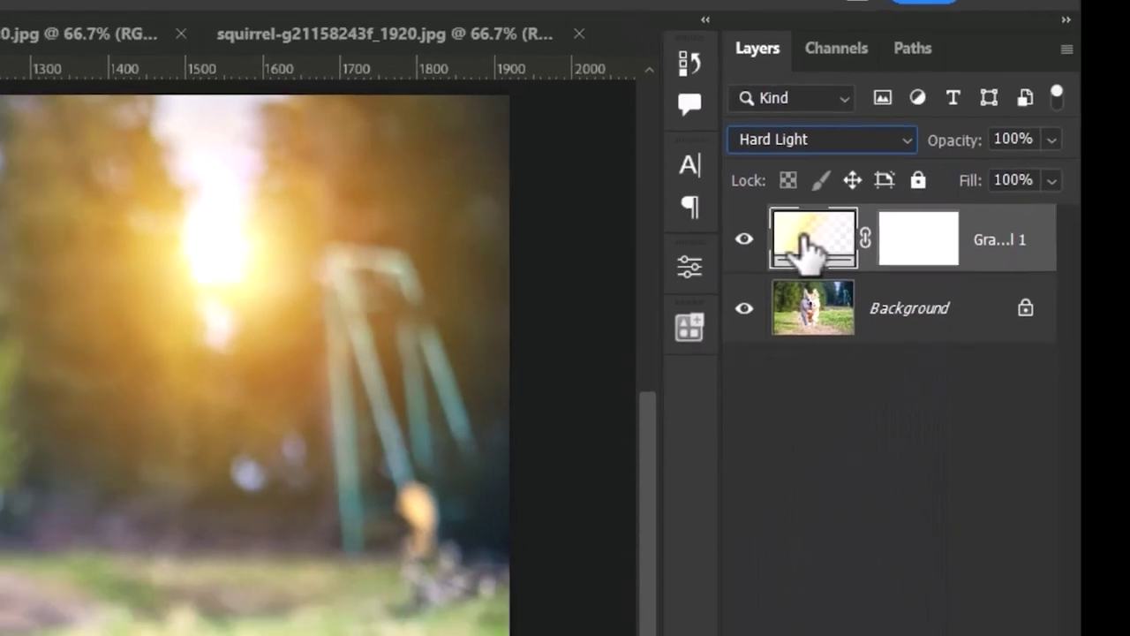
pyautogui.doubleClick(805, 240)
pyautogui.click(755, 327)
pyautogui.write('7')
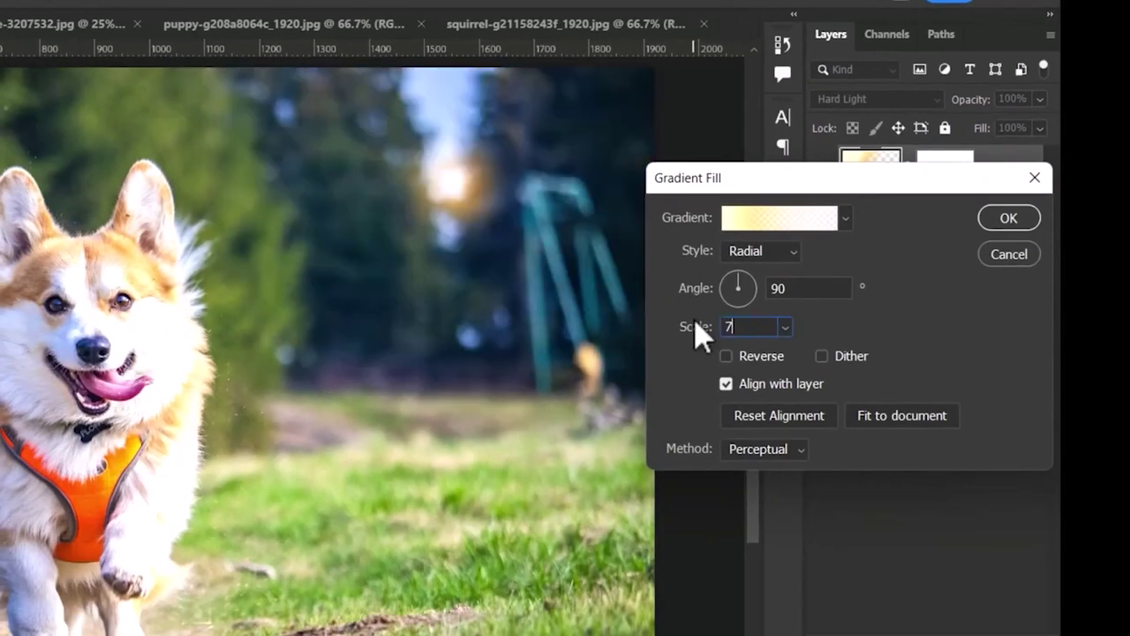
pyautogui.write('0')
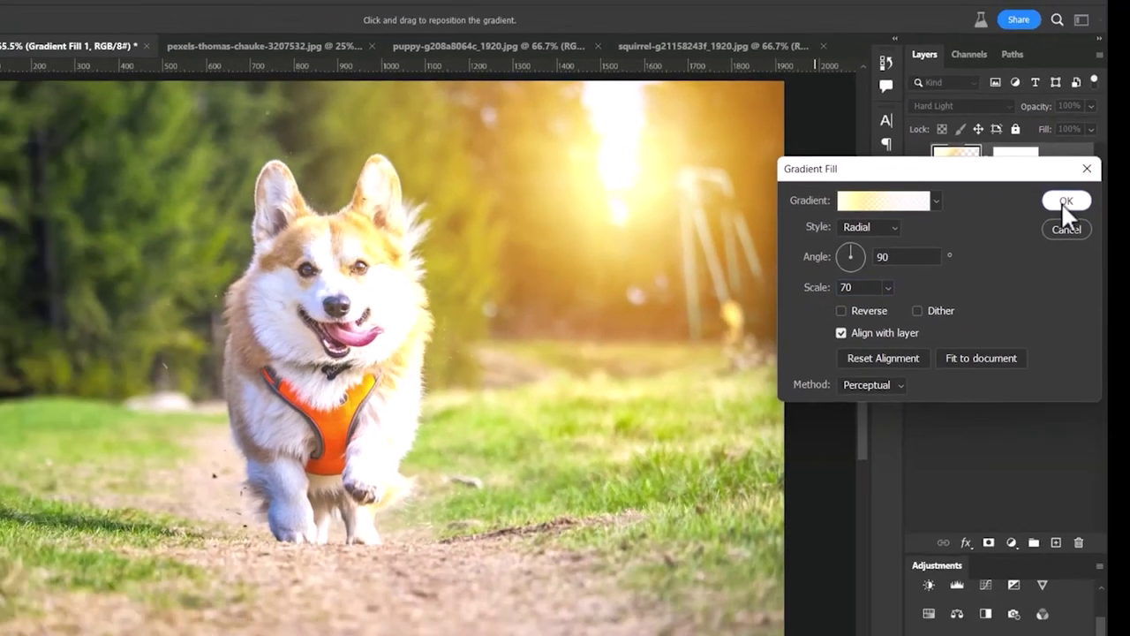
pyautogui.click(1008, 217)
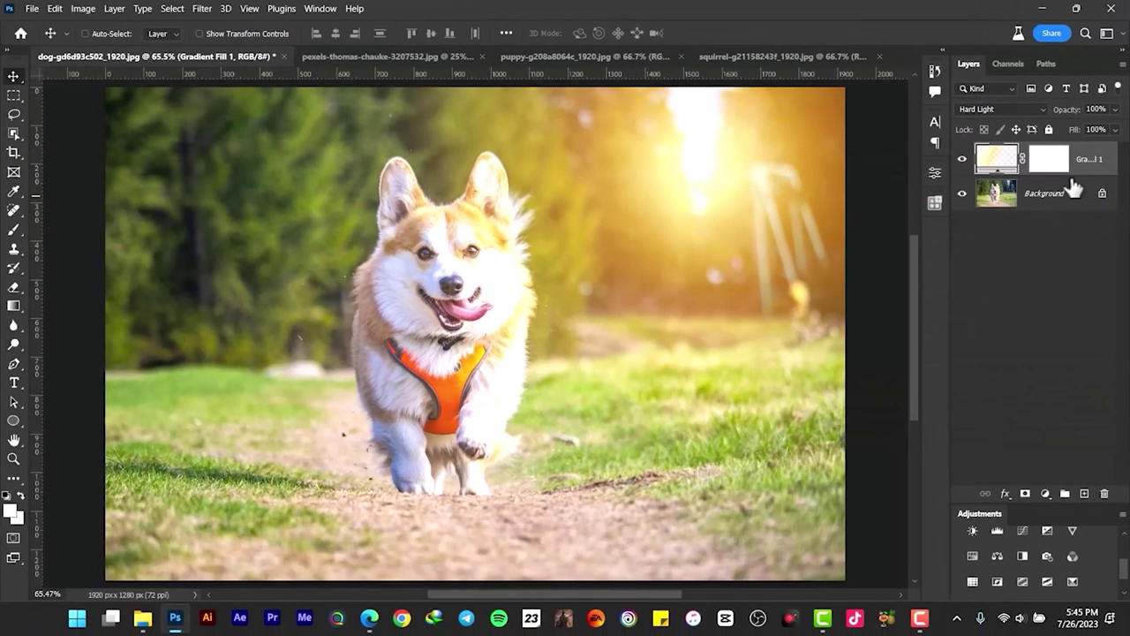
# Add a Color Balance layer above Background with midtones Red +2 and Blue -10
pyautogui.click(1031, 199)
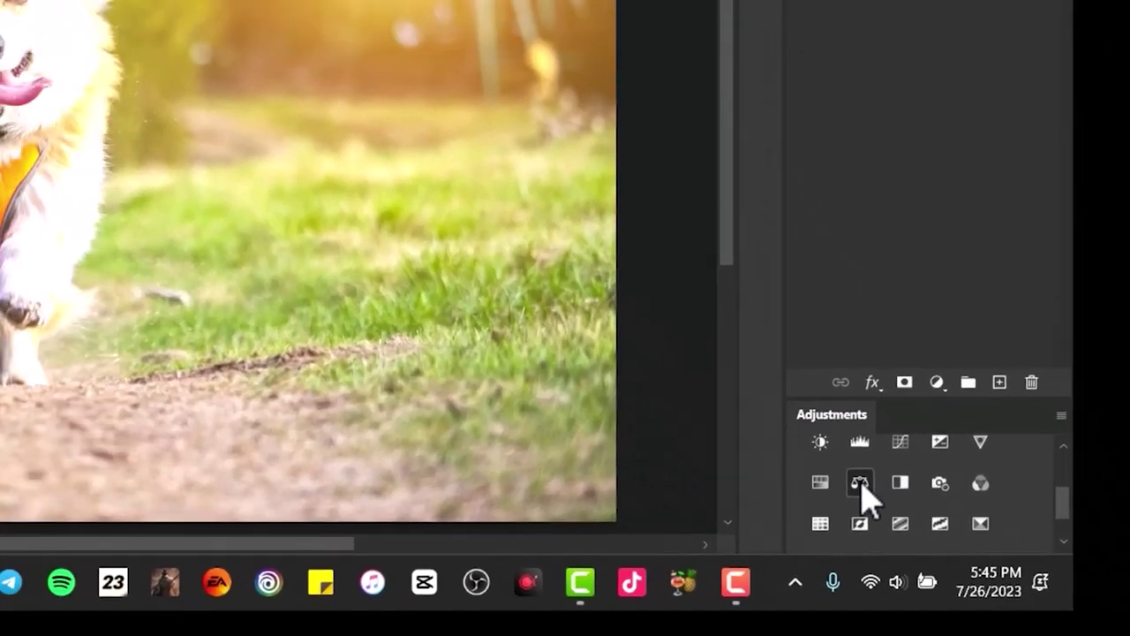
pyautogui.click(860, 484)
pyautogui.write('-10')
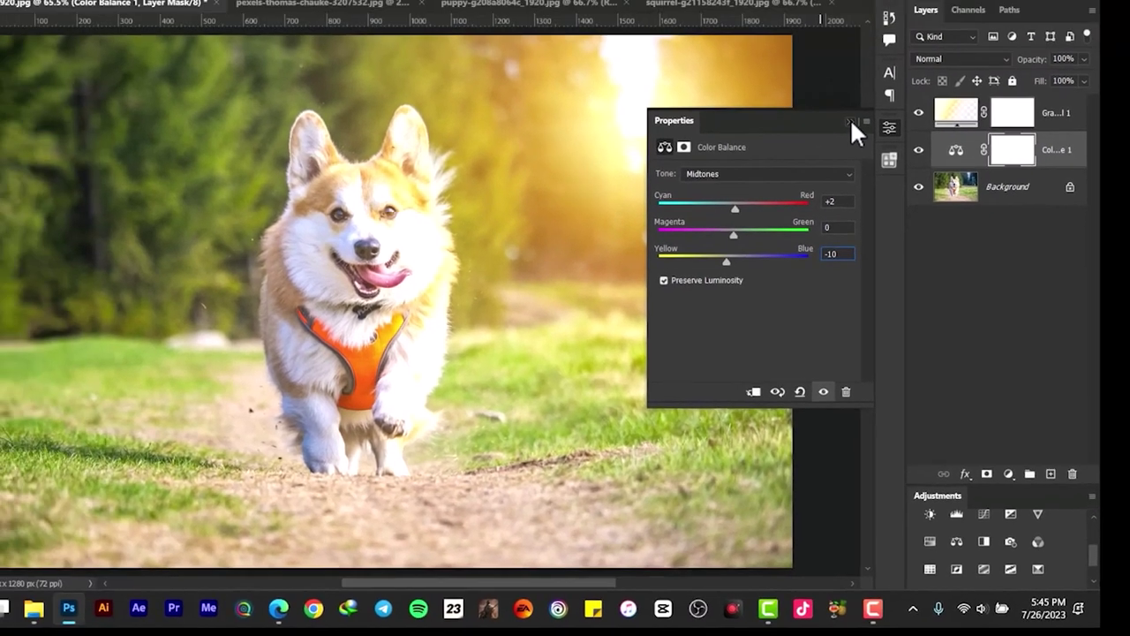
pyautogui.click(786, 61)
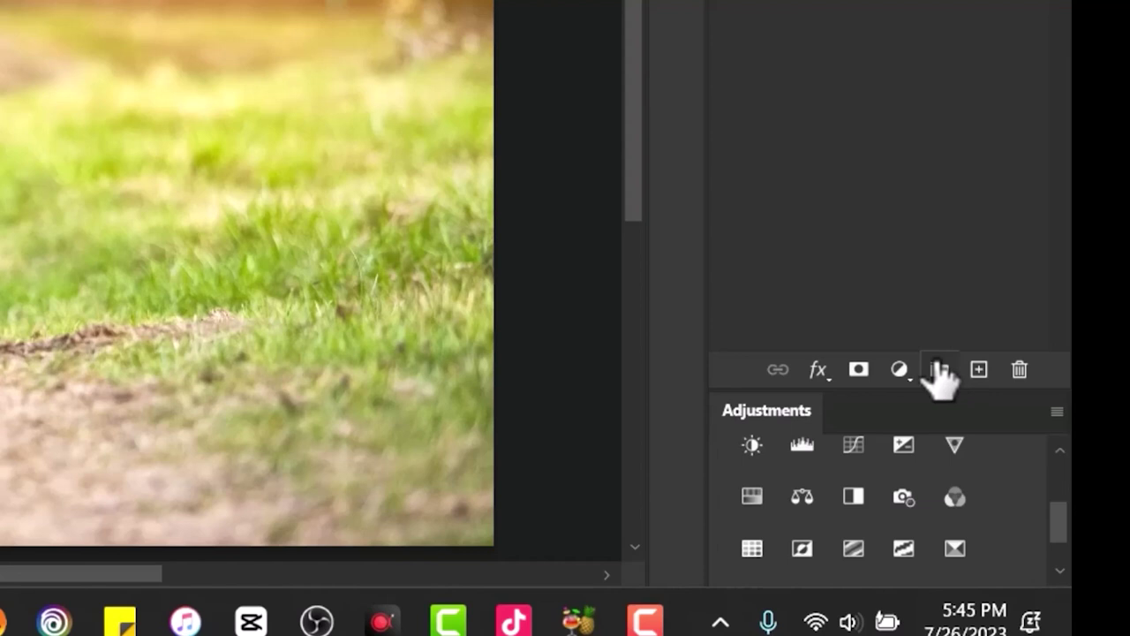
# Group the glow layers, stamp a merged visible copy on top, and convert it to a smart object
pyautogui.click(940, 369)
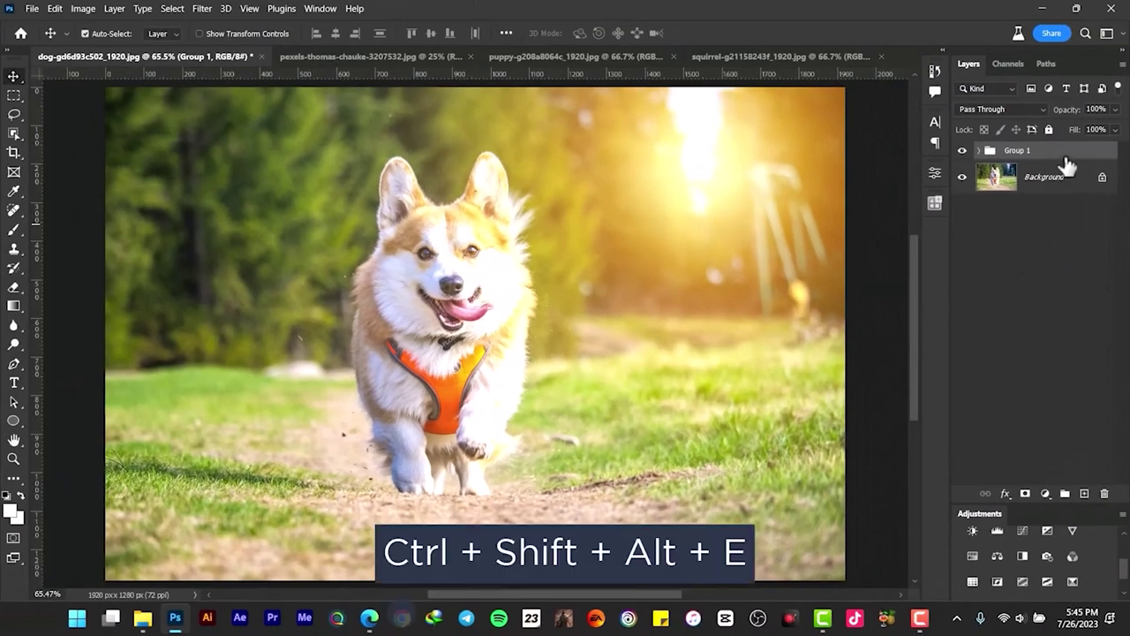
pyautogui.hotkey('ctrl', 'shift', 'alt', 'e')
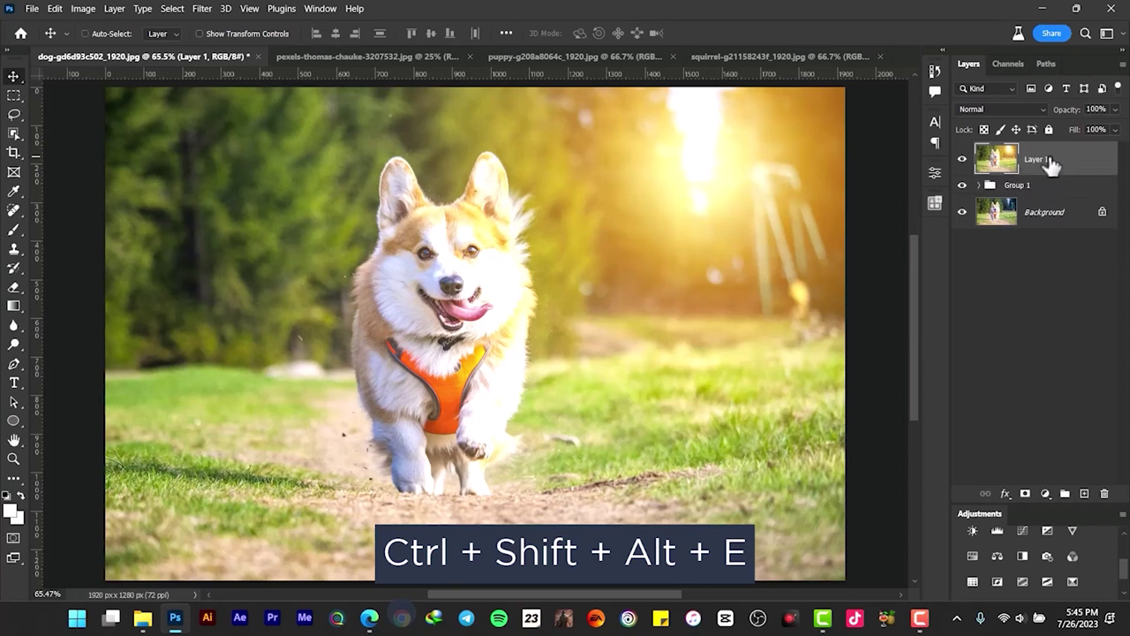
pyautogui.rightClick(1062, 160)
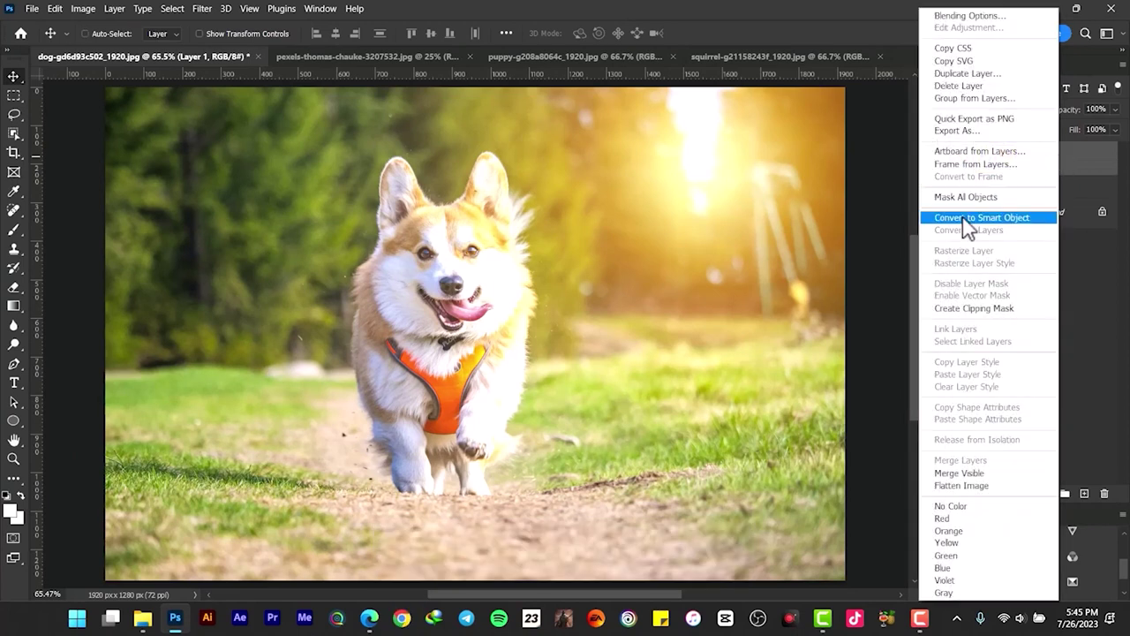
pyautogui.click(964, 218)
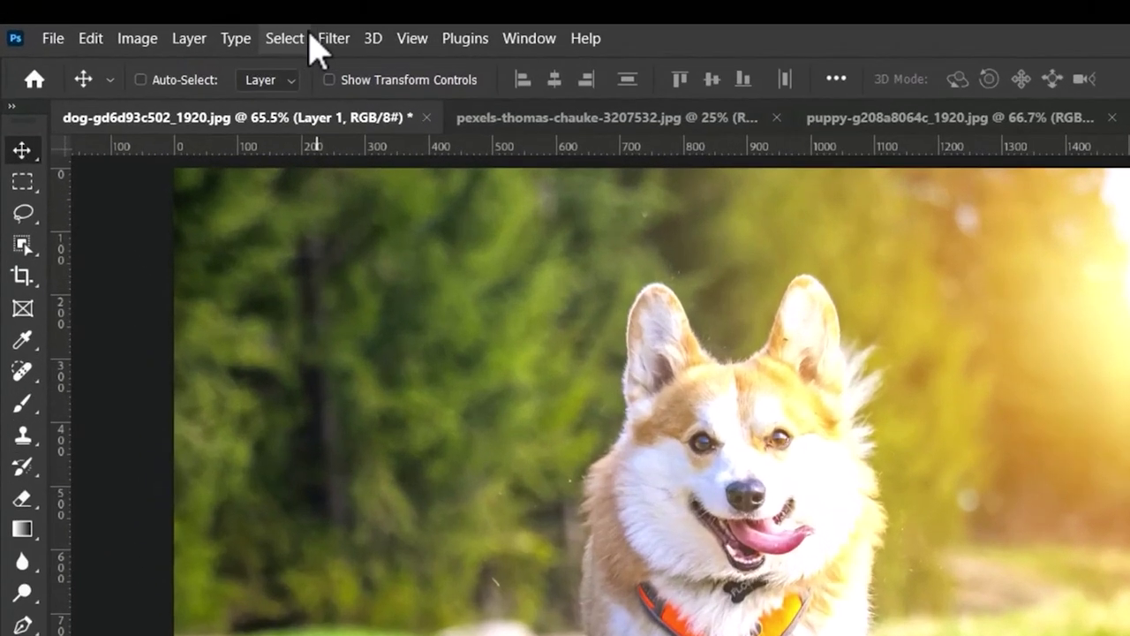
# Apply a Camera Raw Filter to the merged layer with Clarity raised to +7
pyautogui.click(214, 11)
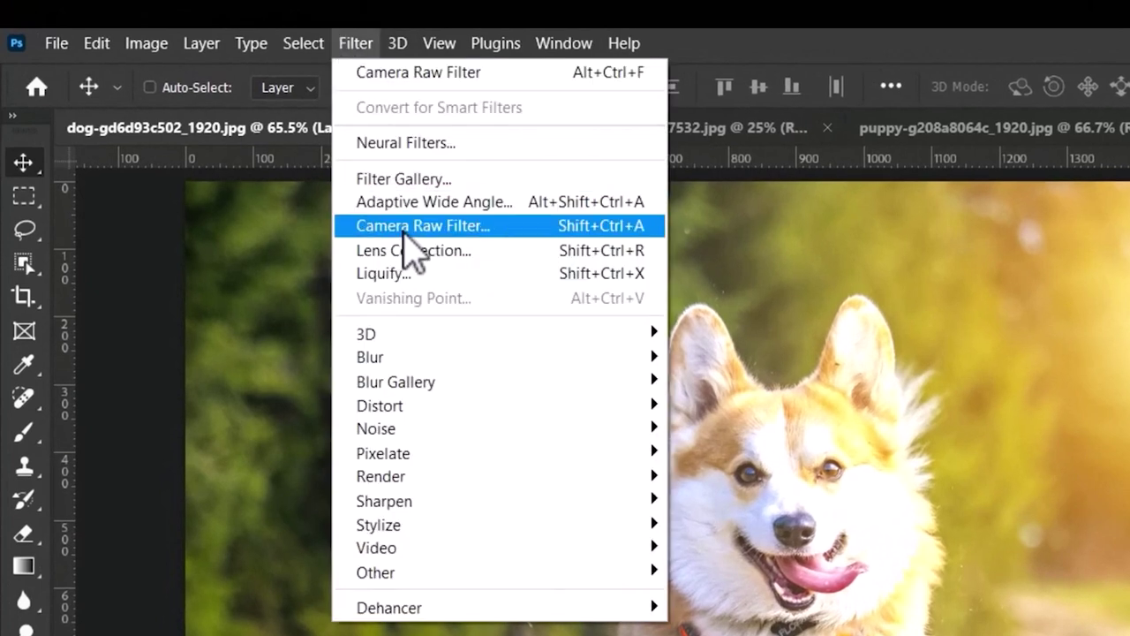
pyautogui.click(404, 225)
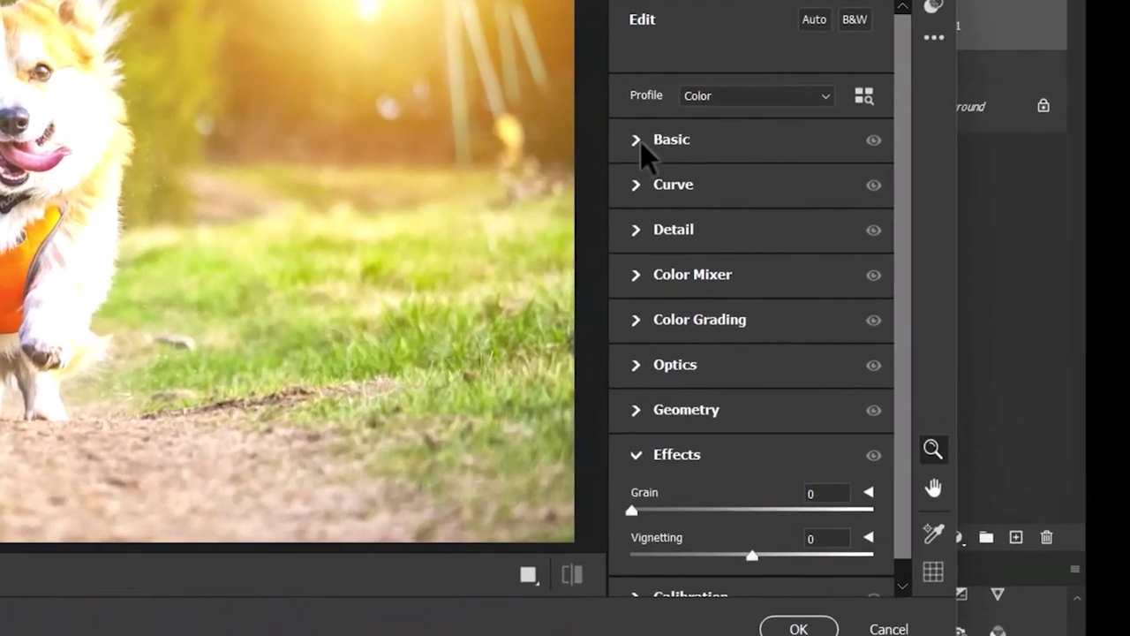
pyautogui.click(837, 235)
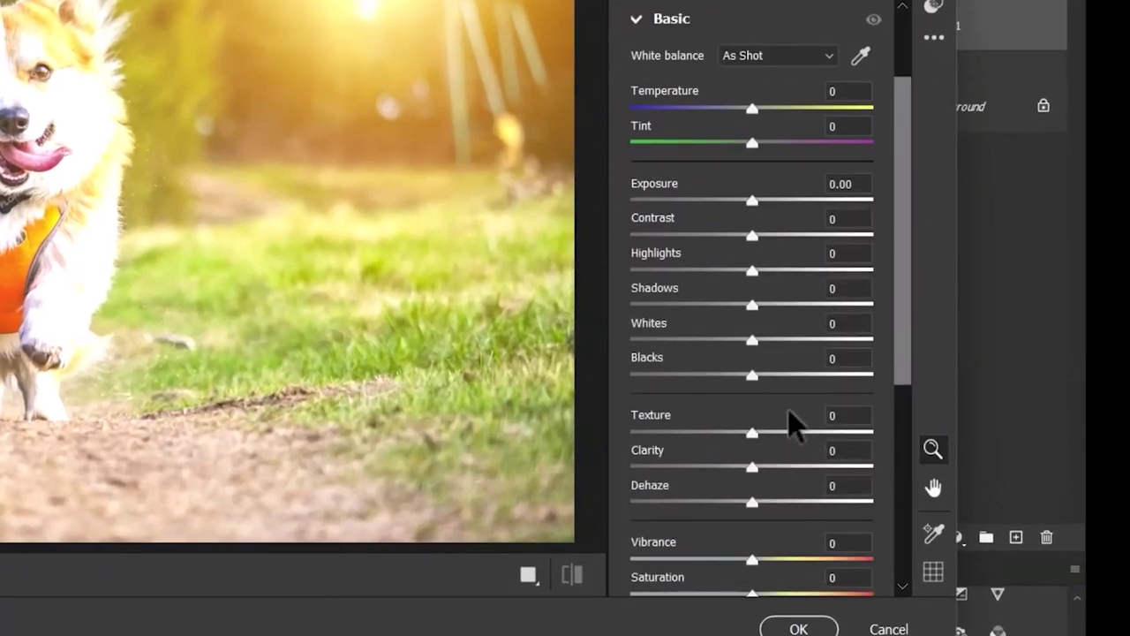
pyautogui.scroll(-3, 764, 494)
pyautogui.scroll(-3, 769, 504)
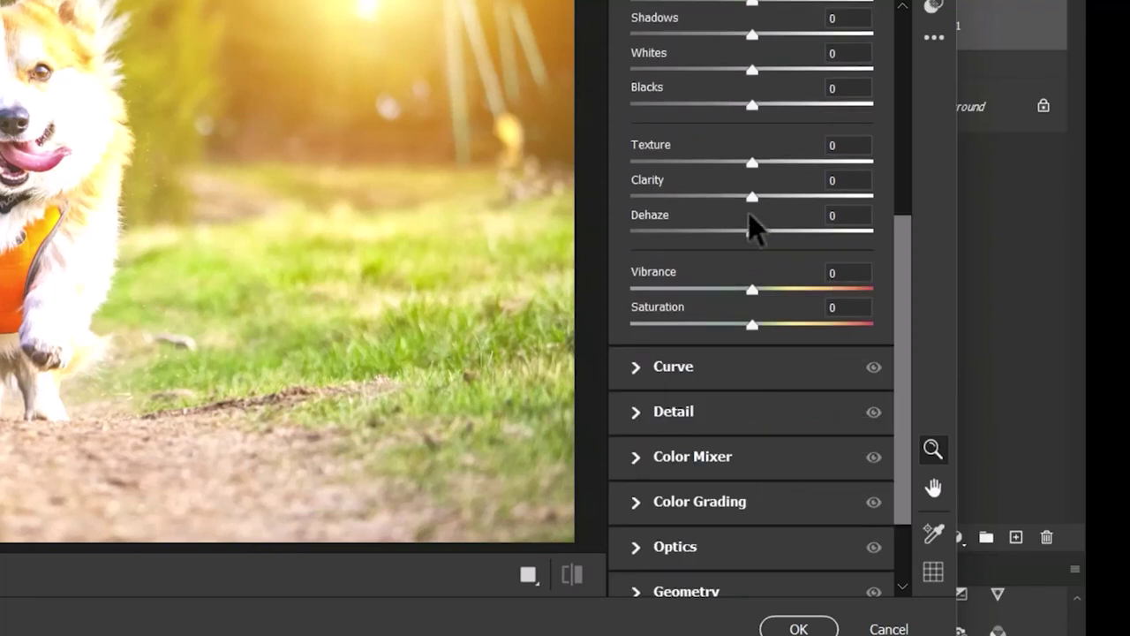
pyautogui.moveTo(751, 196); pyautogui.dragTo(759, 196)
# Set Camera Raw Sharpening to 21 and Vignetting to -7, then apply the filter
pyautogui.click(642, 420)
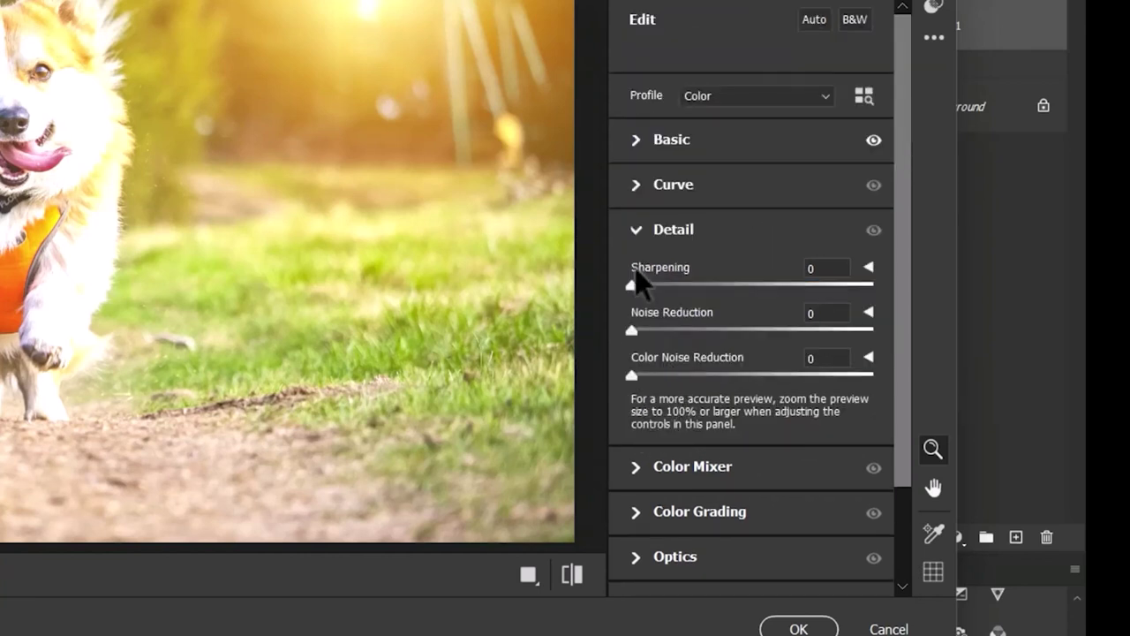
pyautogui.moveTo(632, 291); pyautogui.dragTo(655, 292)
pyautogui.moveTo(664, 287); pyautogui.dragTo(668, 287)
pyautogui.scroll(-3, 694, 446)
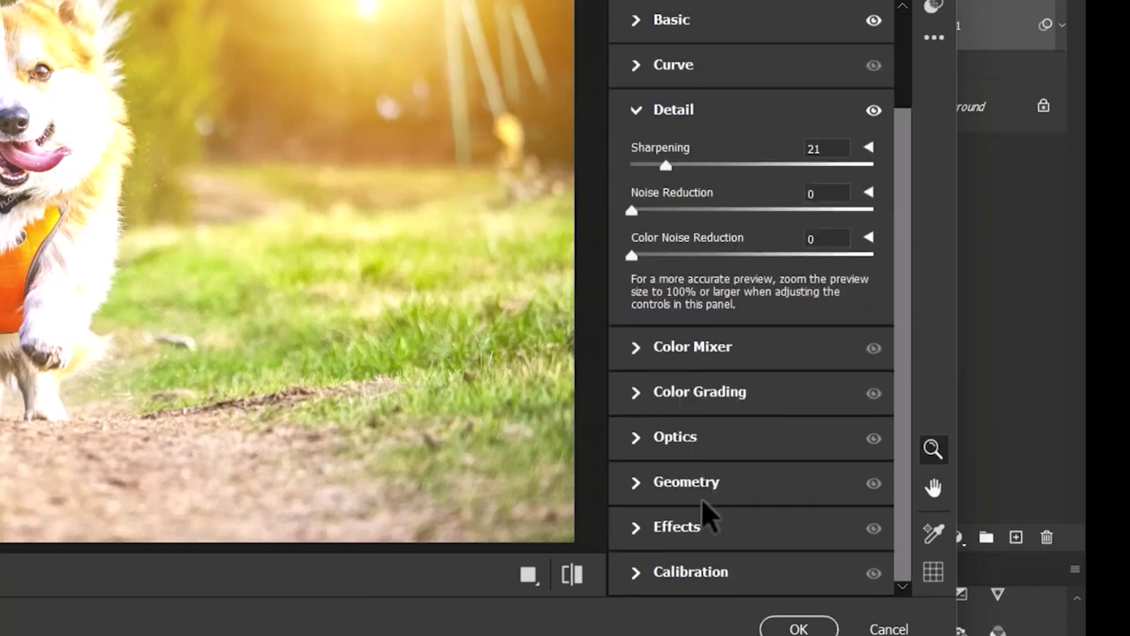
pyautogui.click(636, 527)
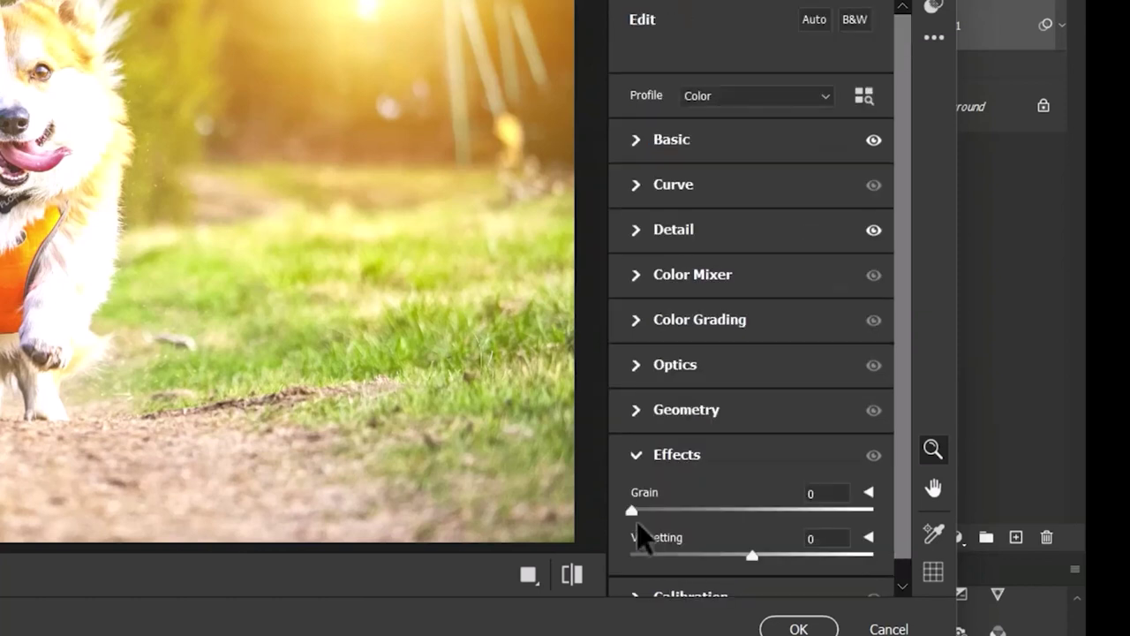
pyautogui.click(812, 538)
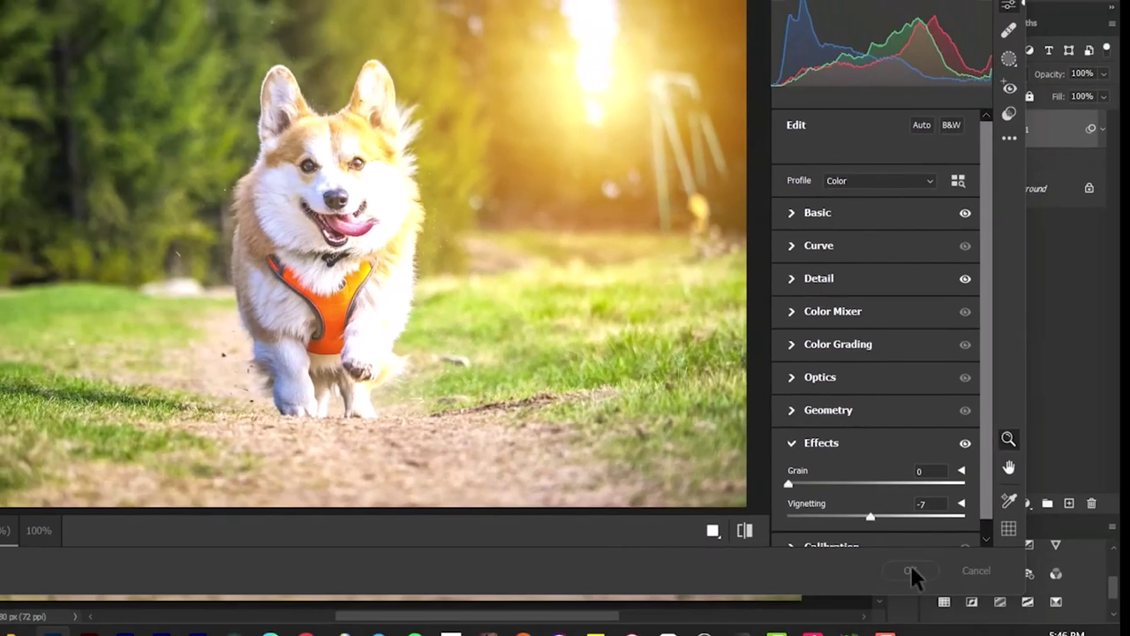
pyautogui.click(814, 621)
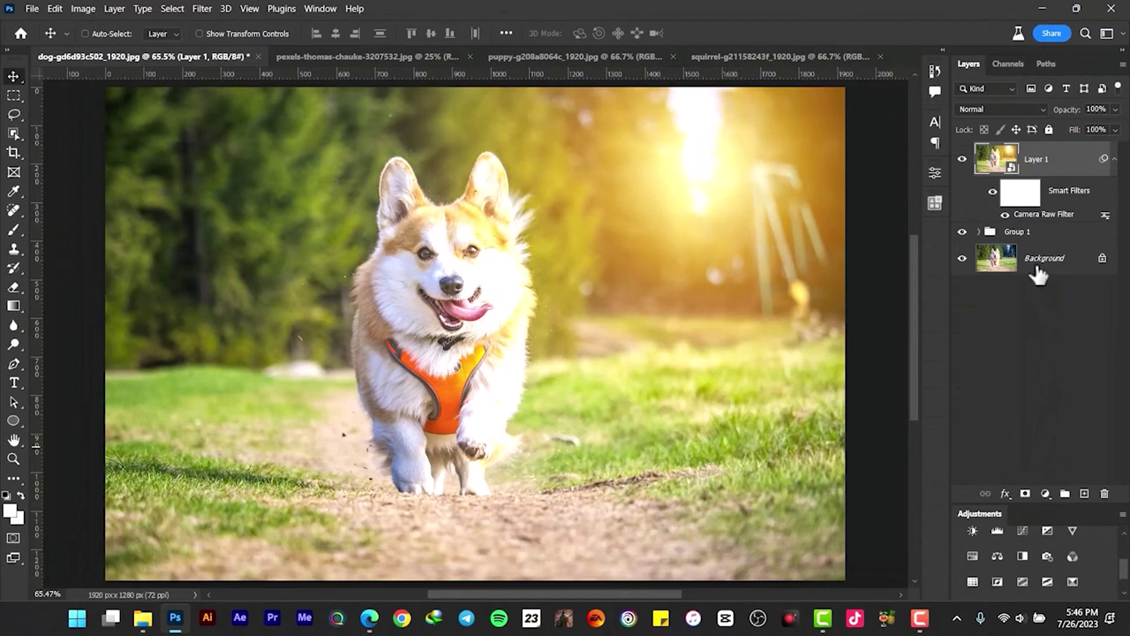
# Move Layer 1 into Group 1, then hide and reshow the group to compare
pyautogui.click(1113, 161)
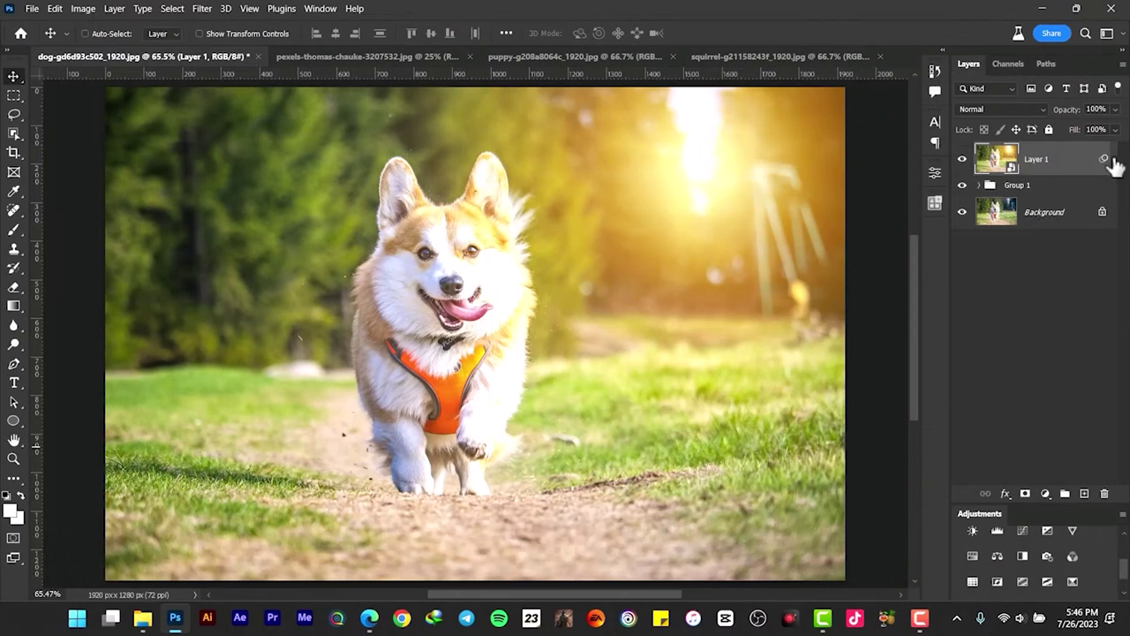
pyautogui.click(980, 185)
pyautogui.moveTo(1046, 166); pyautogui.dragTo(1046, 201)
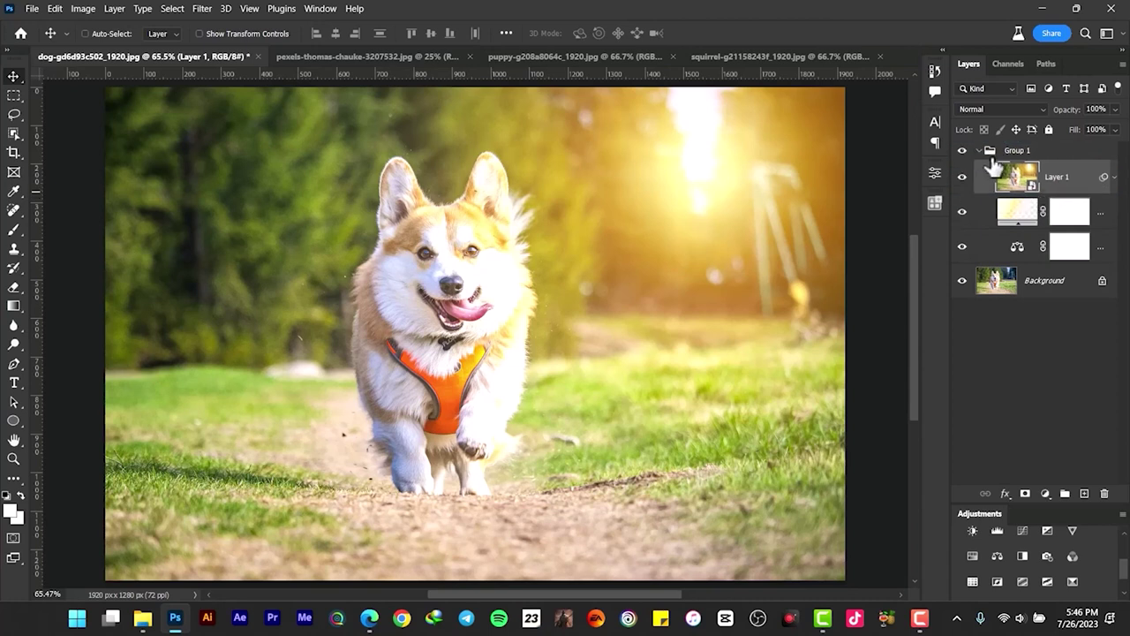
pyautogui.click(979, 151)
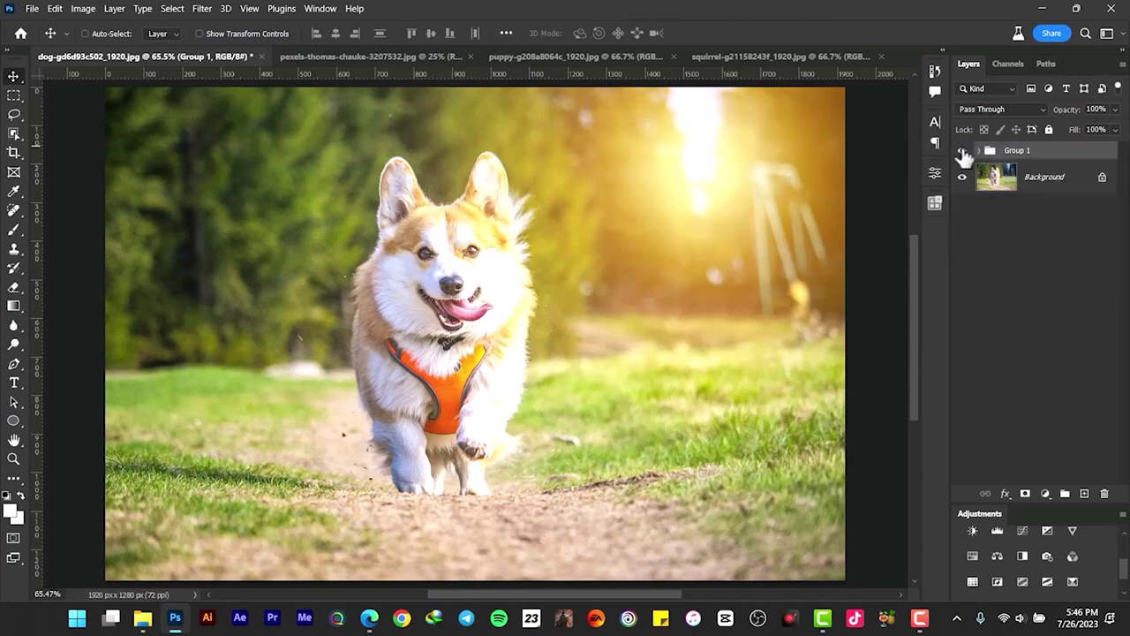
pyautogui.click(963, 152)
pyautogui.click(963, 152)
# Compare the glow off and on, copy the Hard Light Gradient Fill 1 layer, and go to the boy photo
pyautogui.click(964, 153)
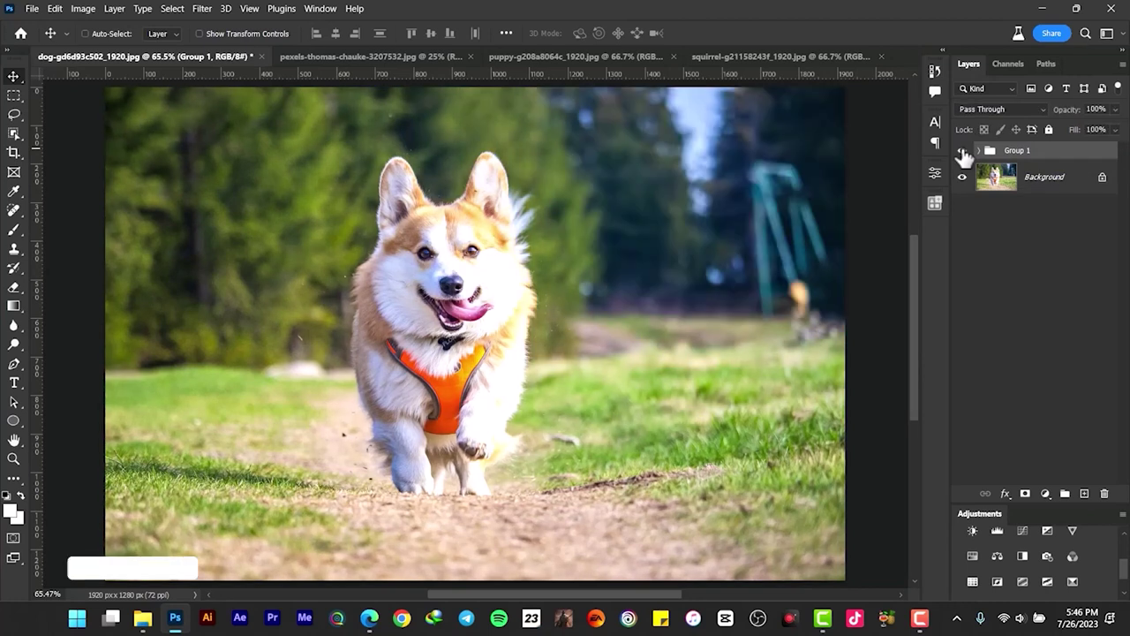
pyautogui.click(963, 152)
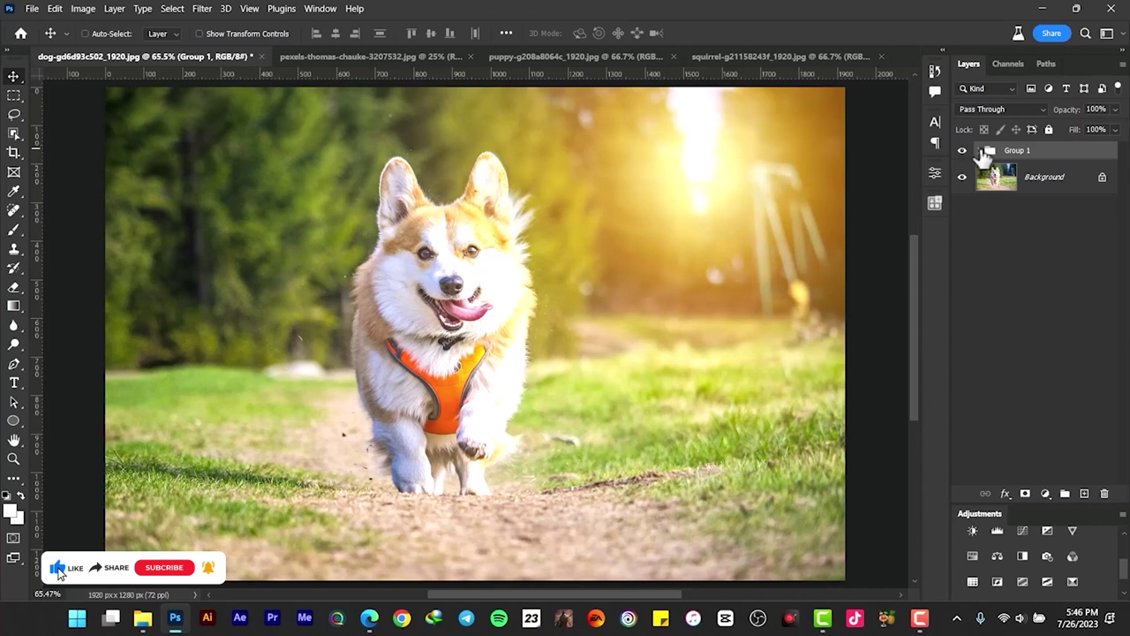
pyautogui.click(980, 151)
pyautogui.click(989, 216)
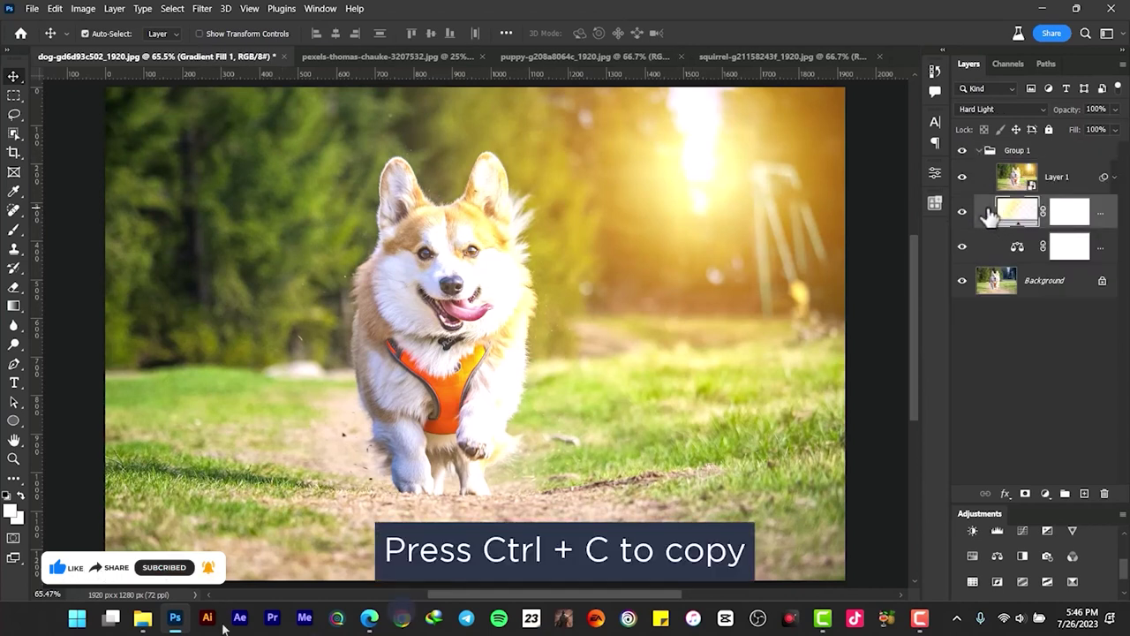
pyautogui.click(331, 56)
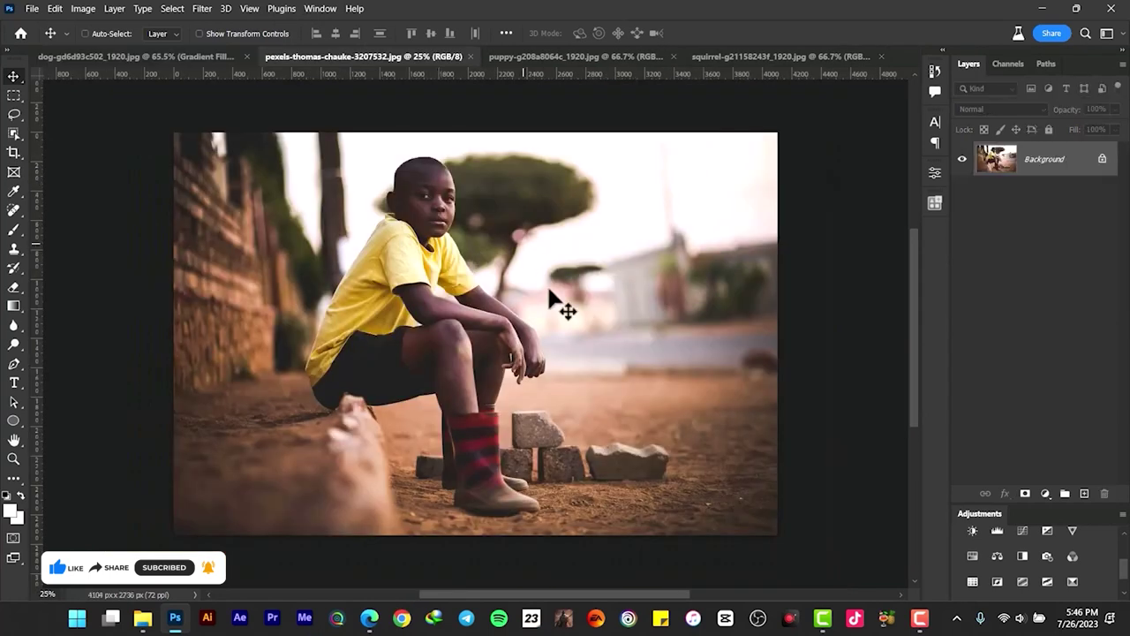
# Paste the Hard Light glow onto the boy photo, placing it upper right at 105% scale
pyautogui.hotkey('ctrl', 'v')
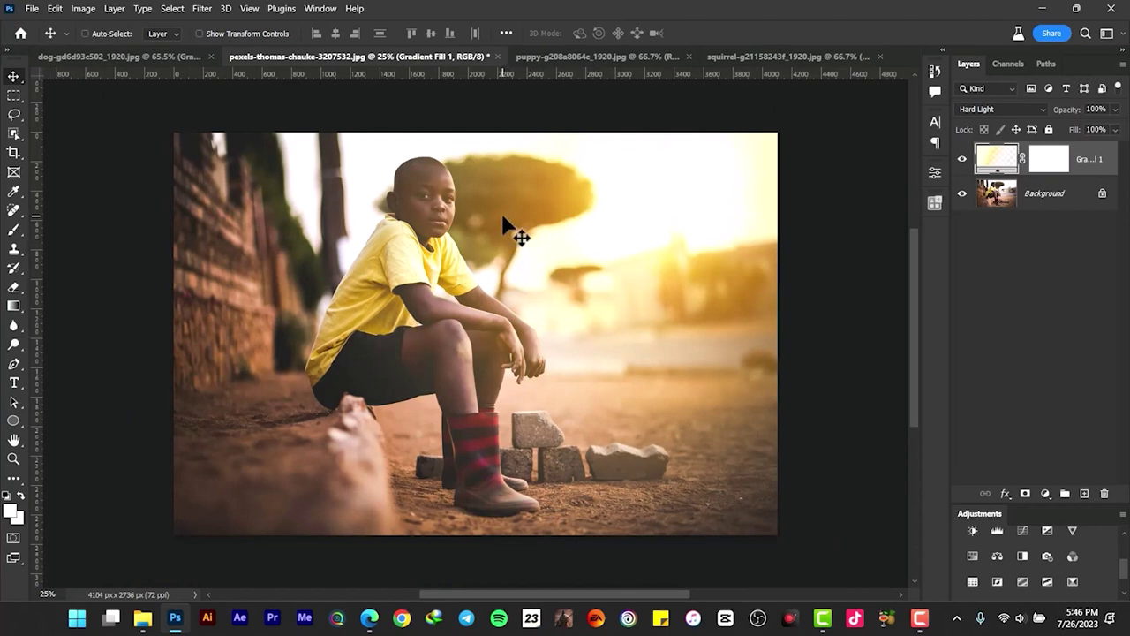
pyautogui.doubleClick(996, 159)
pyautogui.moveTo(645, 218)
pyautogui.mouseDown()
pyautogui.moveTo(575, 346)
pyautogui.moveTo(615, 295)
pyautogui.moveTo(636, 303)
pyautogui.moveTo(705, 202)
pyautogui.moveTo(603, 263)
pyautogui.moveTo(615, 280)
pyautogui.moveTo(746, 154)
pyautogui.moveTo(727, 182)
pyautogui.mouseUp()
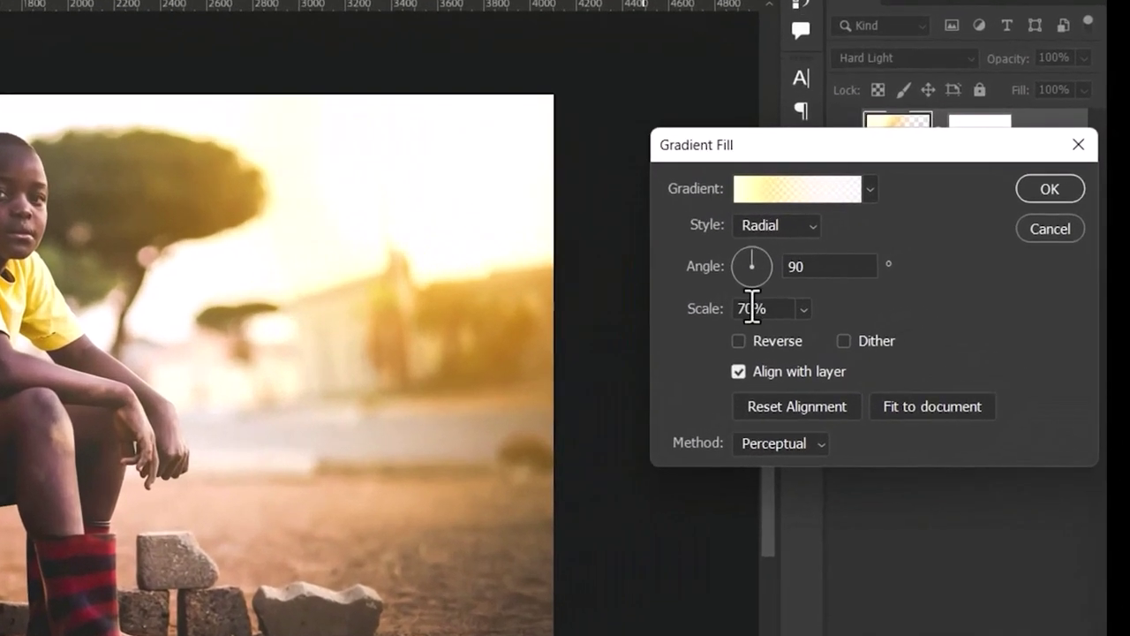
pyautogui.moveTo(774, 309); pyautogui.dragTo(733, 309)
pyautogui.write('2')
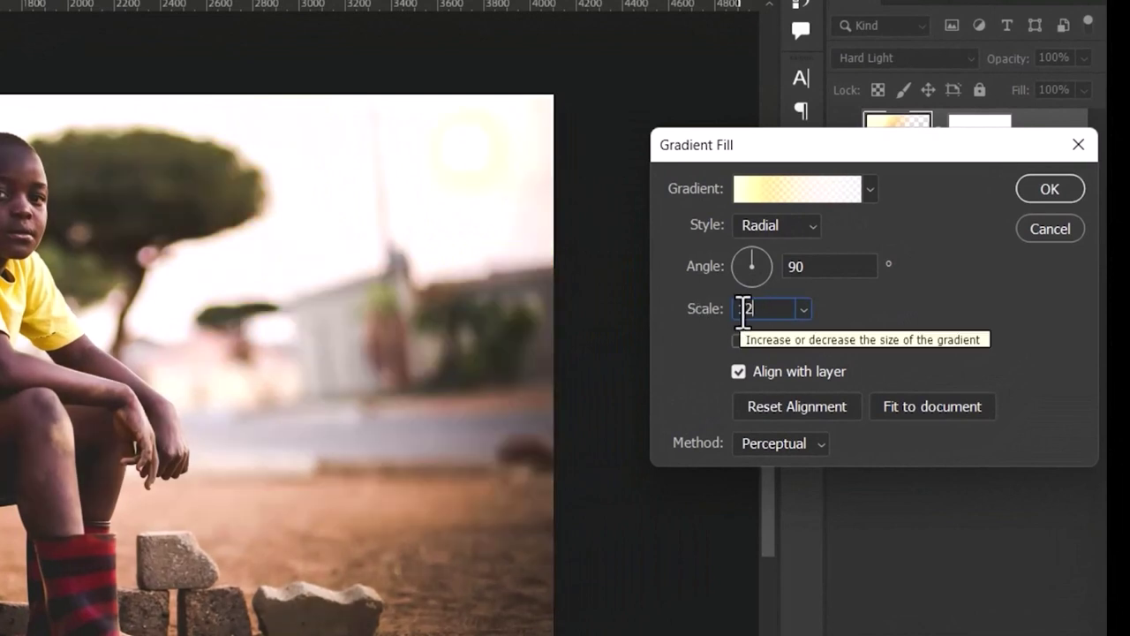
pyautogui.write('0')
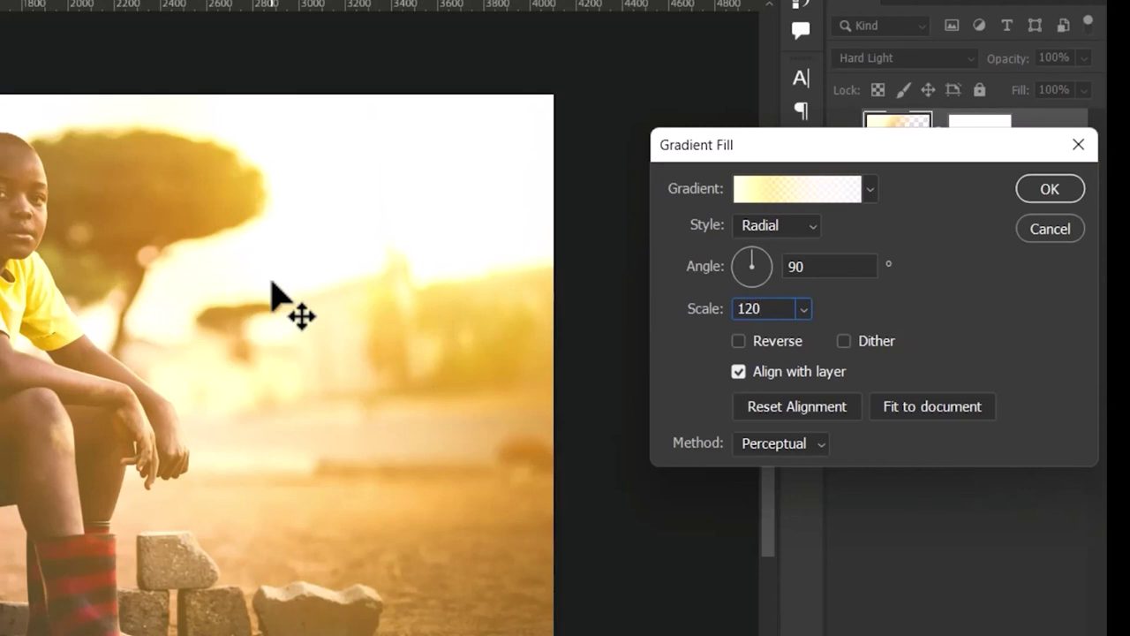
pyautogui.moveTo(497, 163)
pyautogui.mouseDown()
pyautogui.moveTo(182, 271)
pyautogui.moveTo(500, 181)
pyautogui.moveTo(536, 121)
pyautogui.mouseUp()
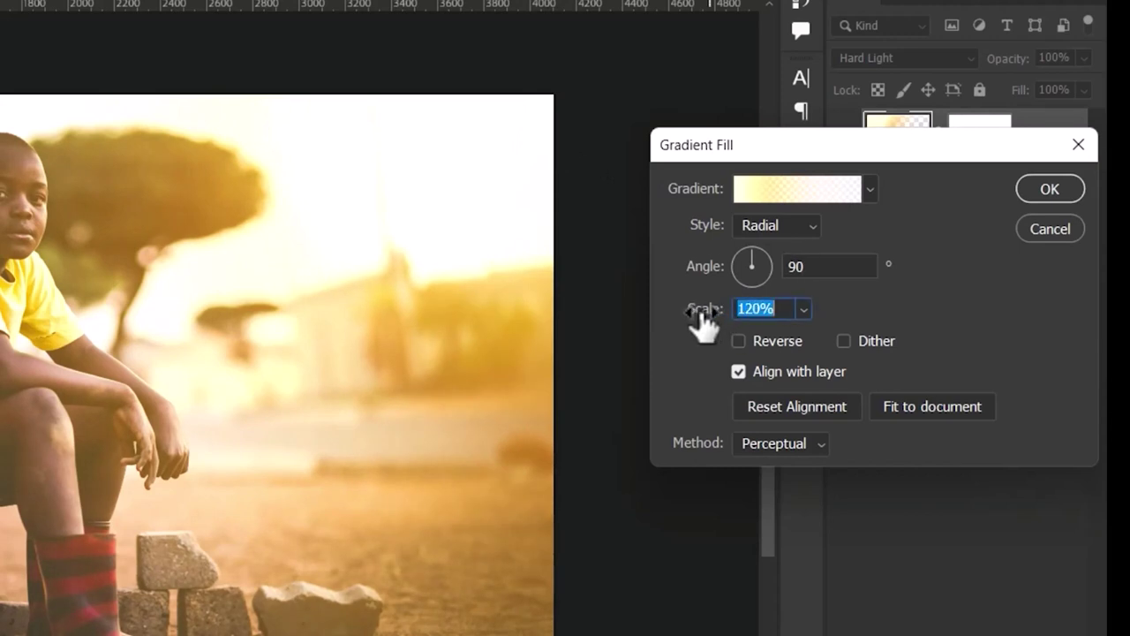
pyautogui.moveTo(705, 314); pyautogui.dragTo(677, 321)
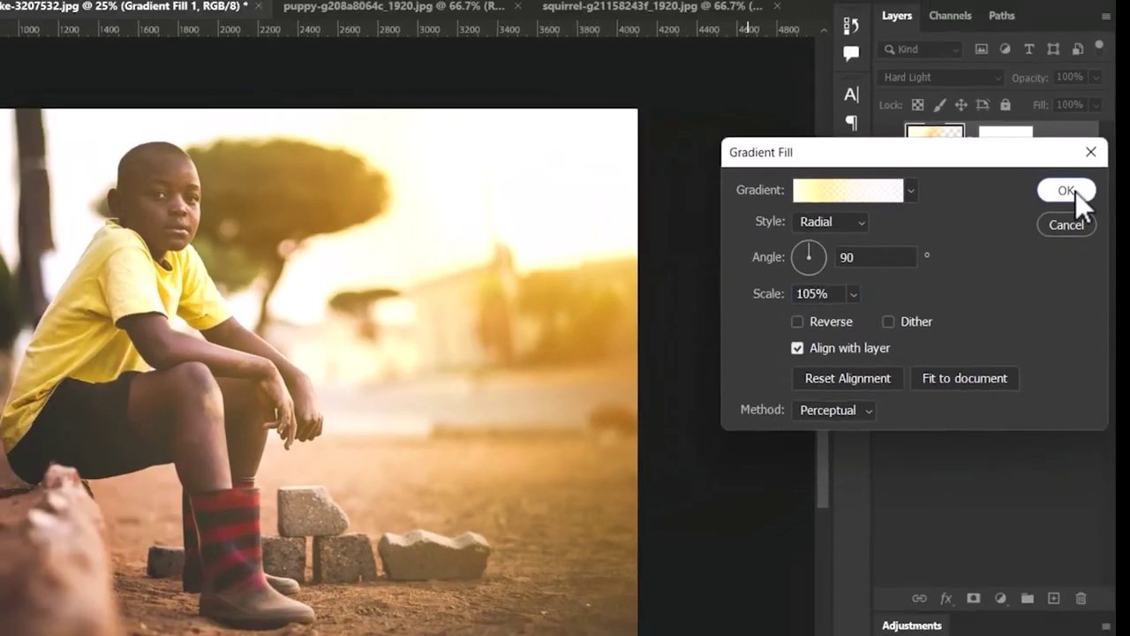
pyautogui.click(1075, 191)
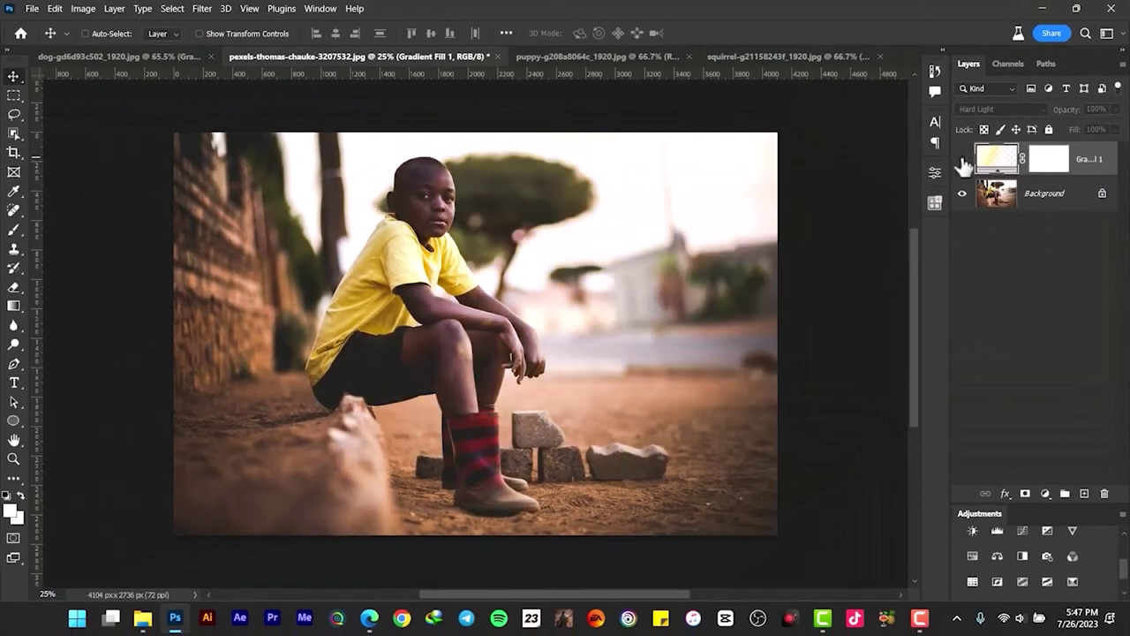
# Show the glow and add a Color Balance layer above Background with midtones Cyan–Red +4
pyautogui.click(962, 159)
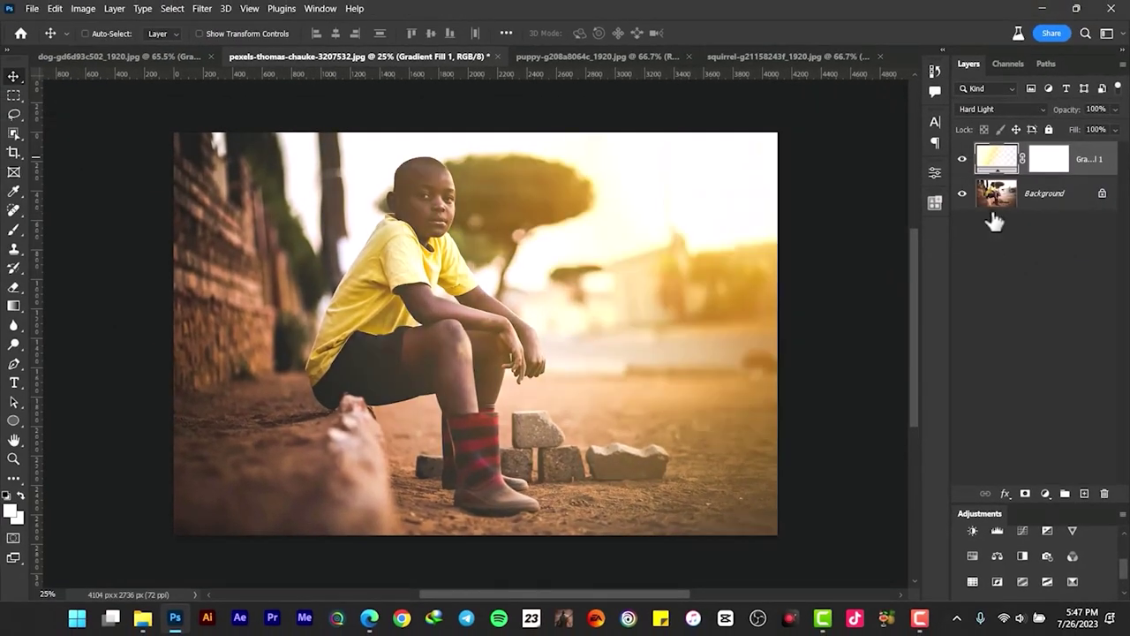
pyautogui.click(1051, 196)
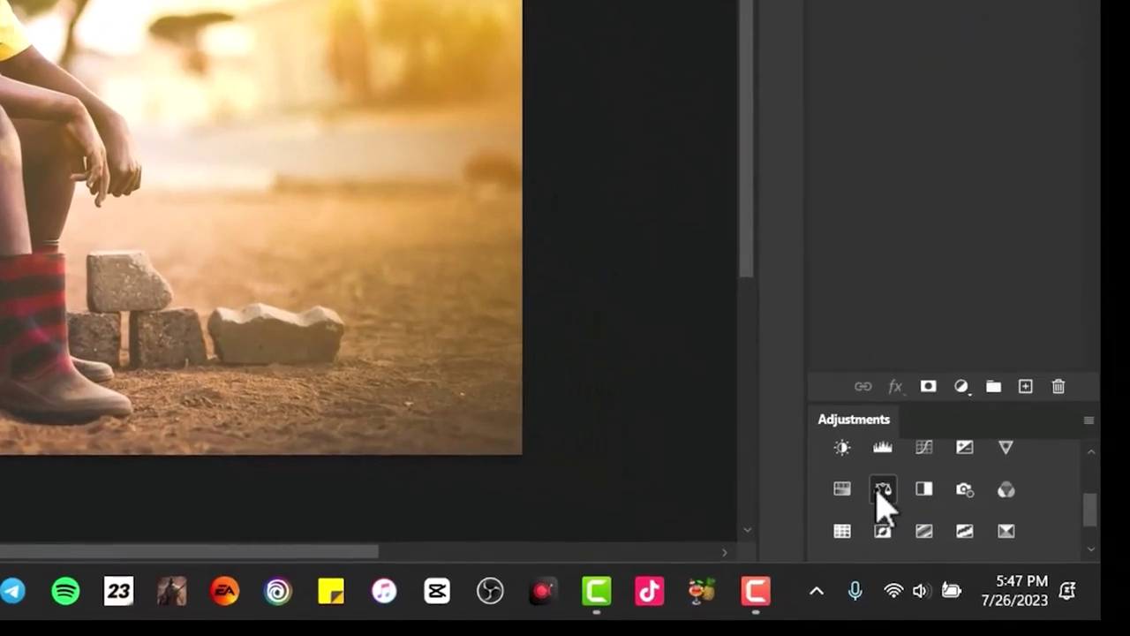
pyautogui.click(881, 490)
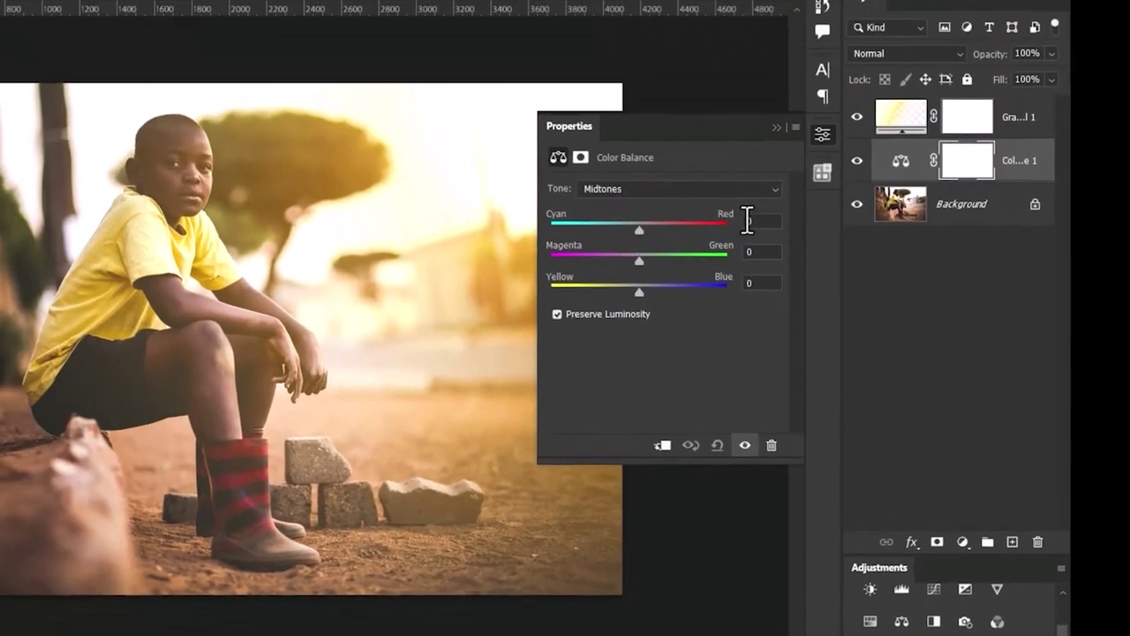
pyautogui.doubleClick(744, 221)
pyautogui.write('4')
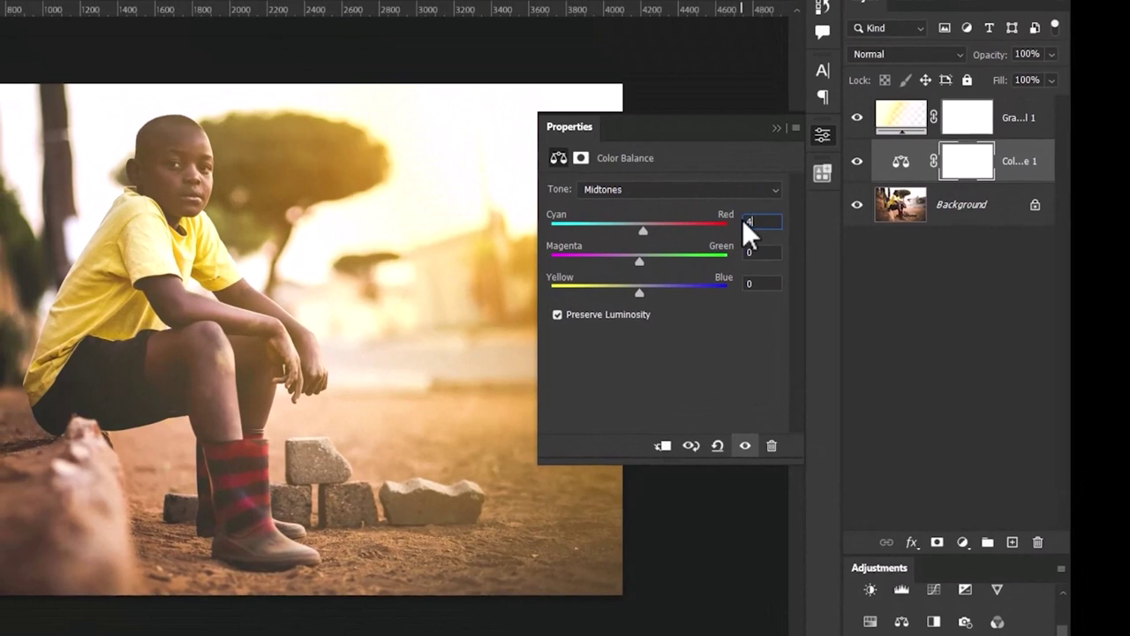
pyautogui.doubleClick(747, 282)
pyautogui.click(777, 128)
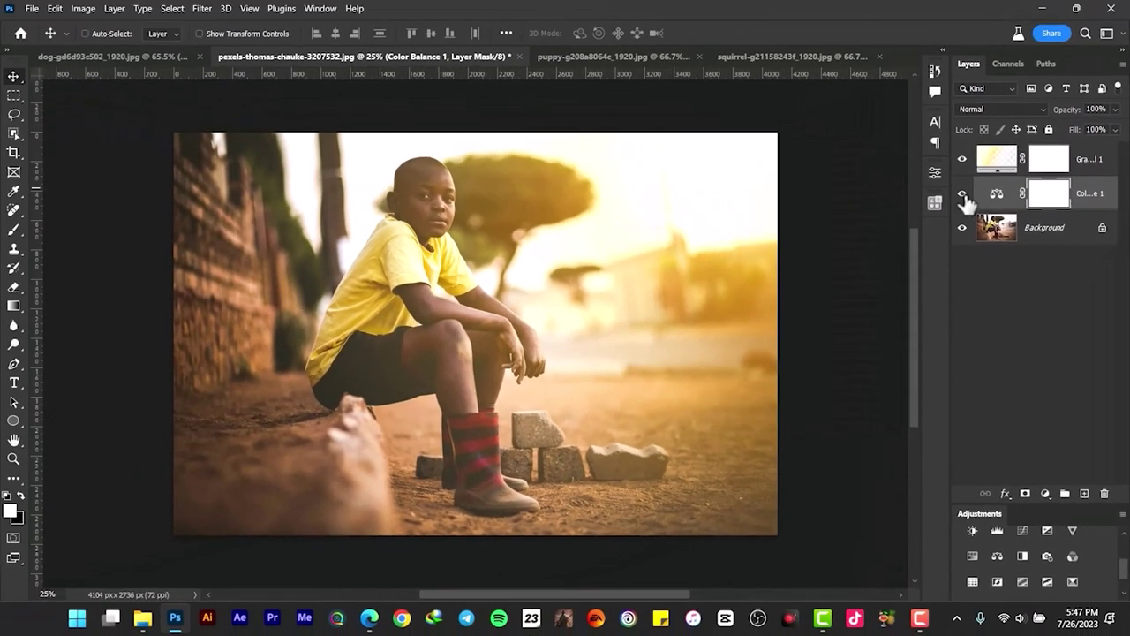
# Toggle the gradient glow off and on to compare, then select Gradient Fill 1
pyautogui.click(963, 196)
pyautogui.click(963, 160)
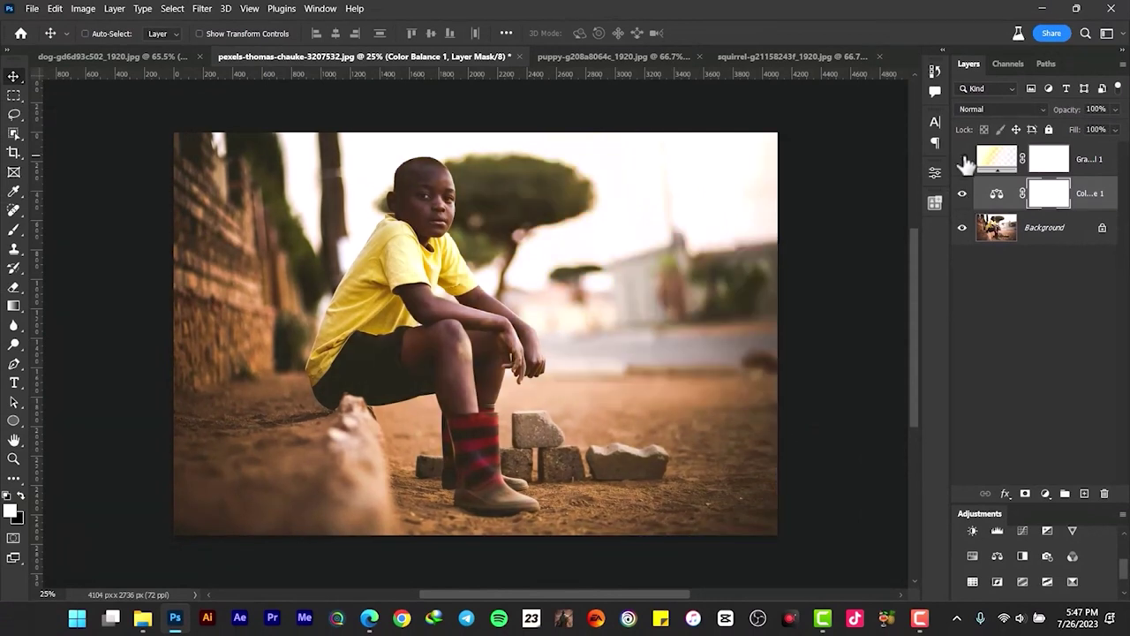
pyautogui.click(963, 159)
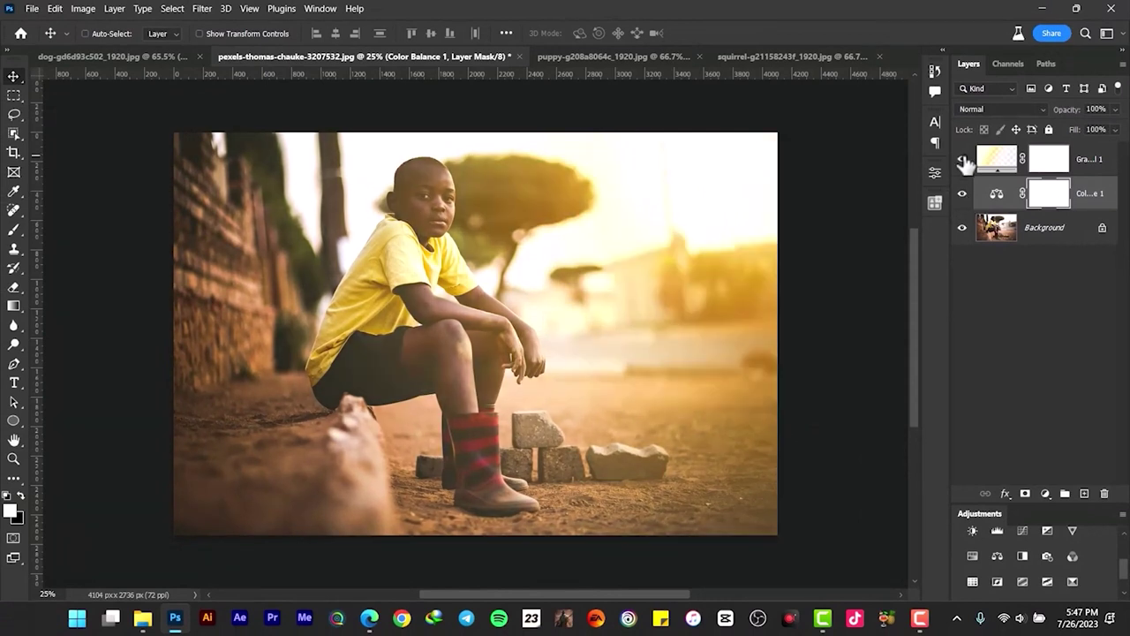
pyautogui.click(1088, 164)
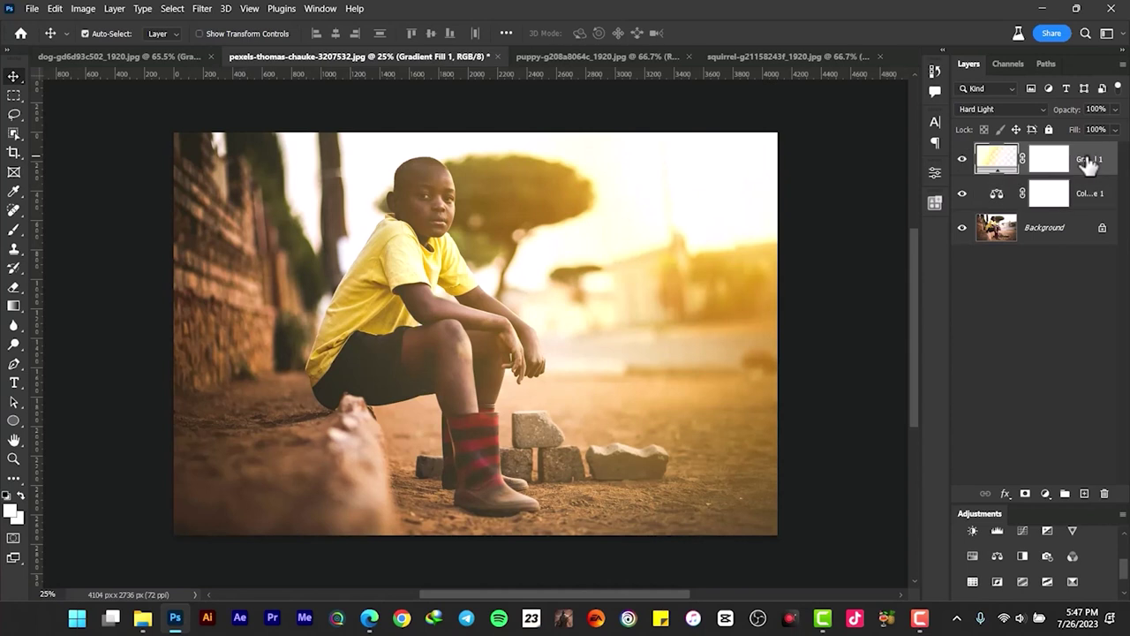
# Stamp all visible layers into a new Layer 1 and convert it to a smart object
pyautogui.hotkey('ctrl', 'shift', 'alt', 'e')
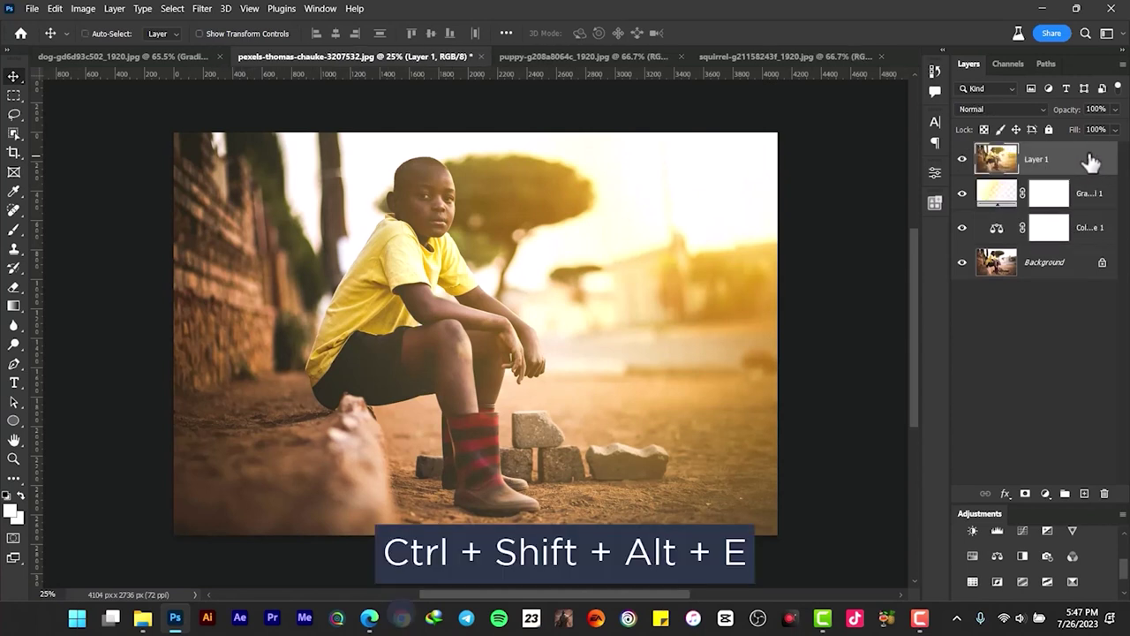
pyautogui.rightClick(1083, 159)
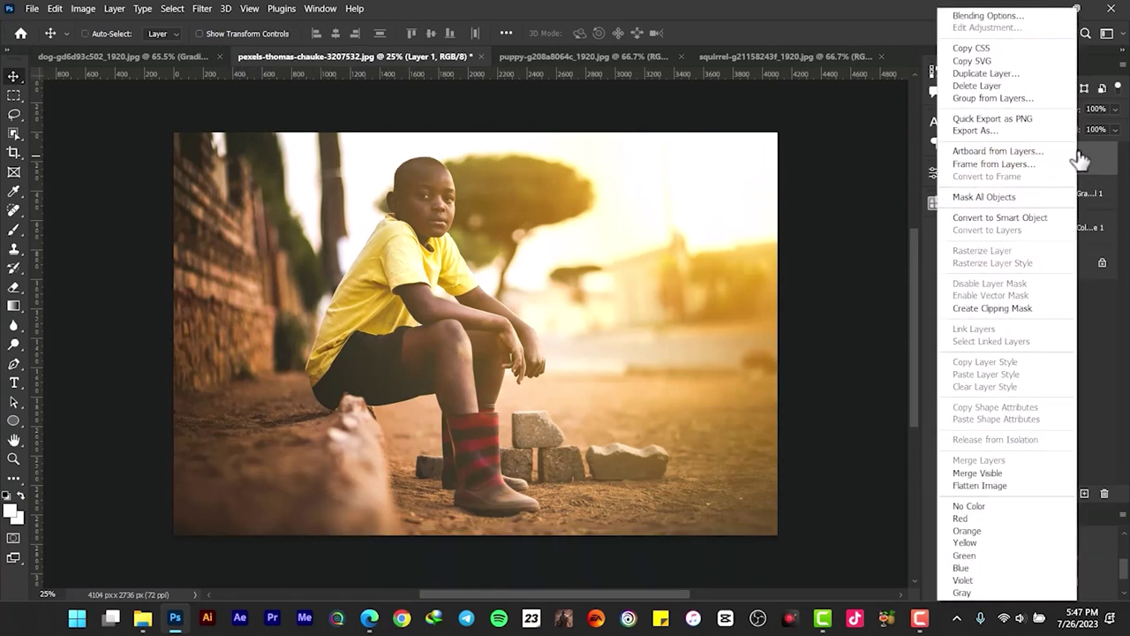
pyautogui.click(1007, 217)
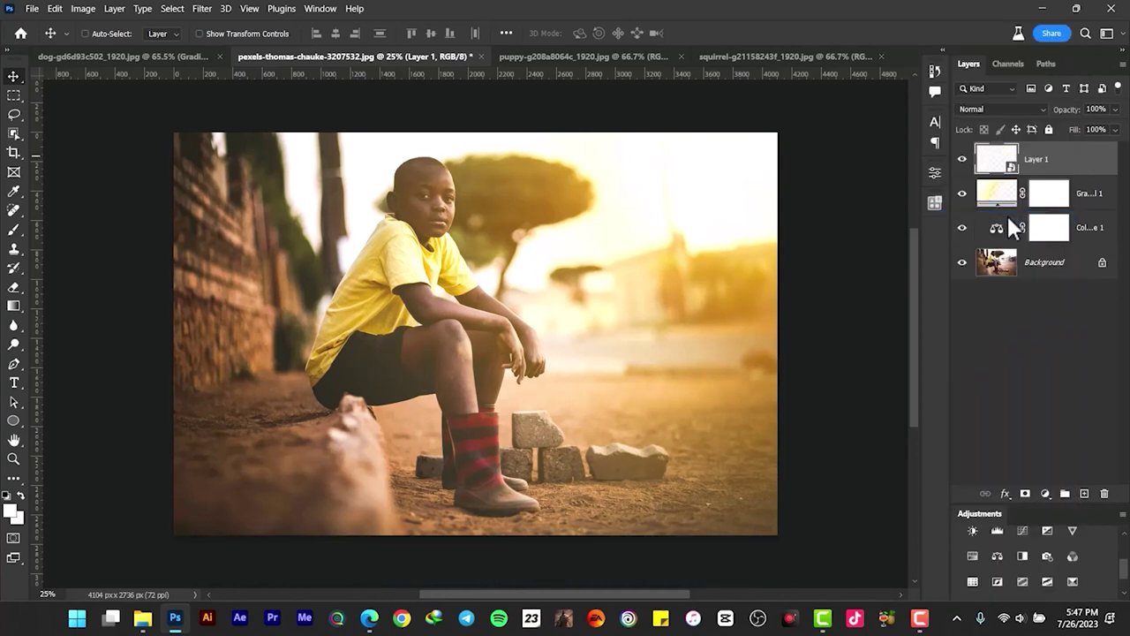
# Apply the Camera Raw filter to Layer 1 with Clarity +20 and Sharpening 17
pyautogui.click(202, 8)
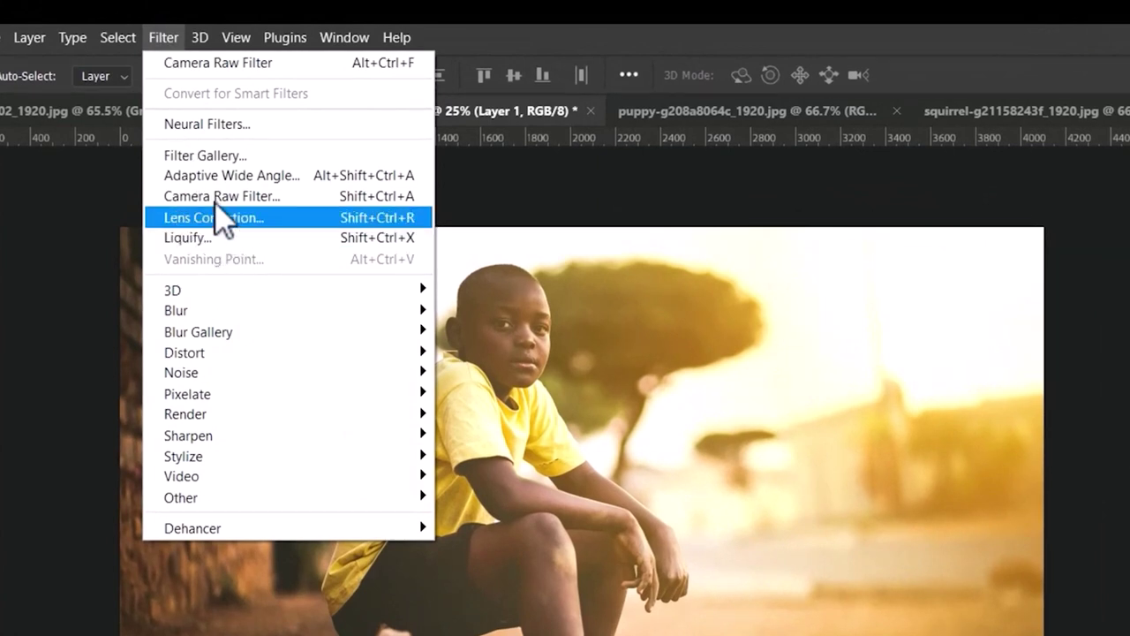
pyautogui.click(216, 196)
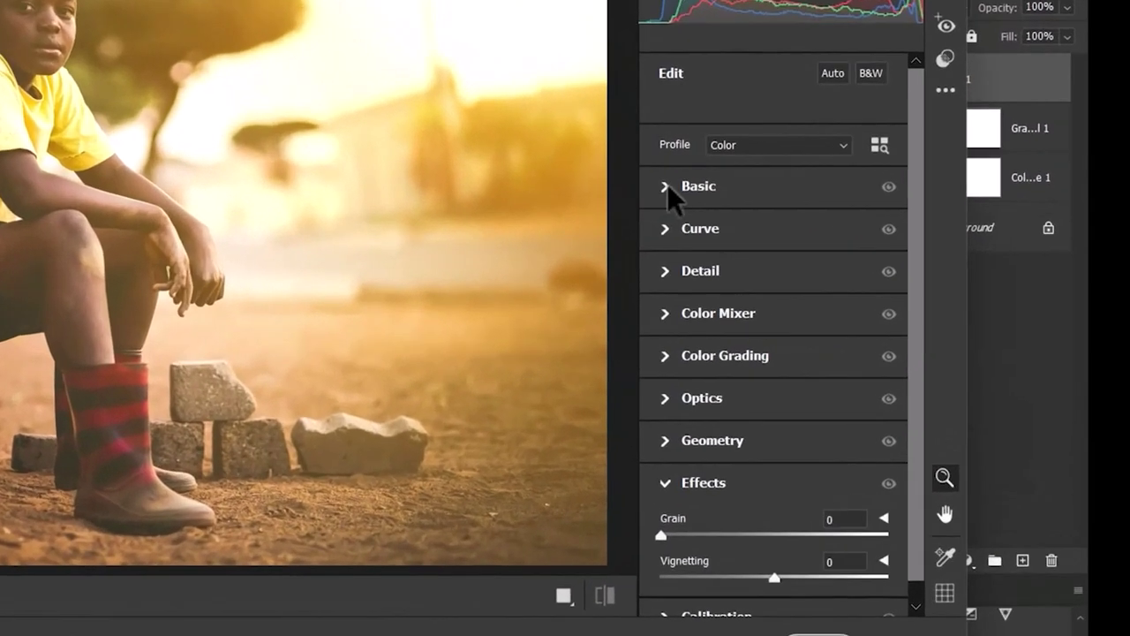
pyautogui.click(668, 185)
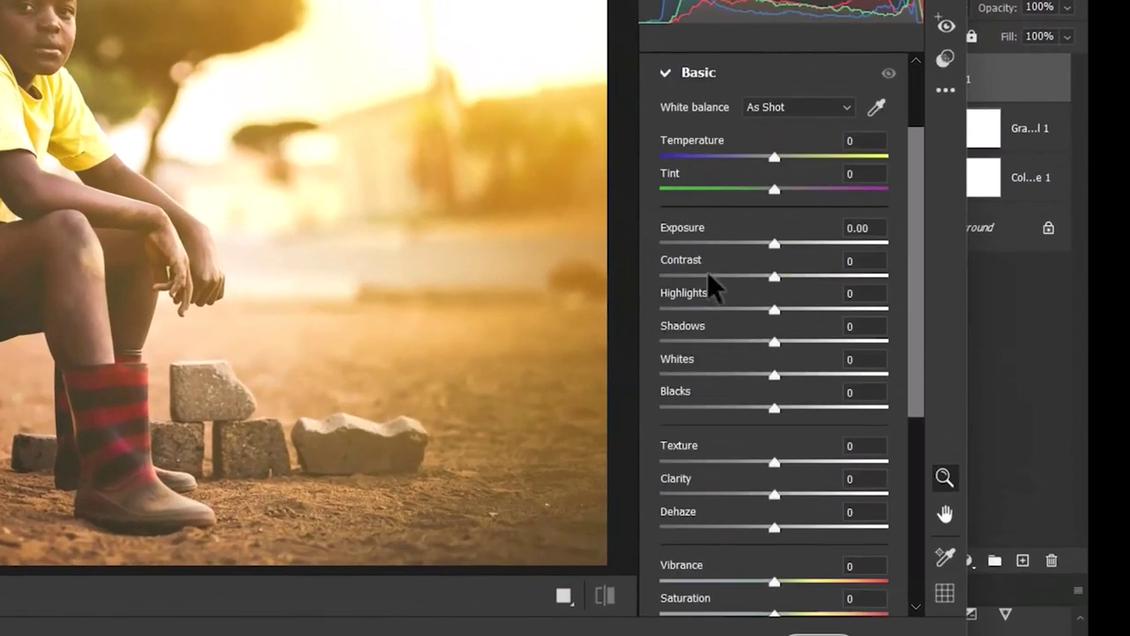
pyautogui.moveTo(775, 492); pyautogui.dragTo(795, 493)
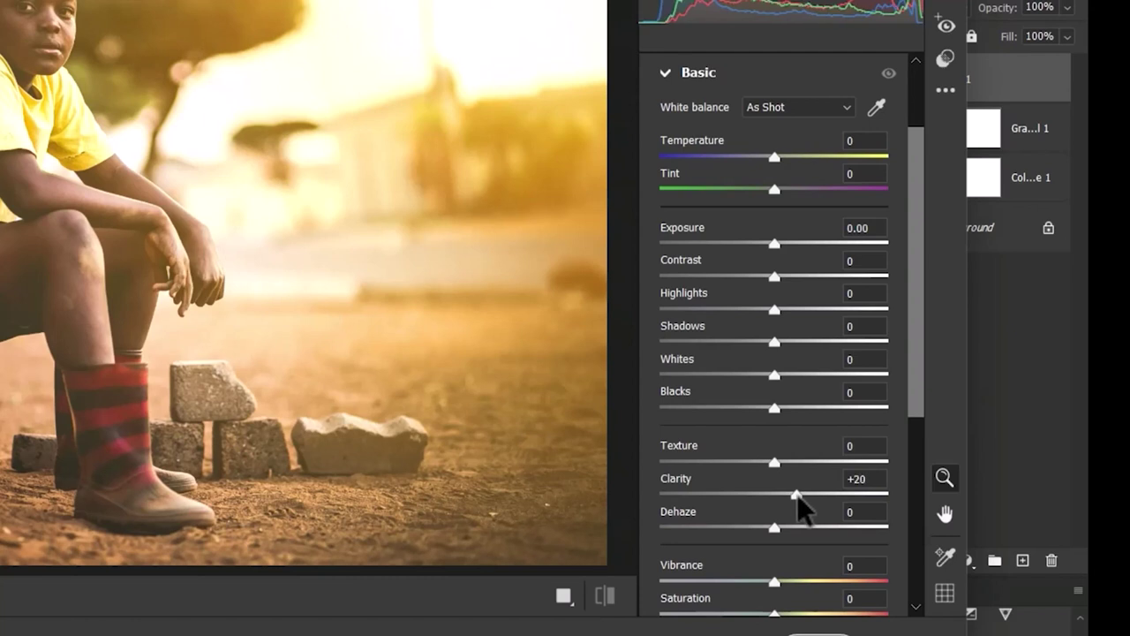
pyautogui.click(665, 73)
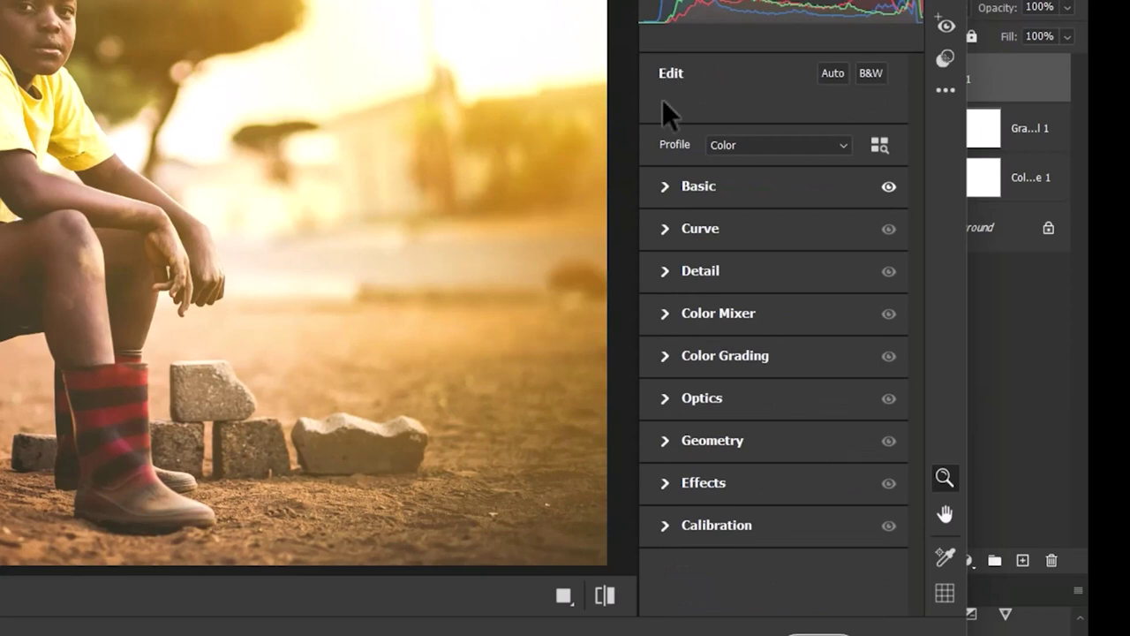
pyautogui.click(669, 270)
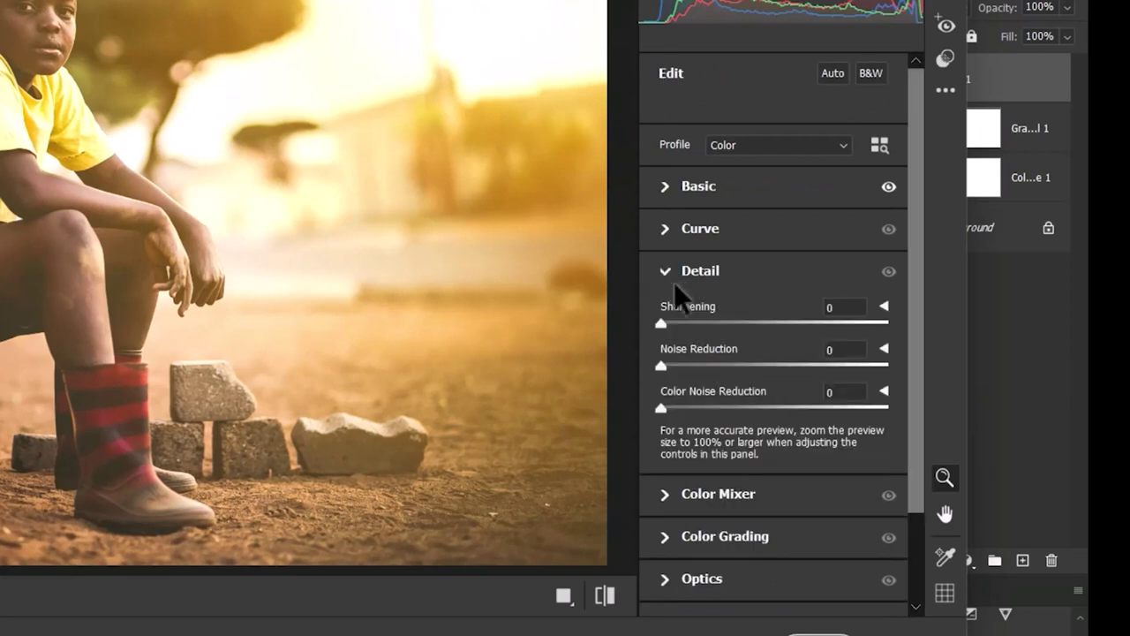
pyautogui.moveTo(661, 324); pyautogui.dragTo(682, 324)
pyautogui.click(668, 273)
# Set Camera Raw Vignetting to -5 and apply the filter
pyautogui.click(668, 483)
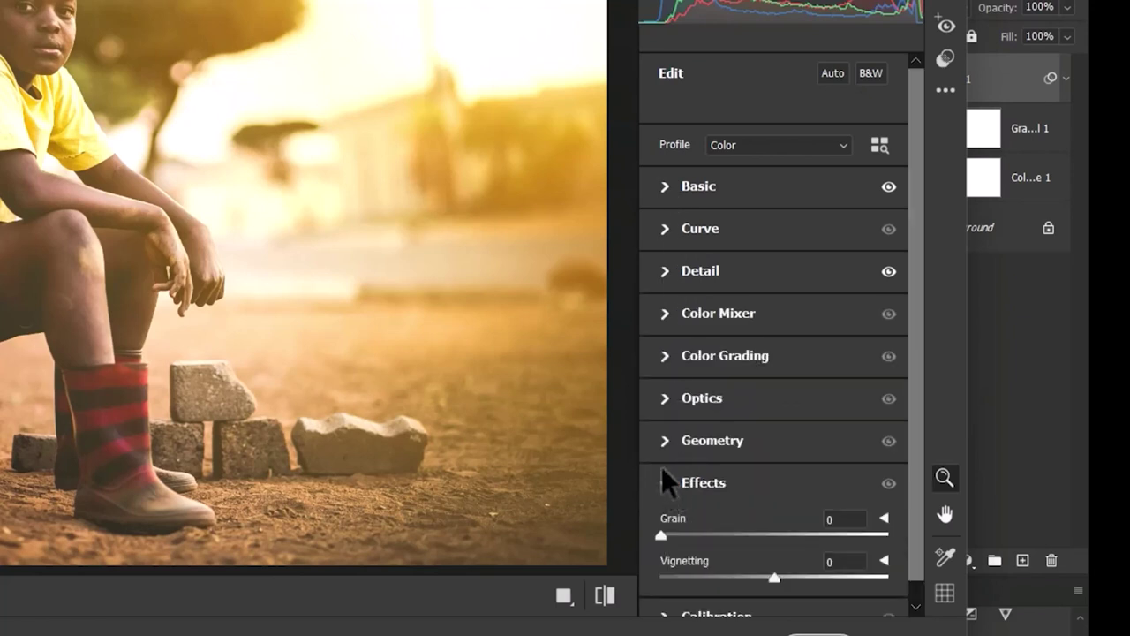
pyautogui.scroll(-1, 785, 507)
pyautogui.moveTo(776, 550); pyautogui.dragTo(773, 552)
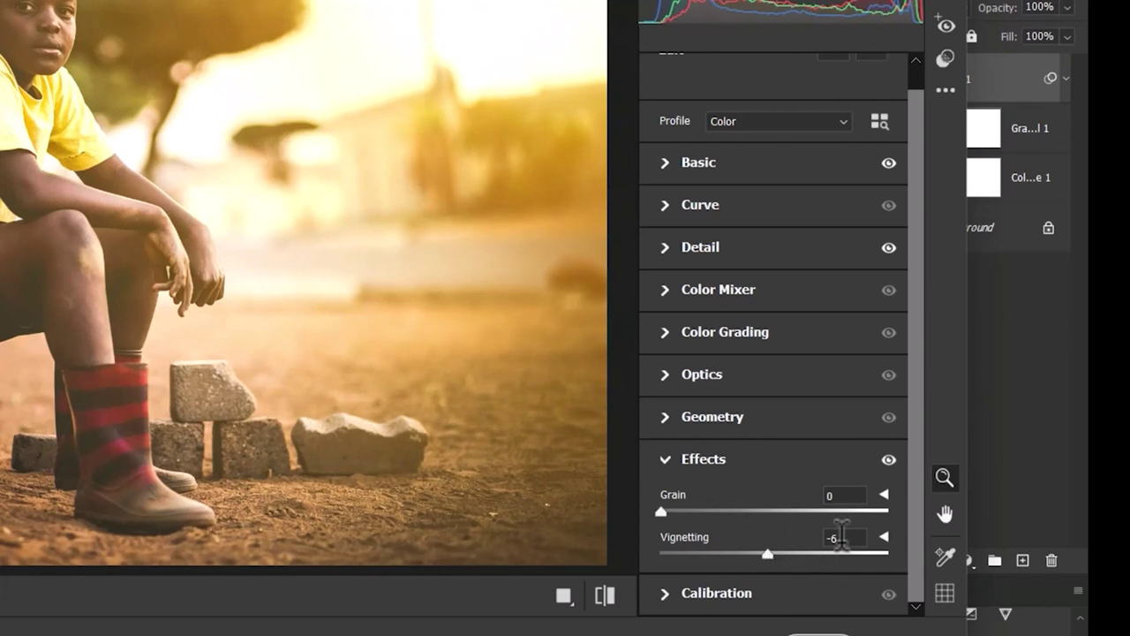
pyautogui.click(835, 535)
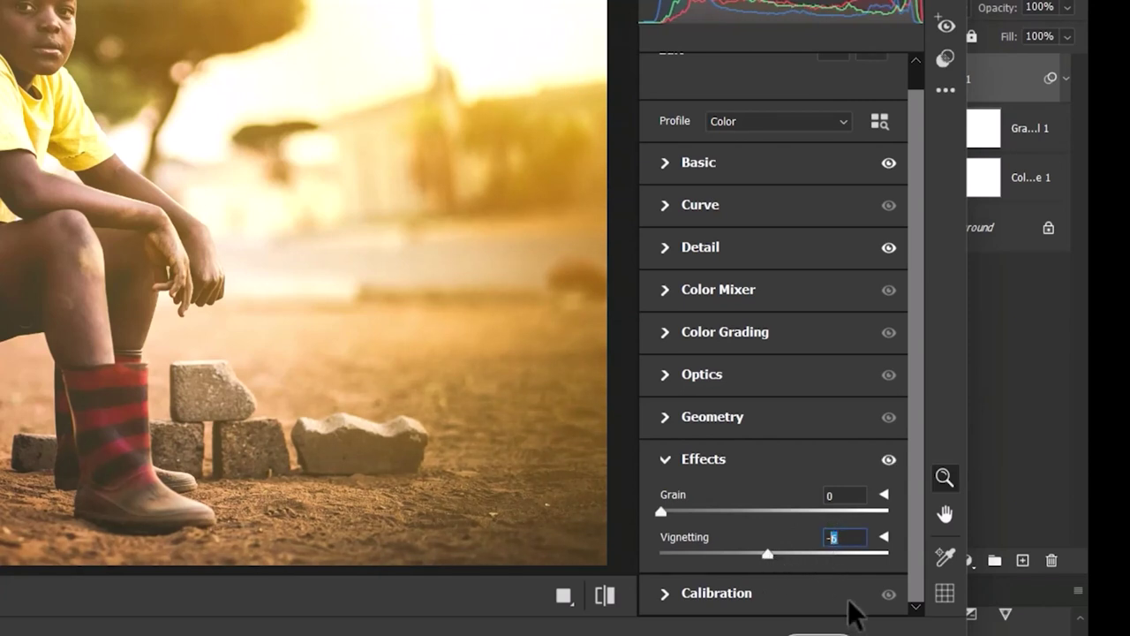
pyautogui.write('-5')
pyautogui.press('Up')
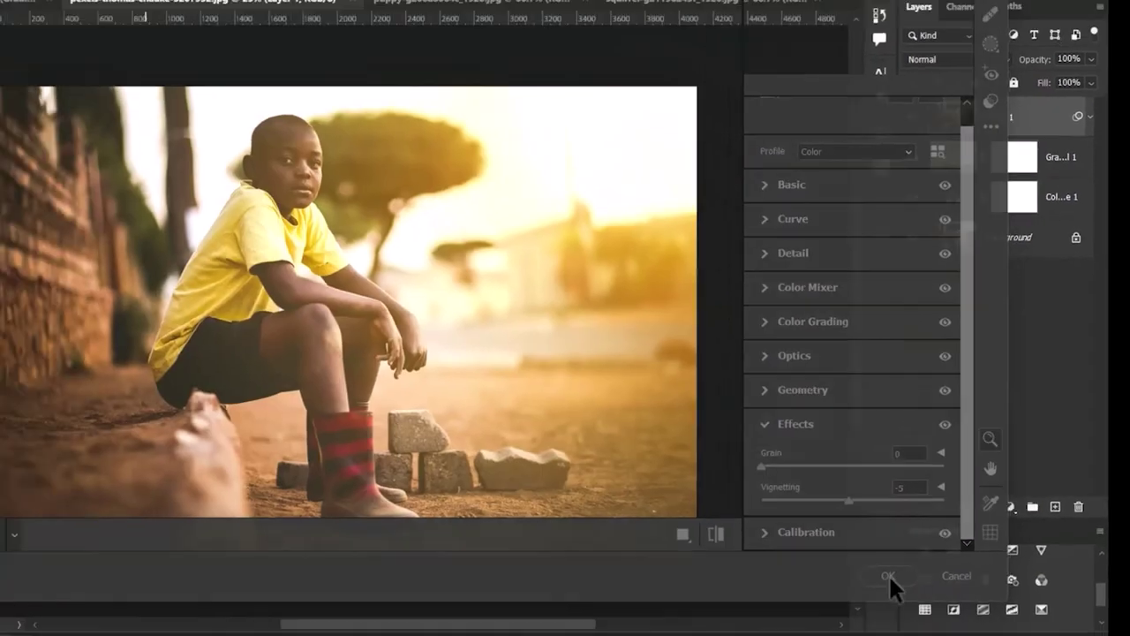
pyautogui.click(807, 613)
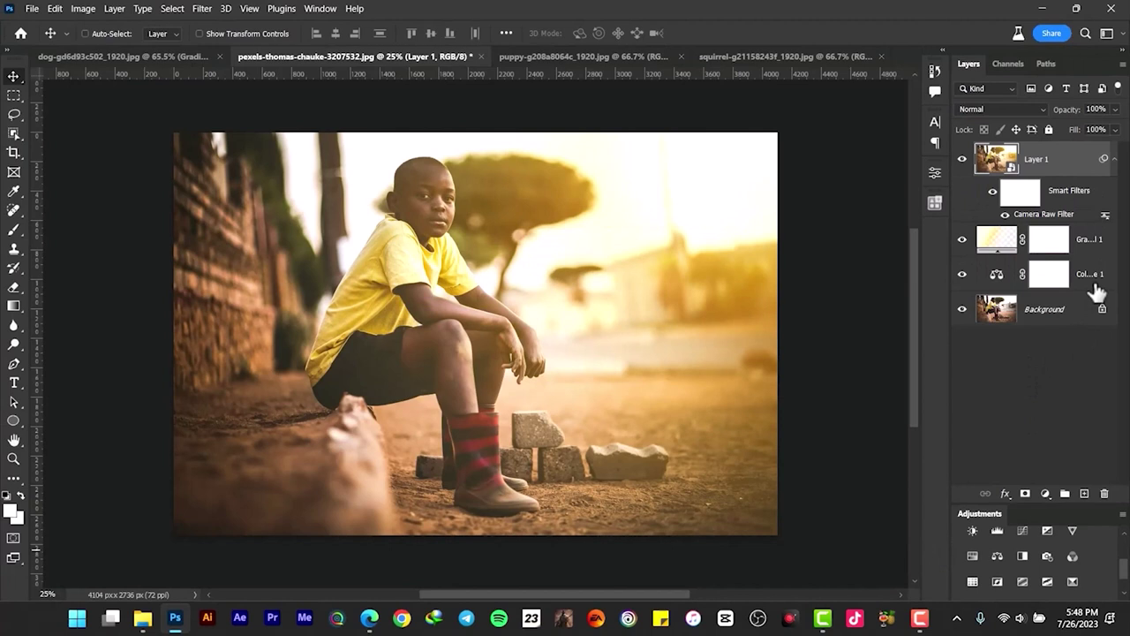
# Group the boy photo's grading layers into Group 1 and compare with and without them
pyautogui.click(1114, 159)
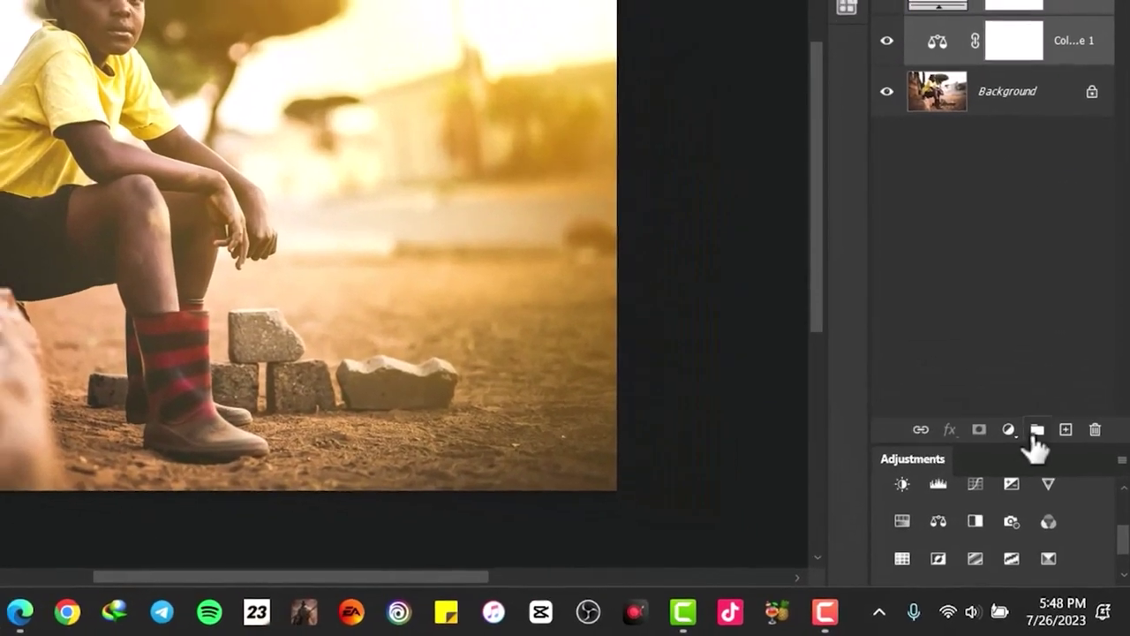
pyautogui.click(1057, 475)
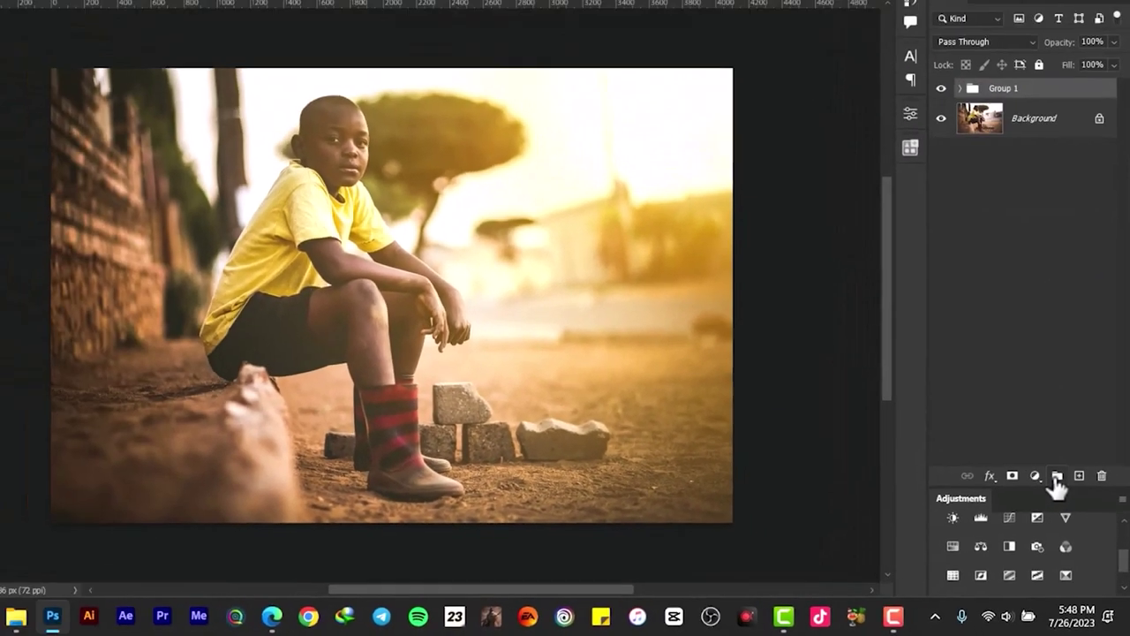
pyautogui.click(962, 151)
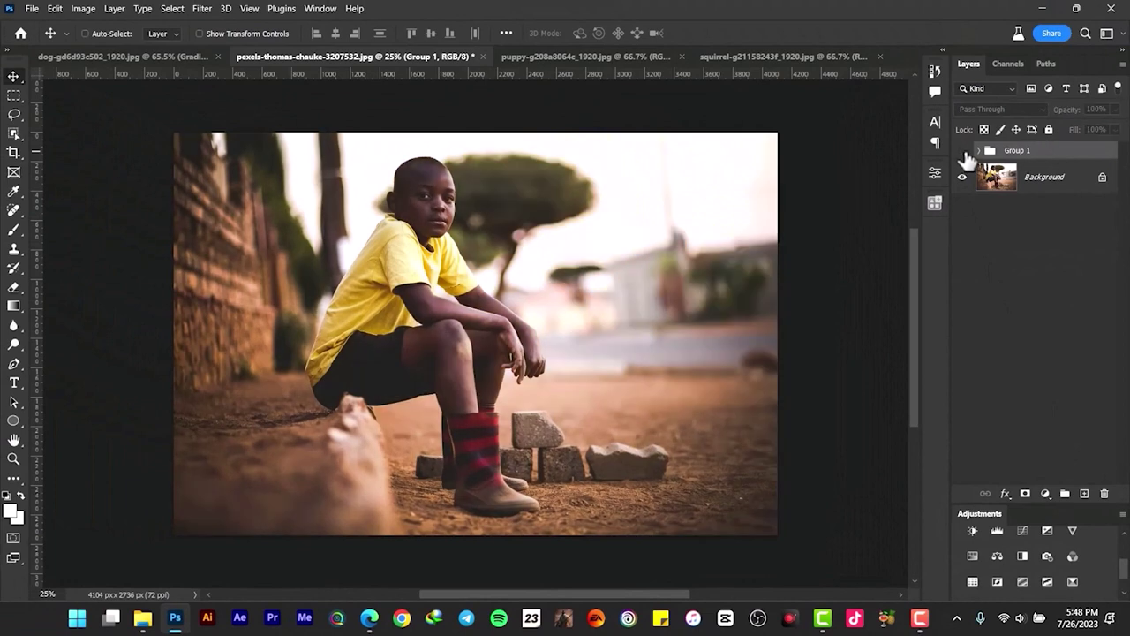
pyautogui.click(962, 151)
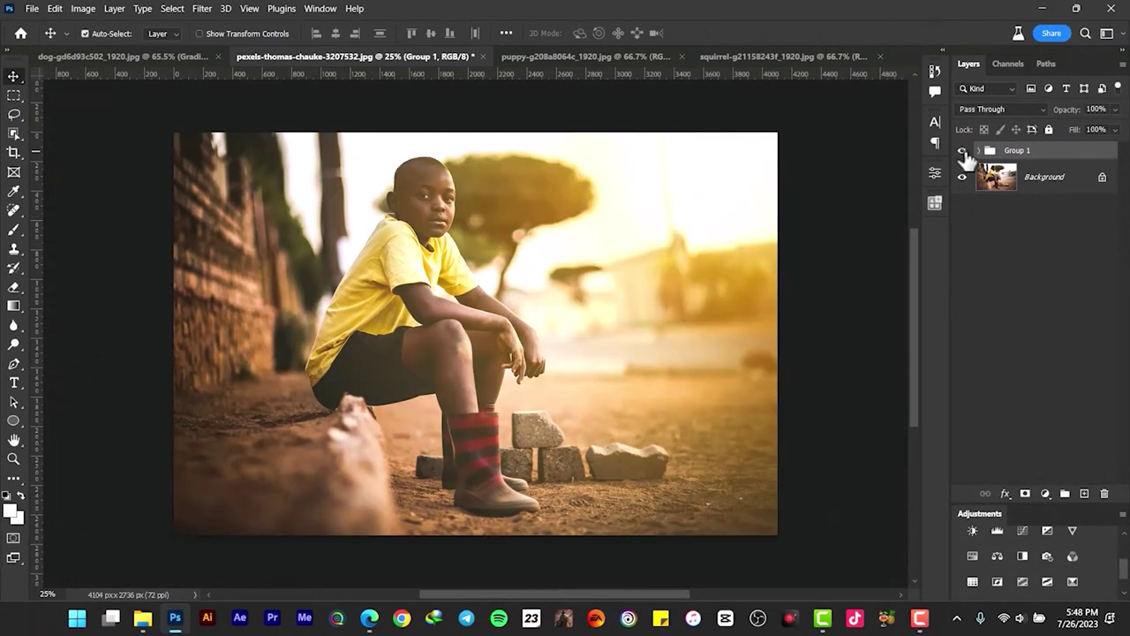
pyautogui.click(963, 152)
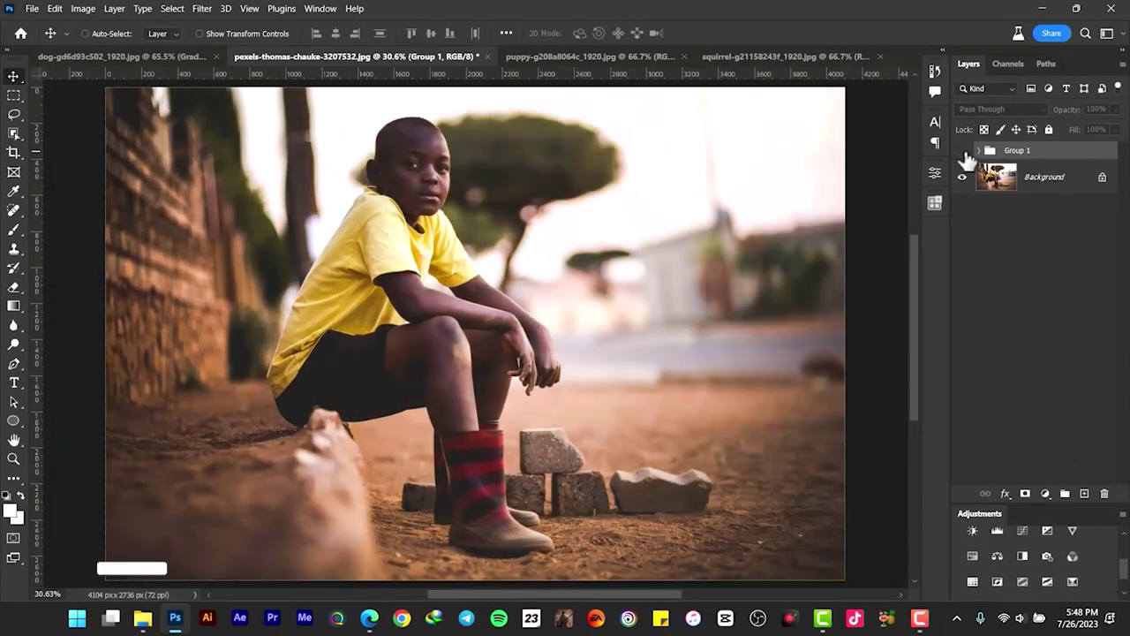
pyautogui.click(963, 151)
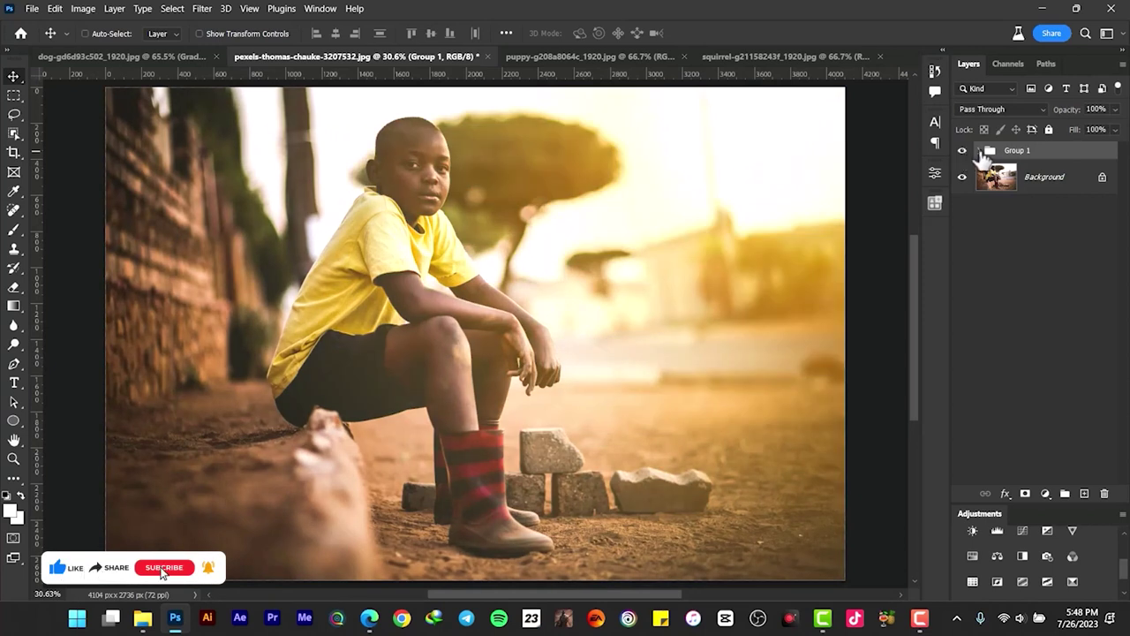
# Copy Gradient Fill 1 from Group 1 and paste it into the puppy photo
pyautogui.click(980, 150)
pyautogui.click(996, 222)
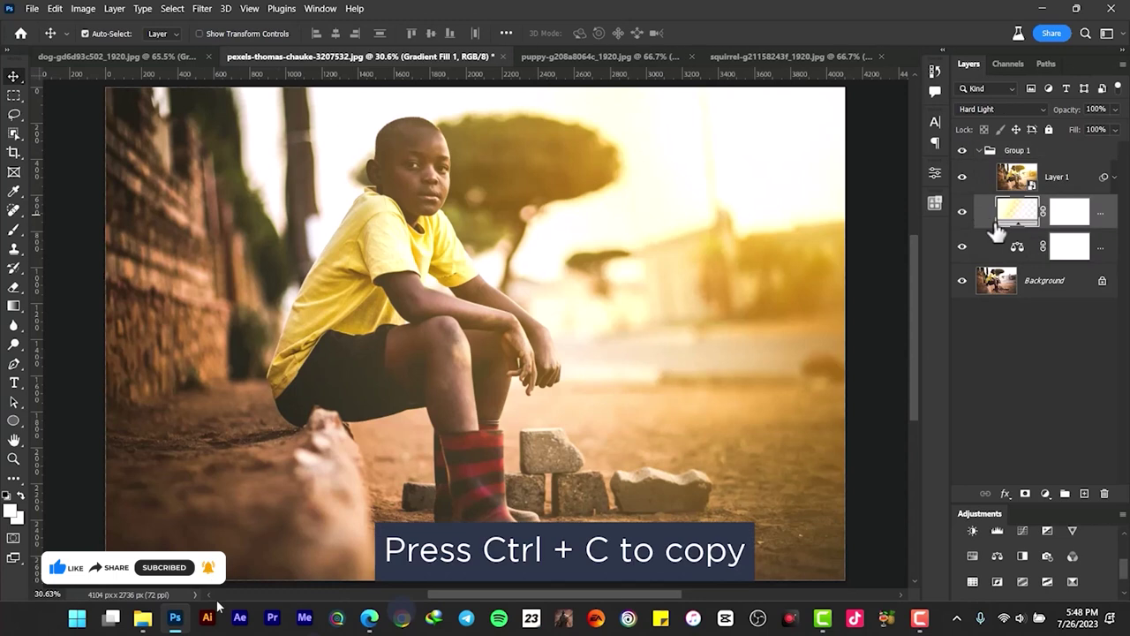
pyautogui.click(607, 56)
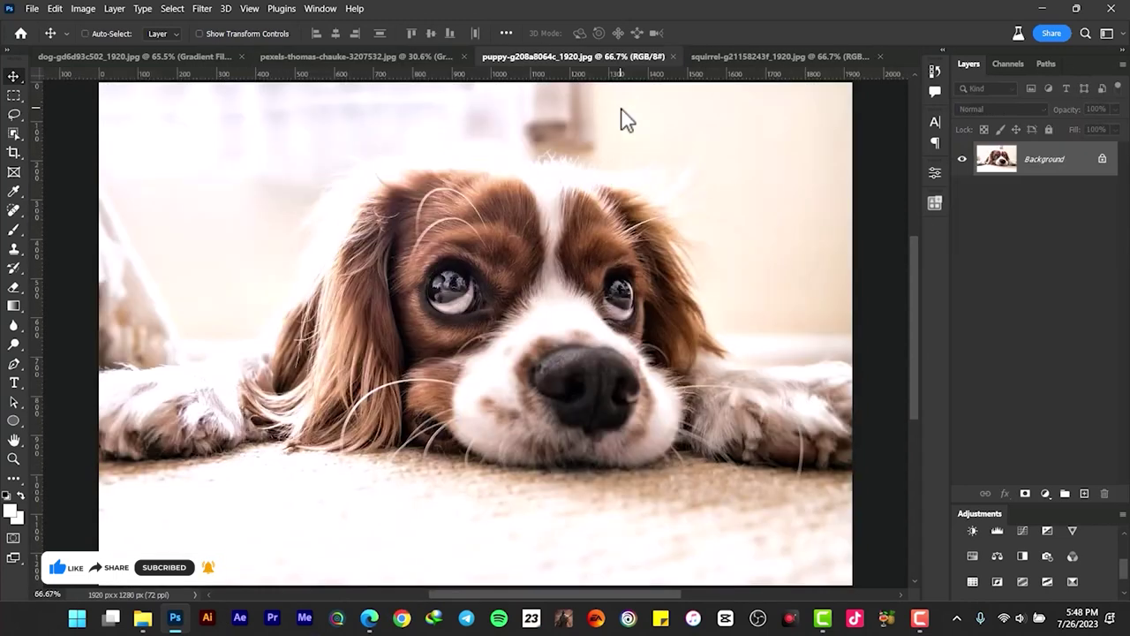
pyautogui.hotkey('ctrl', 'v')
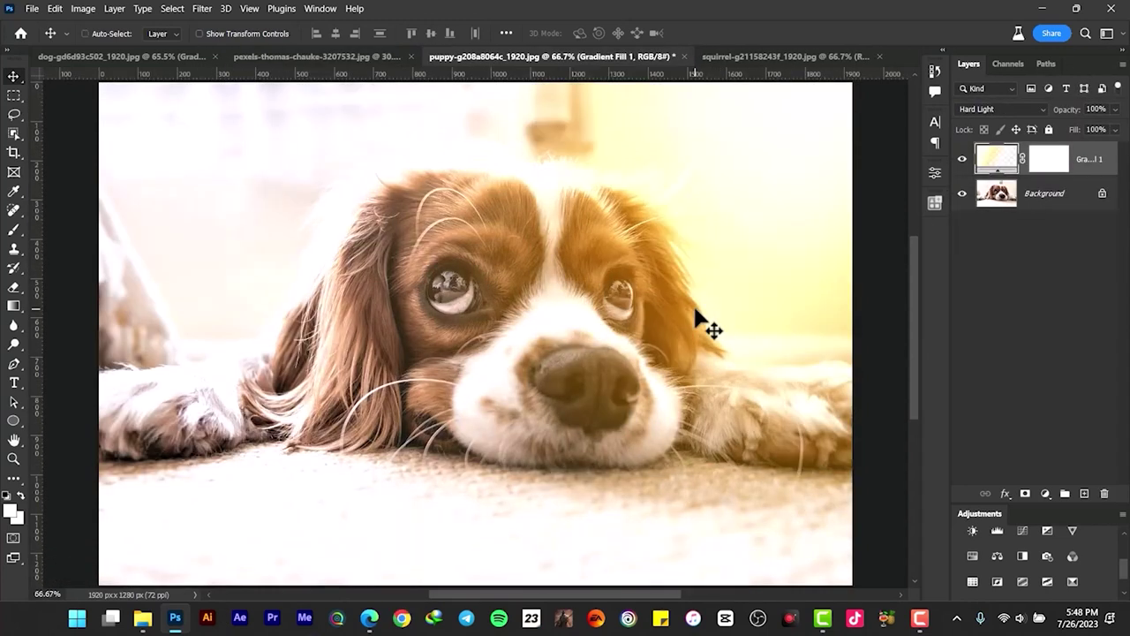
pyautogui.moveTo(815, 164); pyautogui.dragTo(495, 286)
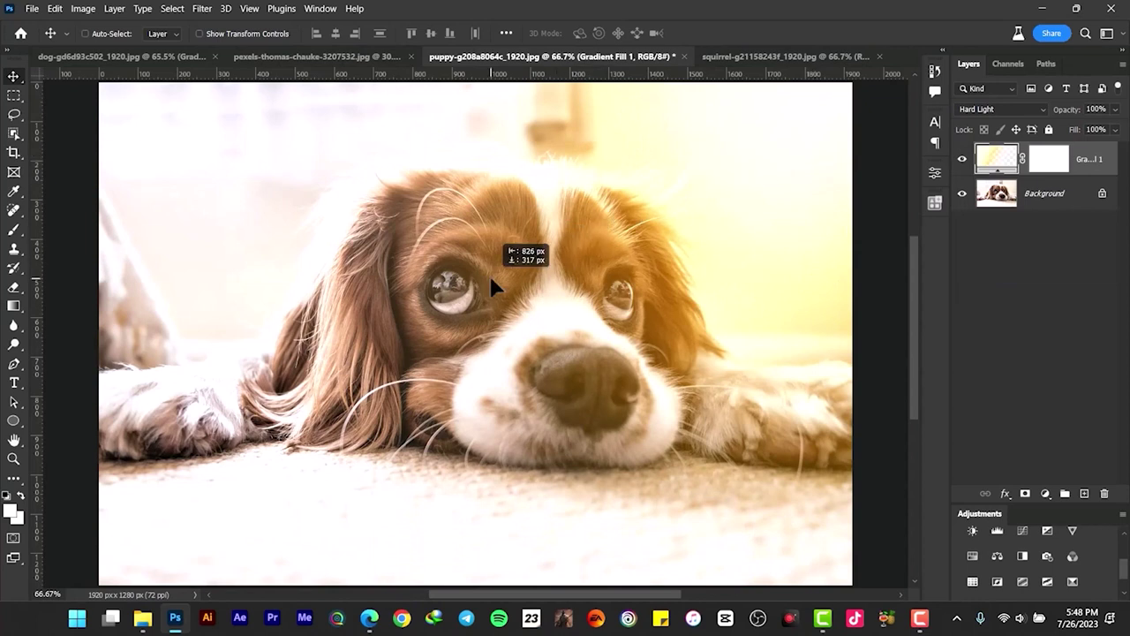
# Move the puppy photo's glow to the upper left and reduce its scale to 83%
pyautogui.doubleClick(996, 160)
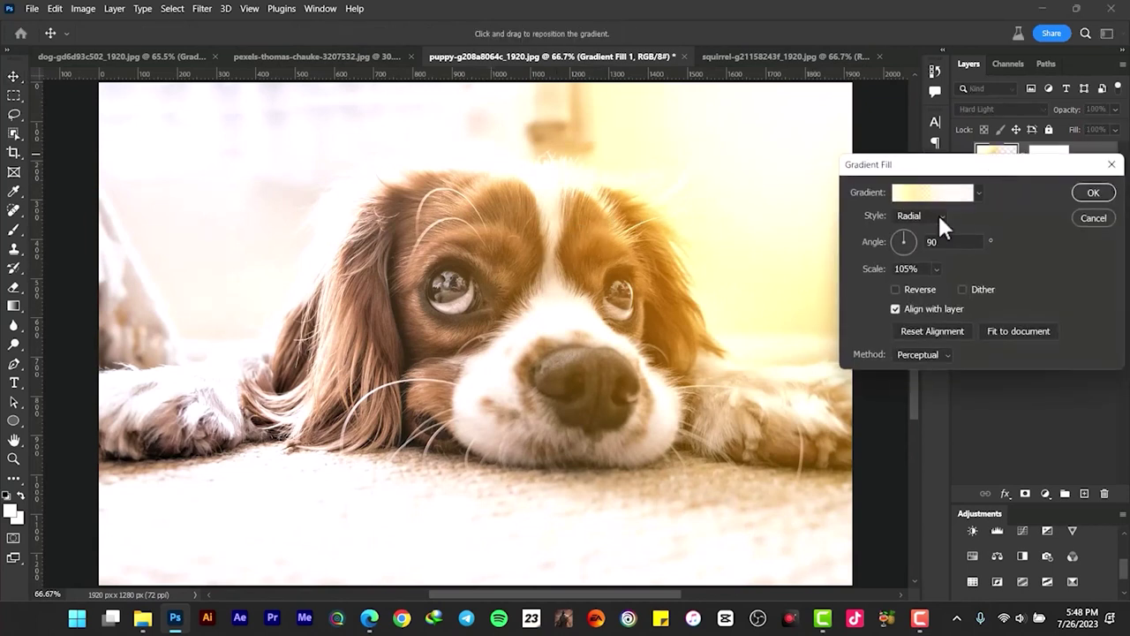
pyautogui.moveTo(793, 125); pyautogui.dragTo(411, 244)
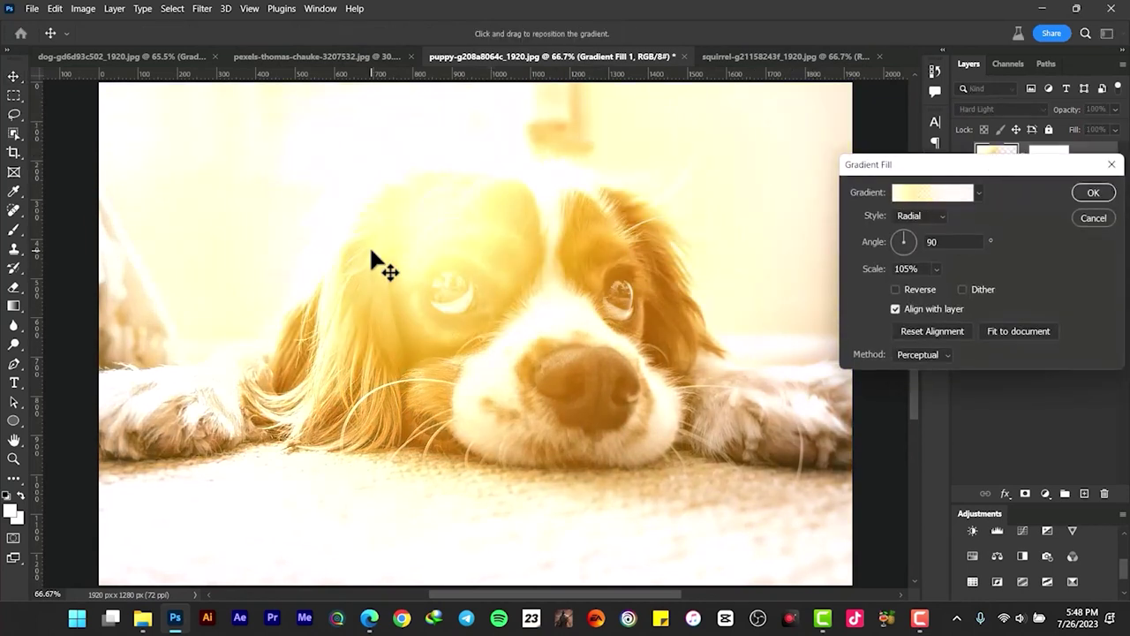
pyautogui.moveTo(305, 128)
pyautogui.mouseDown()
pyautogui.moveTo(343, 171)
pyautogui.moveTo(235, 115)
pyautogui.mouseUp()
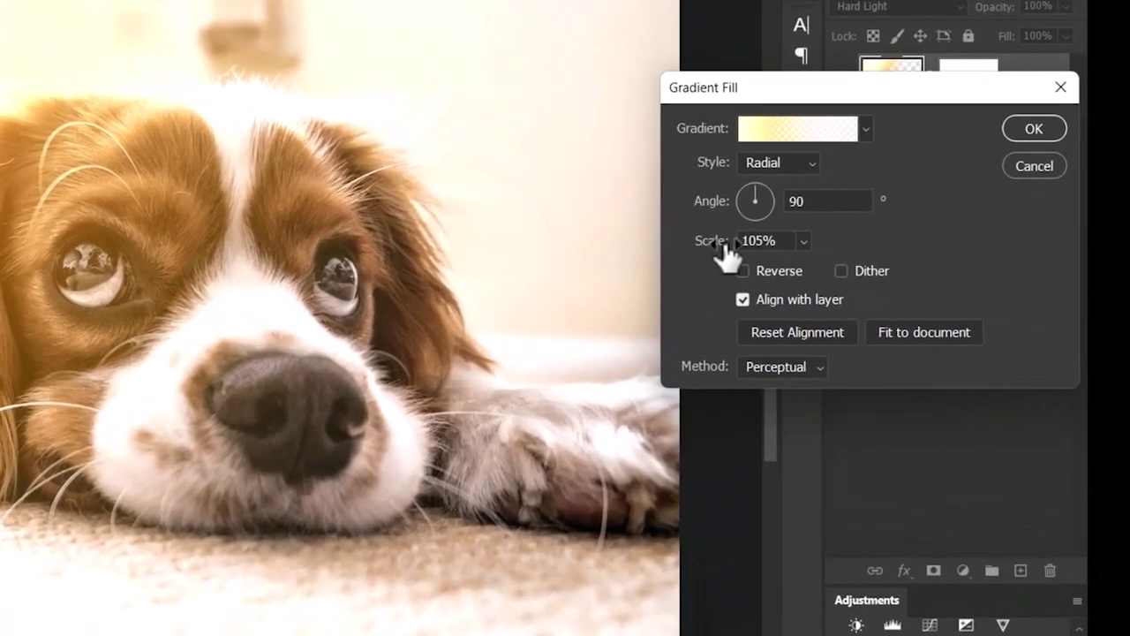
pyautogui.moveTo(881, 273); pyautogui.dragTo(878, 274)
pyautogui.moveTo(708, 252); pyautogui.dragTo(704, 251)
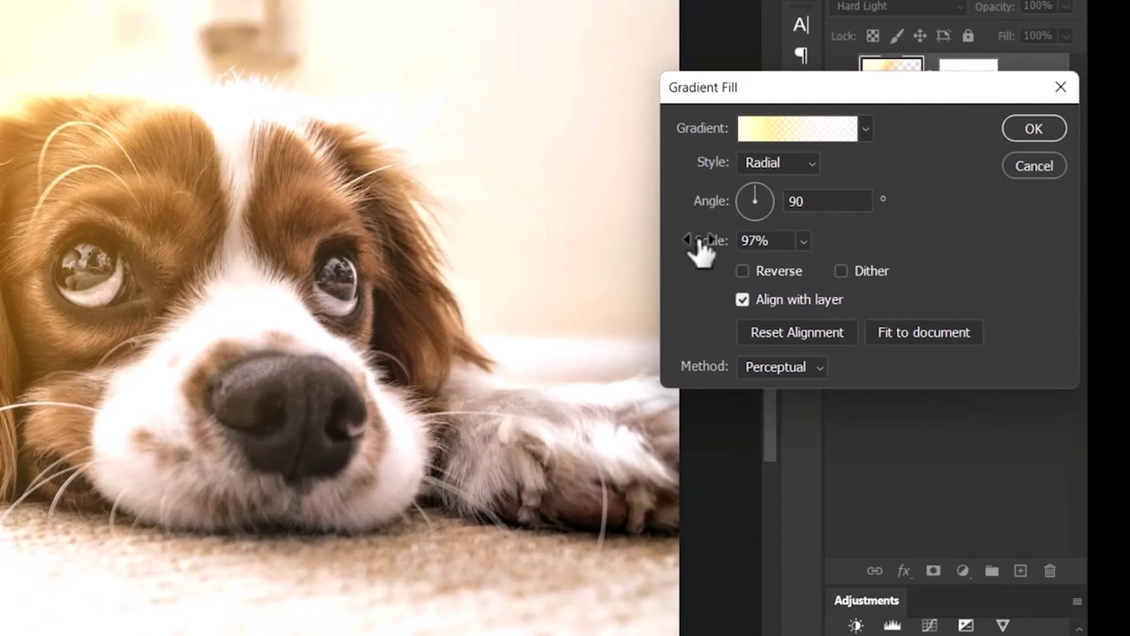
pyautogui.moveTo(709, 252); pyautogui.dragTo(694, 255)
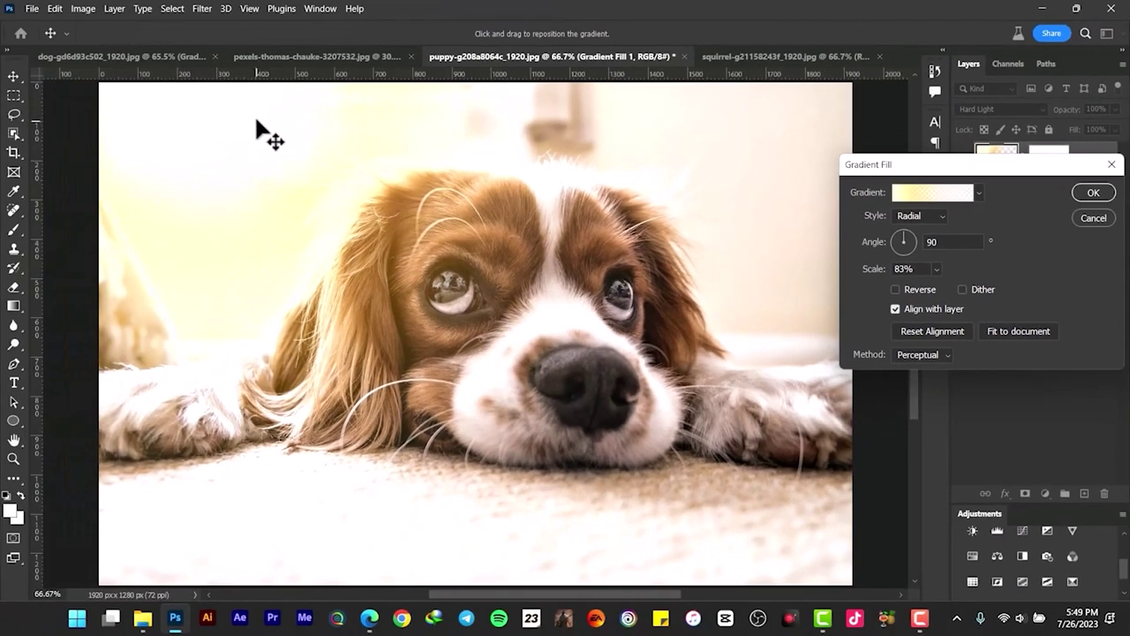
pyautogui.click(1085, 192)
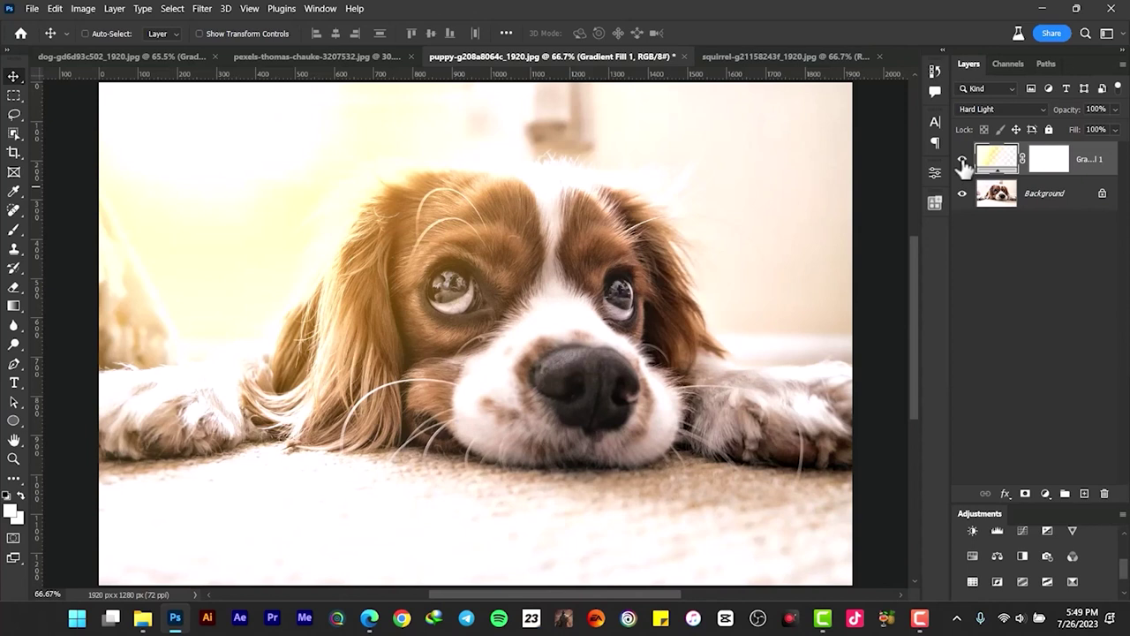
# Toggle the golden glow off and on twice to compare the puppy photo
pyautogui.click(962, 159)
pyautogui.click(963, 160)
pyautogui.click(962, 159)
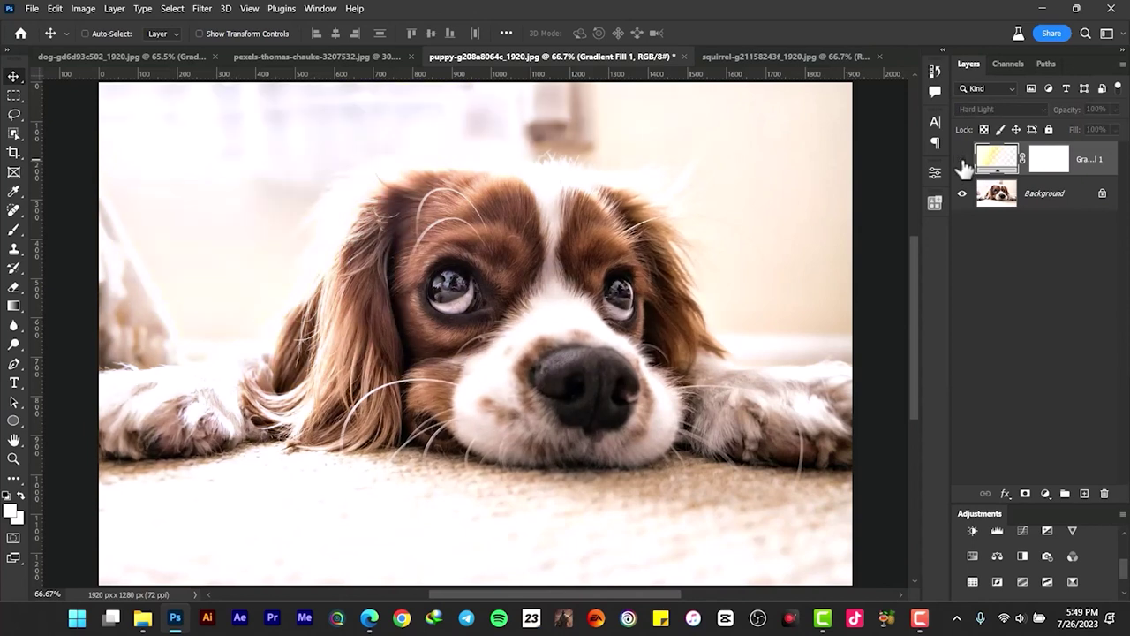
pyautogui.click(963, 159)
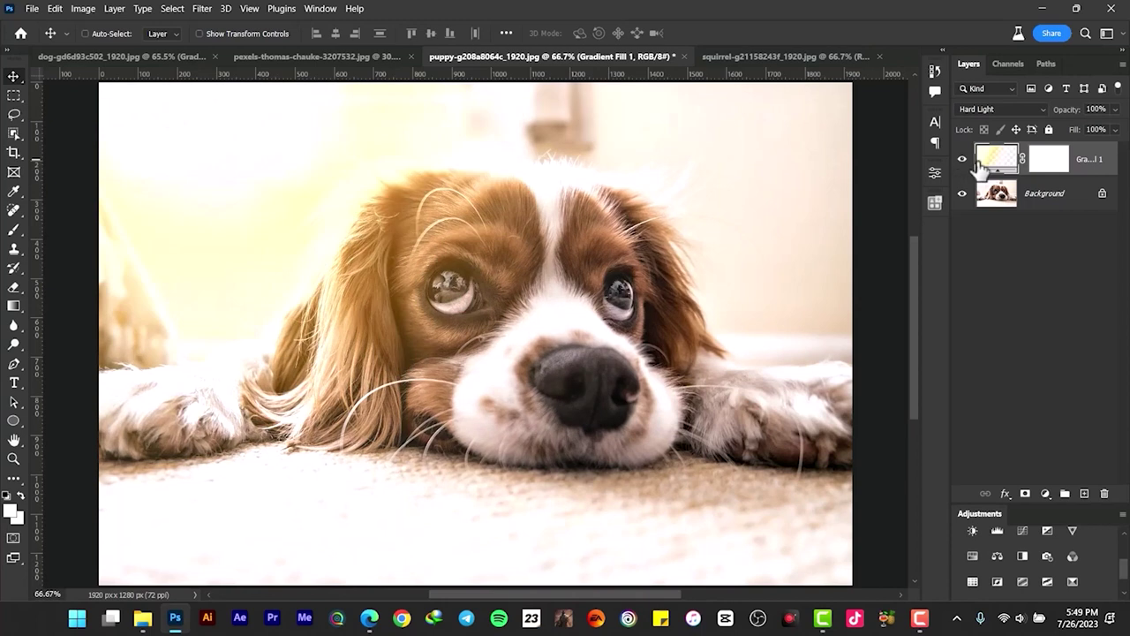
# Paste the gradient fill into the squirrel photo, centred upper right at 122% scale
pyautogui.click(782, 58)
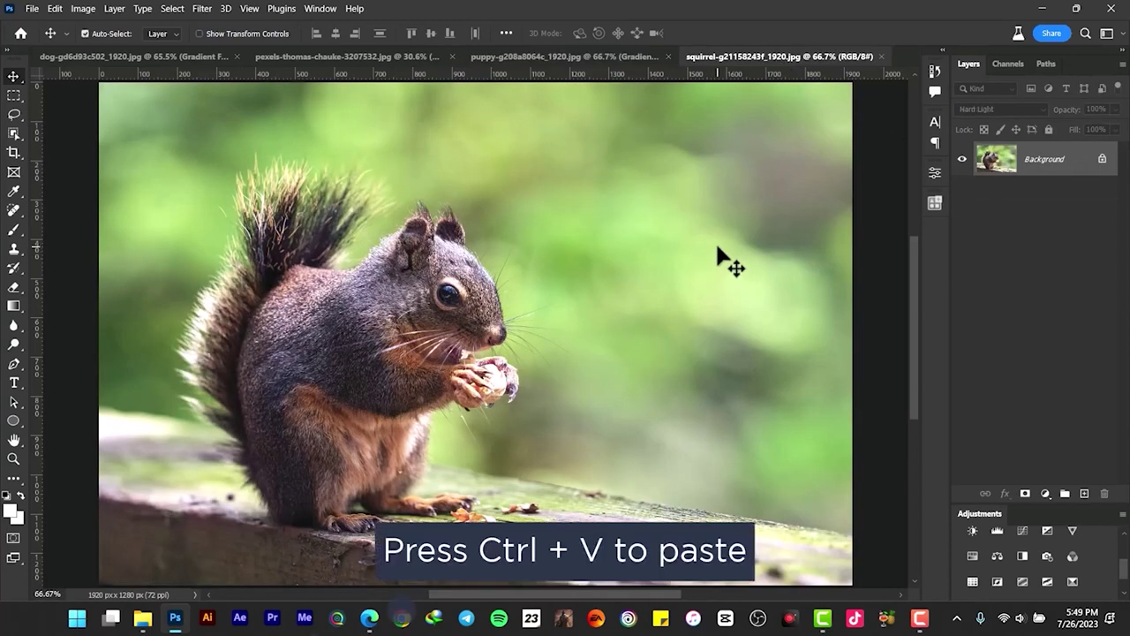
pyautogui.hotkey('ctrl', 'v')
pyautogui.moveTo(231, 161); pyautogui.dragTo(227, 154)
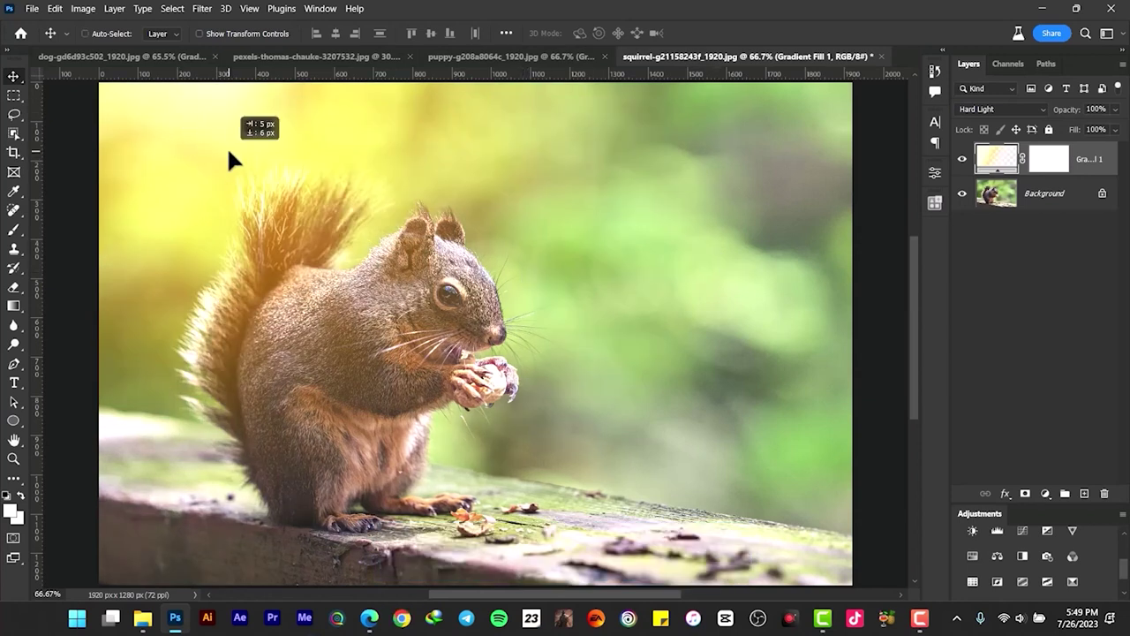
pyautogui.doubleClick(996, 161)
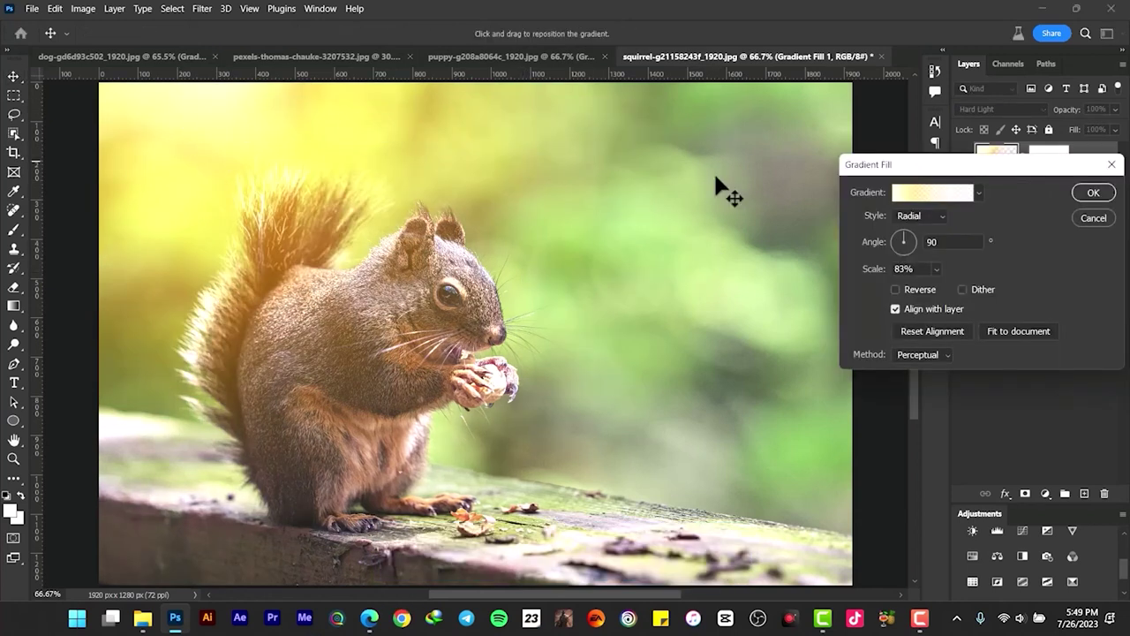
pyautogui.moveTo(196, 106)
pyautogui.mouseDown()
pyautogui.moveTo(518, 247)
pyautogui.moveTo(635, 259)
pyautogui.moveTo(648, 233)
pyautogui.moveTo(768, 168)
pyautogui.moveTo(831, 107)
pyautogui.mouseUp()
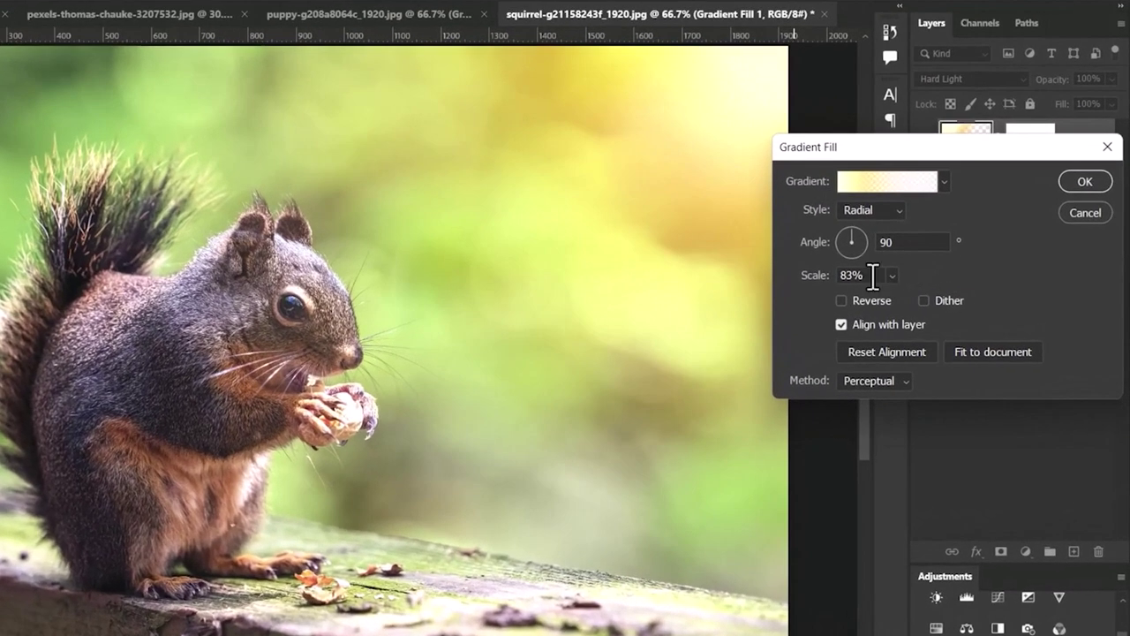
pyautogui.click(850, 274)
pyautogui.write('1')
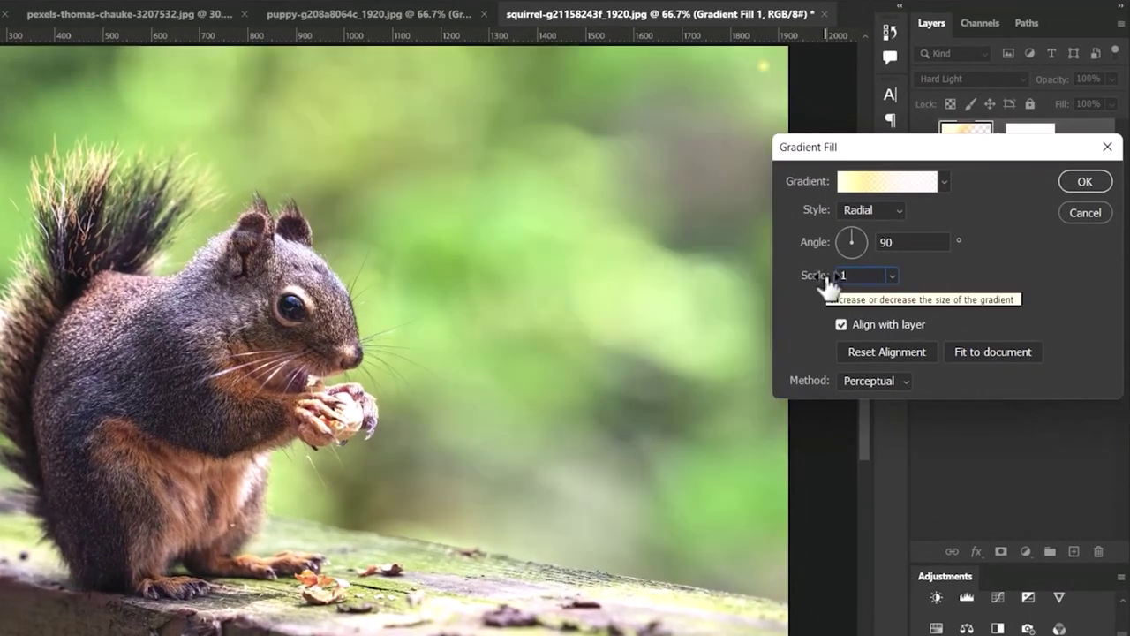
pyautogui.write('22')
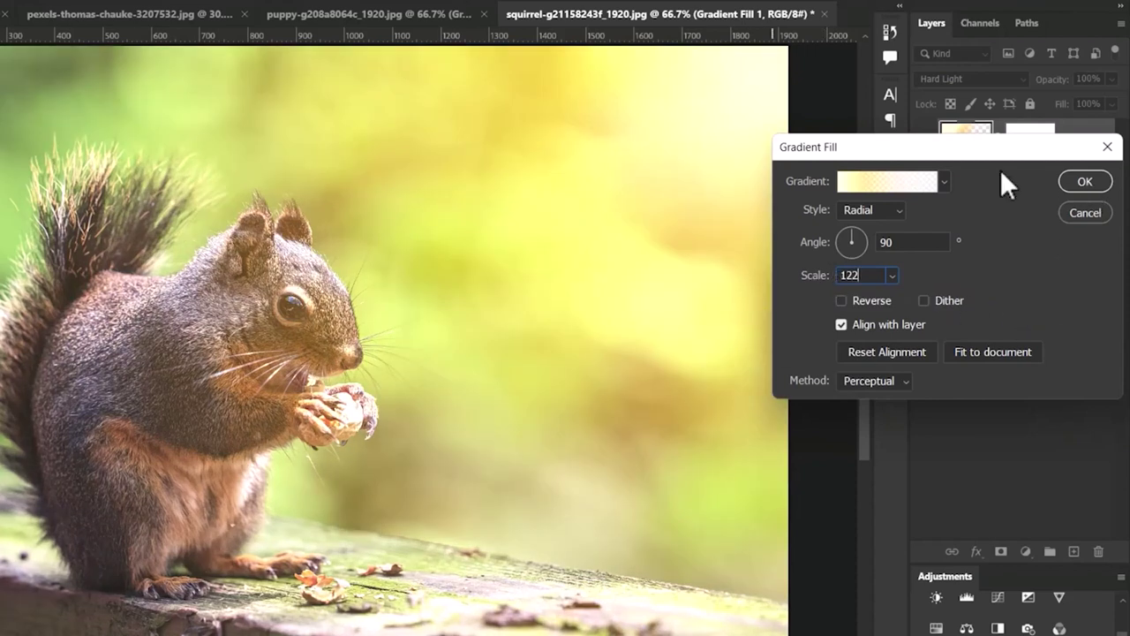
pyautogui.moveTo(727, 100)
pyautogui.mouseDown()
pyautogui.moveTo(638, 139)
pyautogui.moveTo(750, 99)
pyautogui.moveTo(782, 56)
pyautogui.mouseUp()
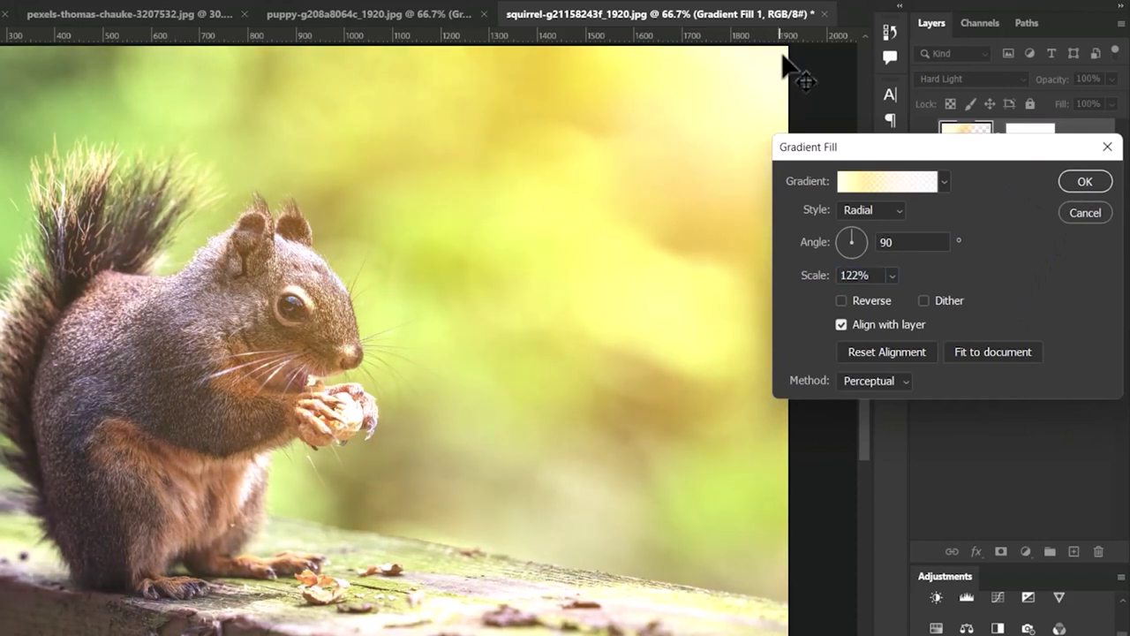
pyautogui.moveTo(782, 62); pyautogui.dragTo(783, 76)
pyautogui.click(1088, 181)
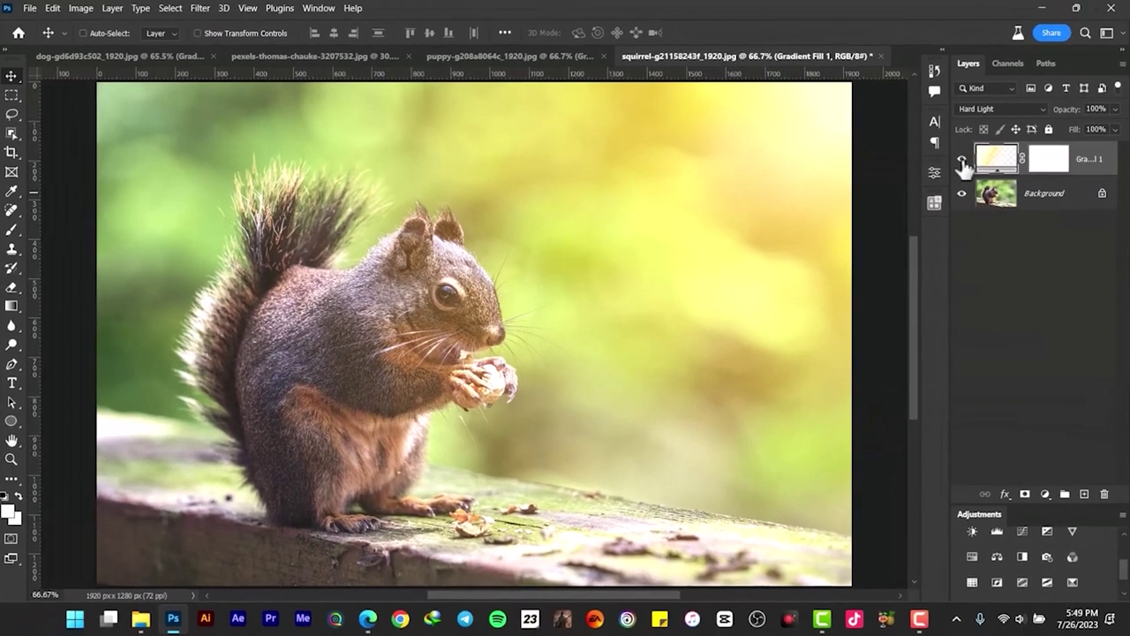
# Compare the glow on and off, then set the gradient scale to 120%
pyautogui.click(963, 160)
pyautogui.click(964, 160)
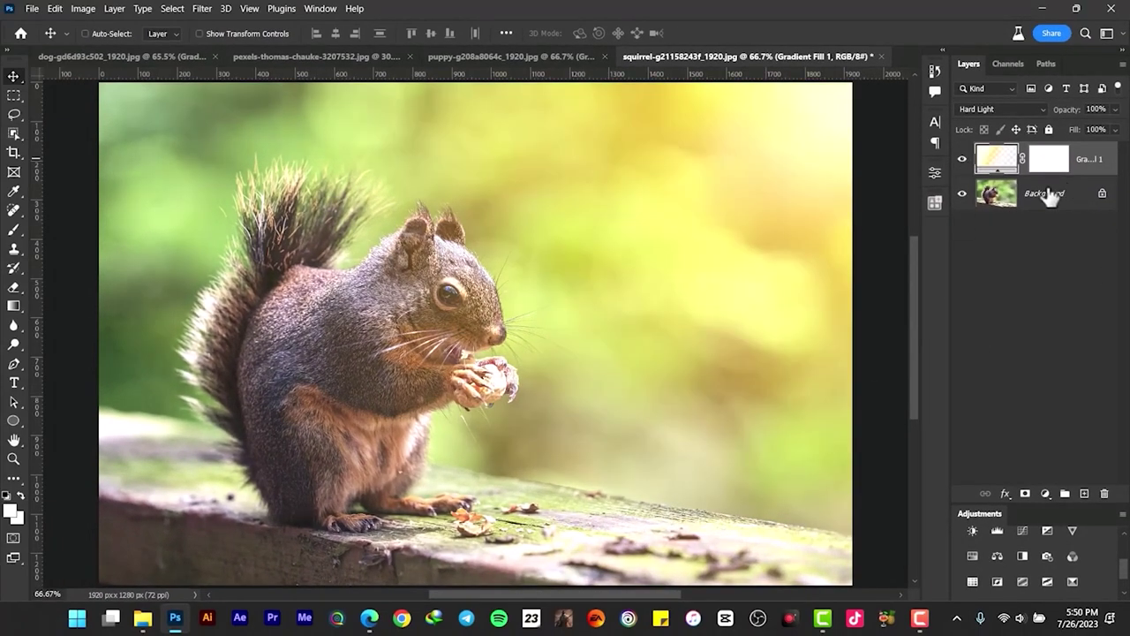
pyautogui.doubleClick(1003, 161)
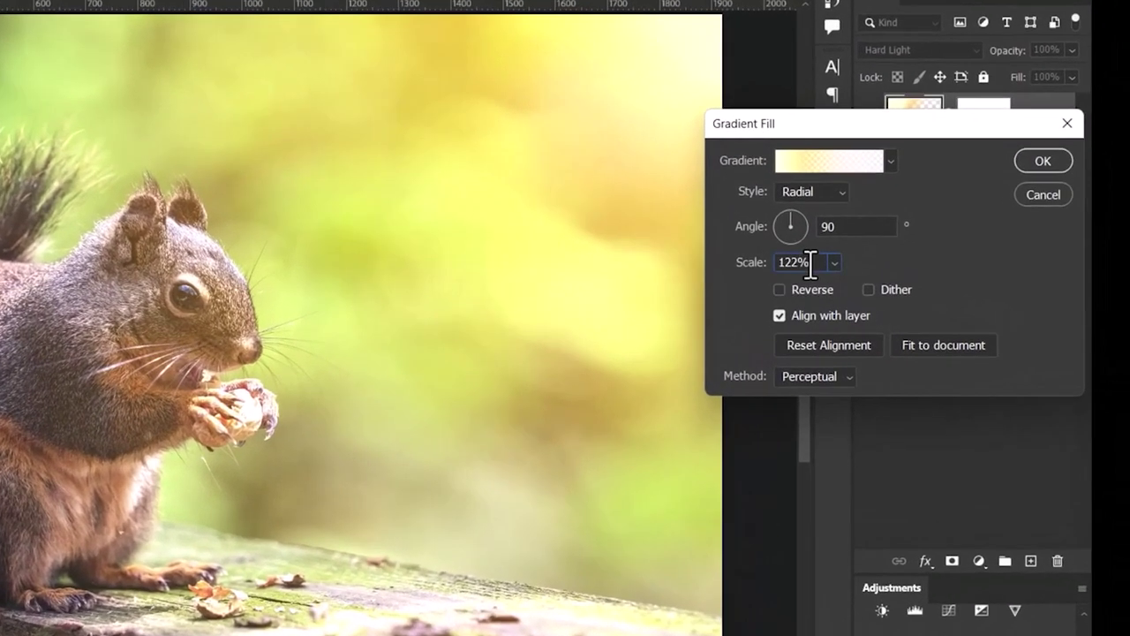
pyautogui.moveTo(920, 268); pyautogui.dragTo(907, 269)
pyautogui.write('120')
pyautogui.press('Return')
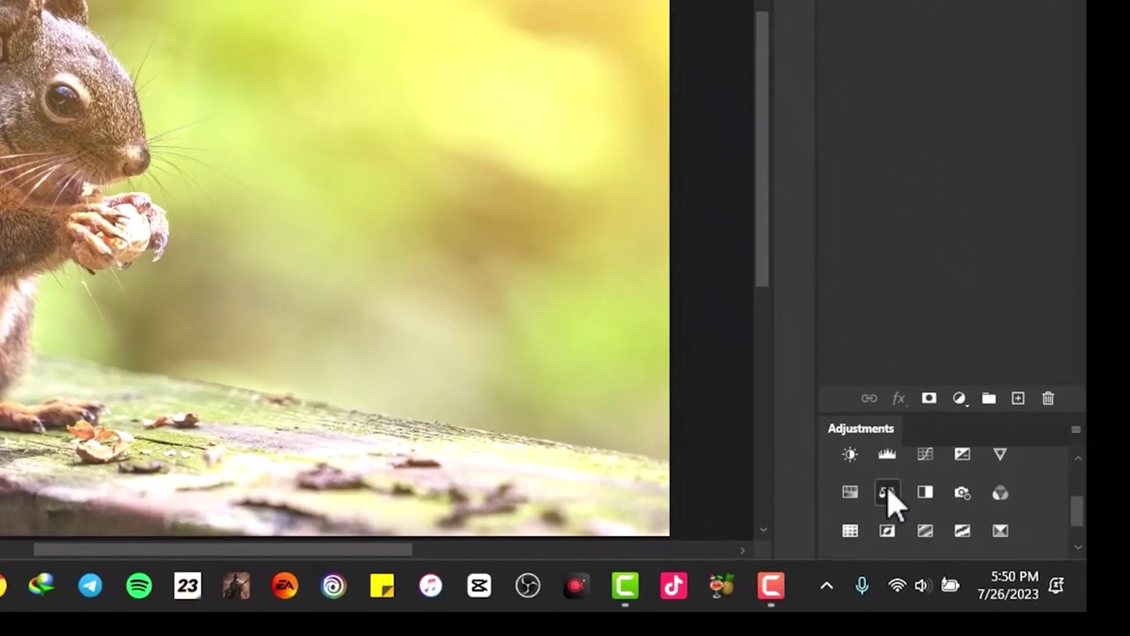
# Add a Color Balance layer with midtones Cyan–Red +13 to the squirrel photo
pyautogui.click(887, 493)
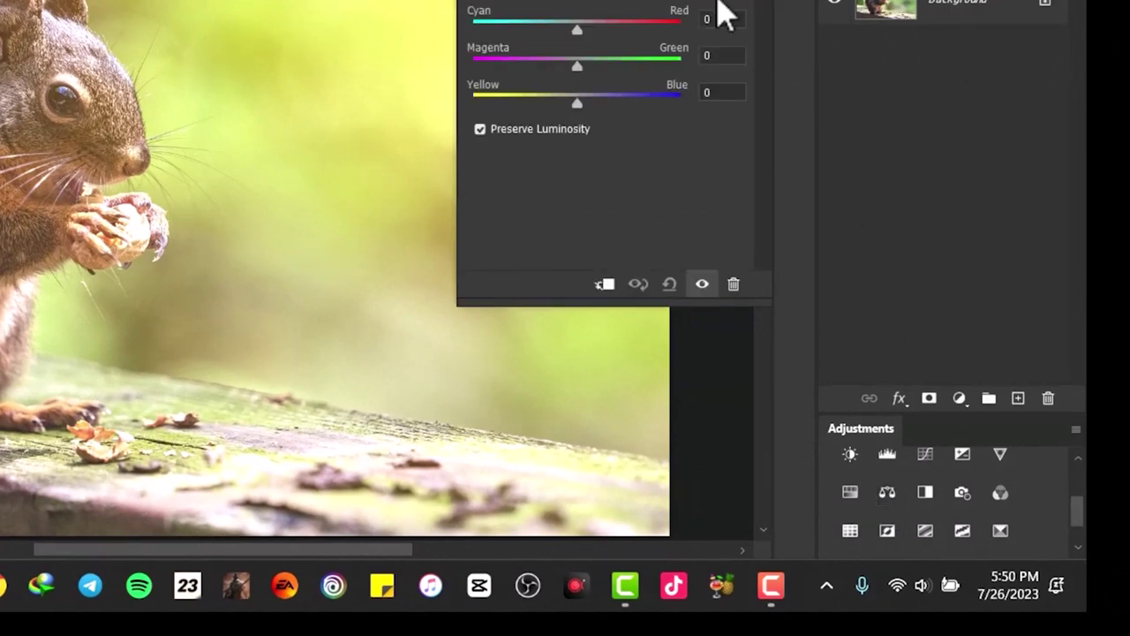
pyautogui.doubleClick(720, 20)
pyautogui.write('13')
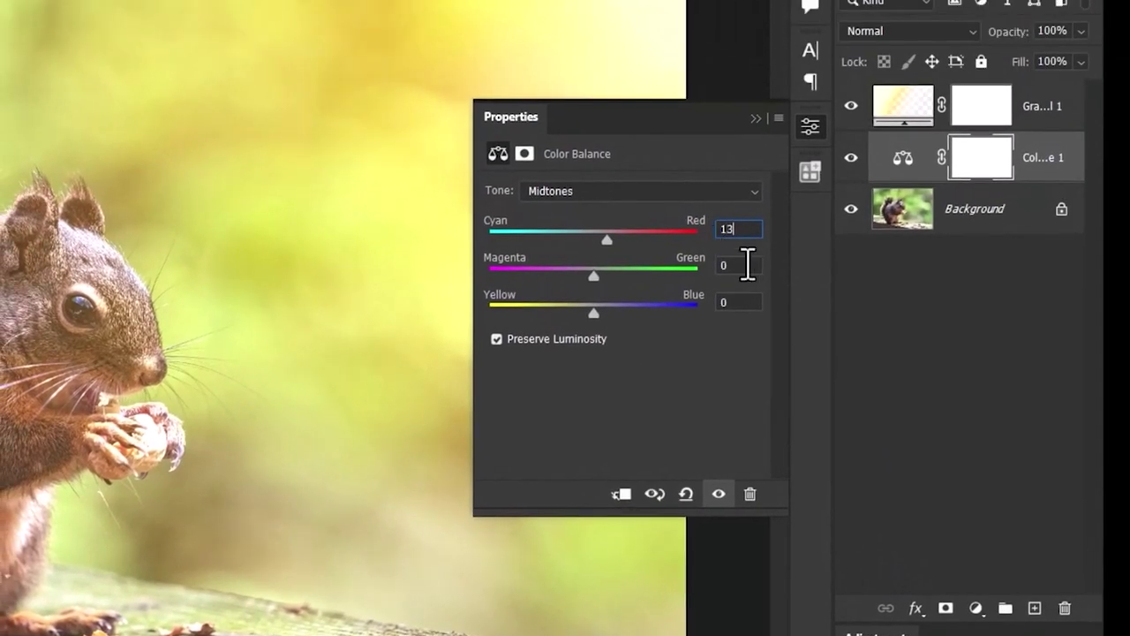
pyautogui.doubleClick(719, 302)
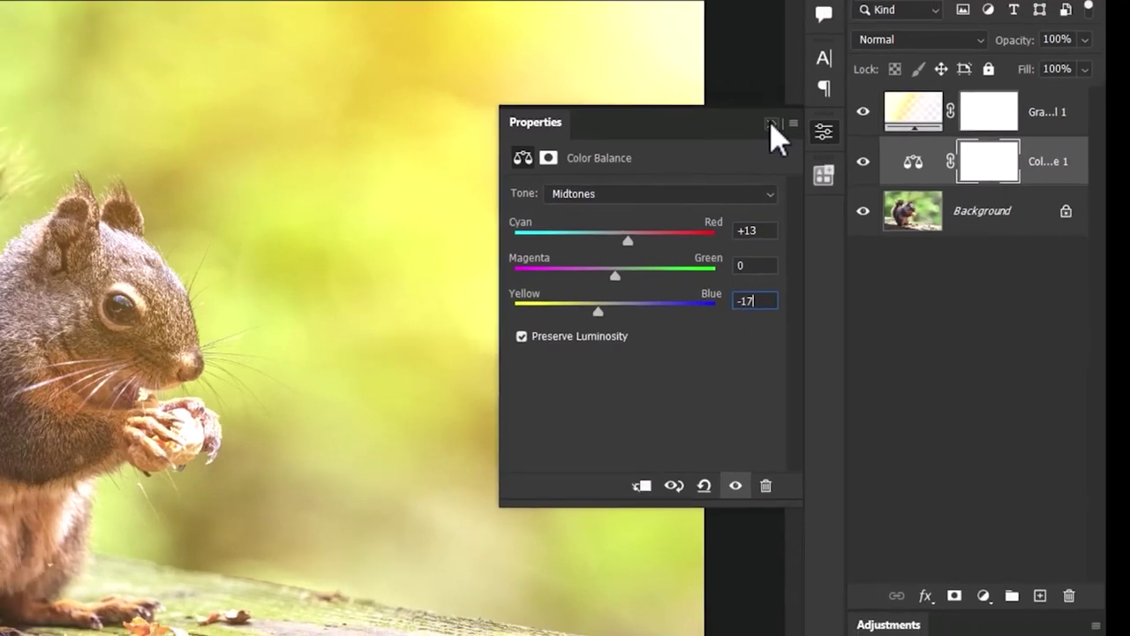
pyautogui.click(756, 117)
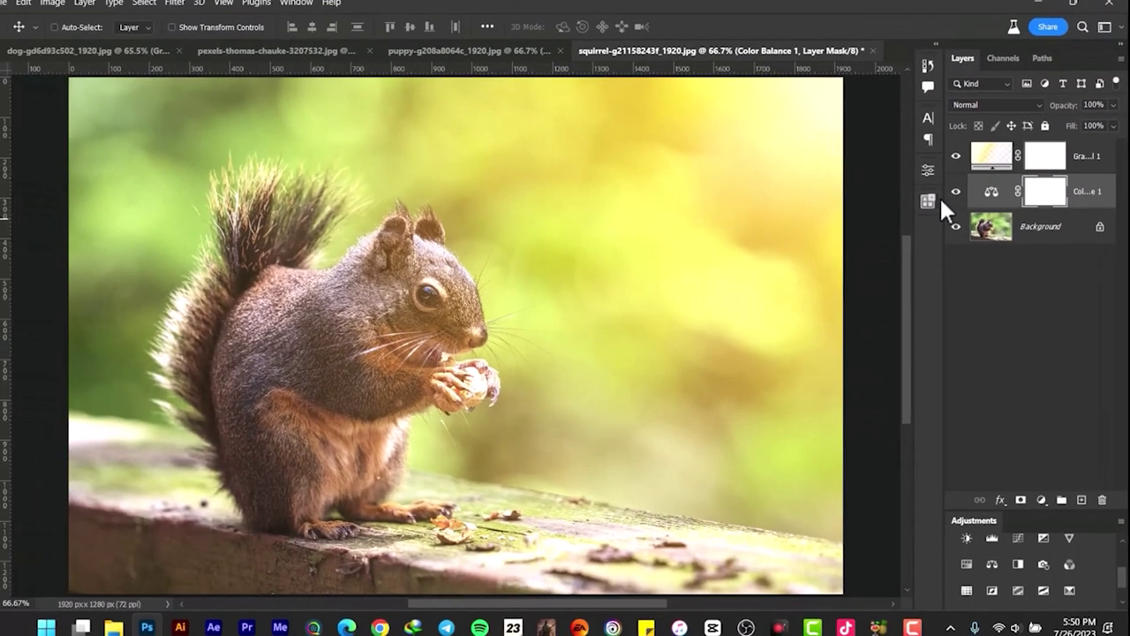
# Compare with the Color Balance layer hidden, then stamp all visible layers into Layer 1
pyautogui.click(964, 194)
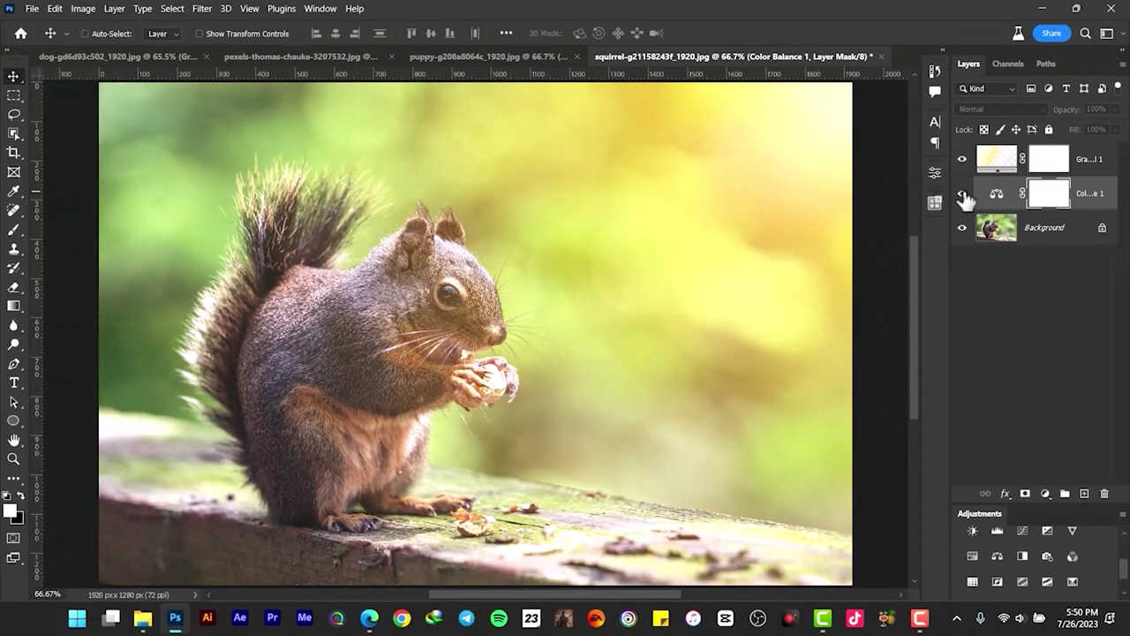
pyautogui.click(963, 193)
pyautogui.click(963, 193)
pyautogui.click(964, 194)
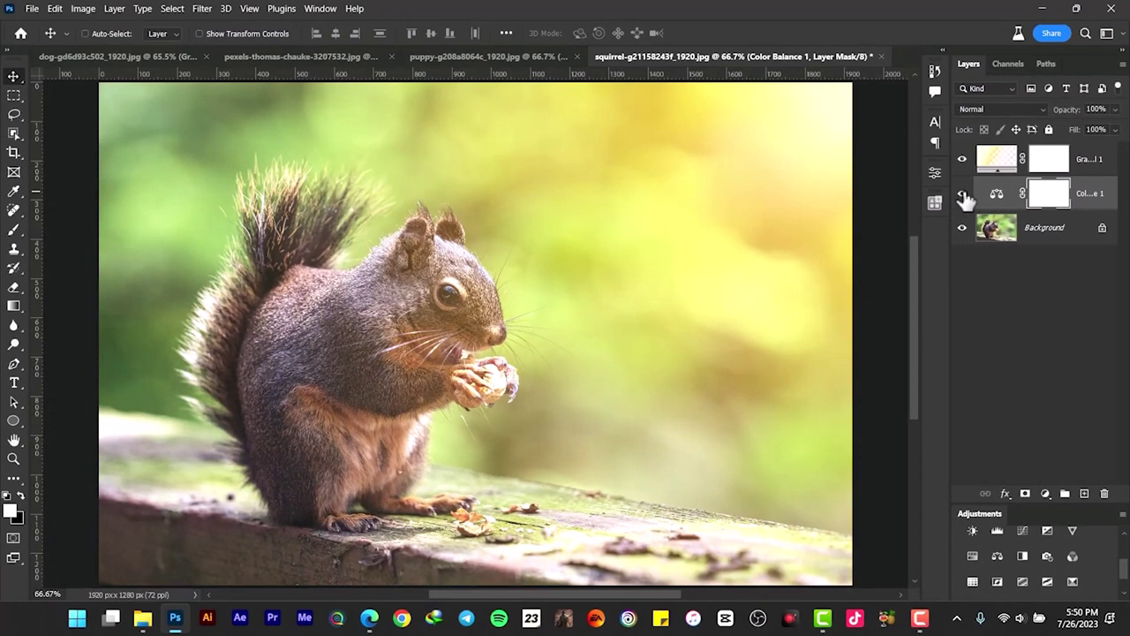
pyautogui.click(1095, 161)
pyautogui.hotkey('ctrl', 'shift', 'alt', 'e')
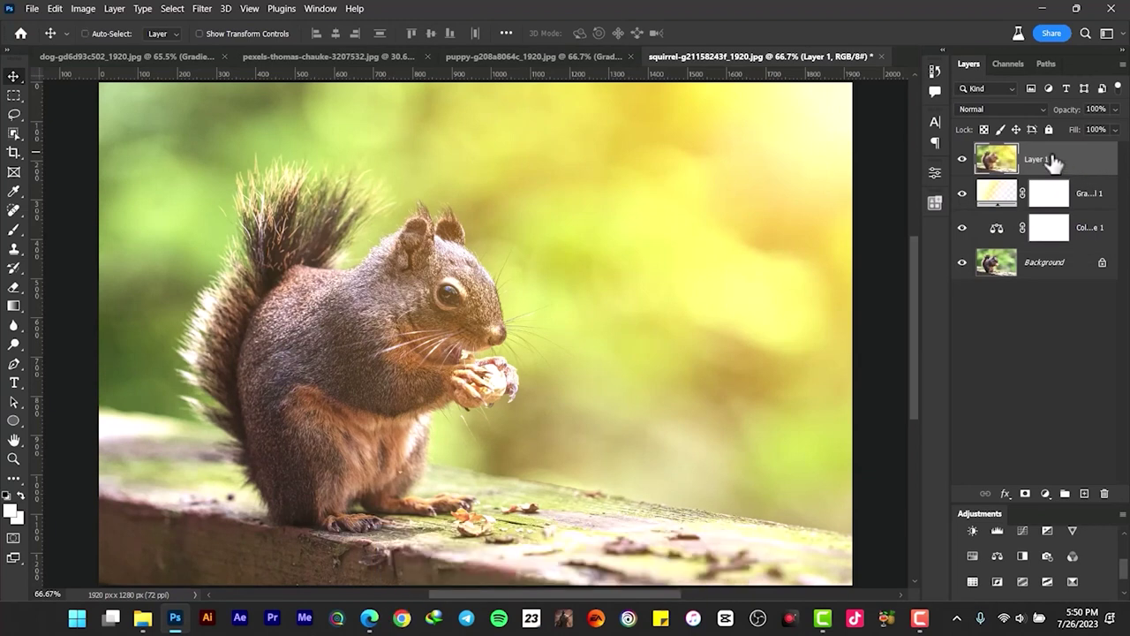
# Convert Layer 1 to a smart object and set Camera Raw Clarity to 22
pyautogui.rightClick(1056, 159)
pyautogui.click(1001, 219)
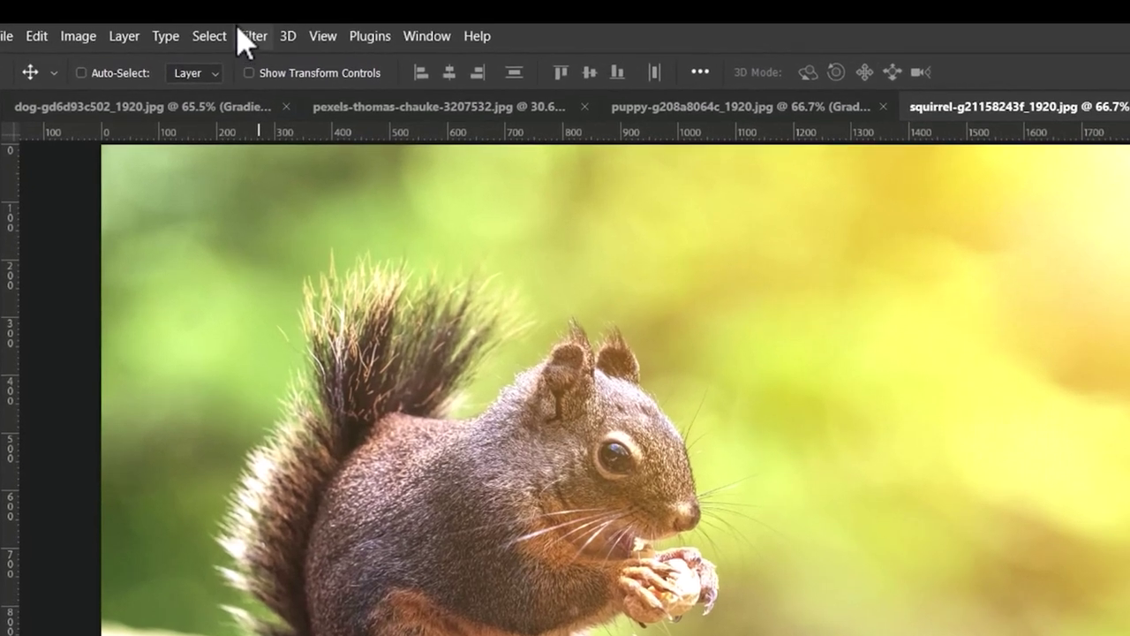
pyautogui.click(245, 40)
pyautogui.click(309, 189)
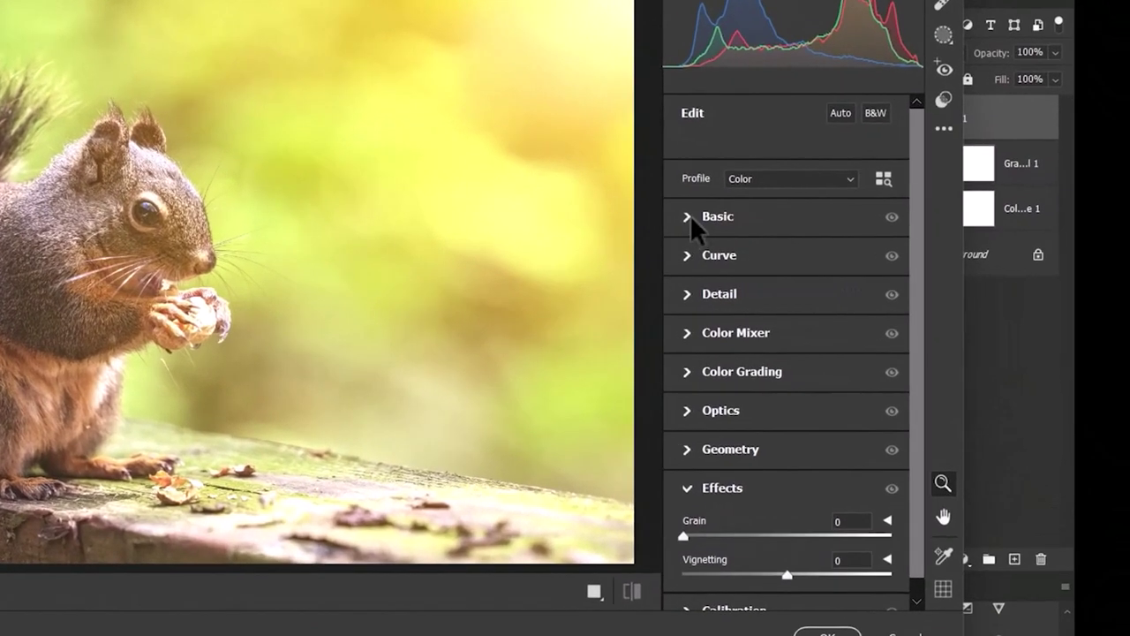
pyautogui.click(829, 233)
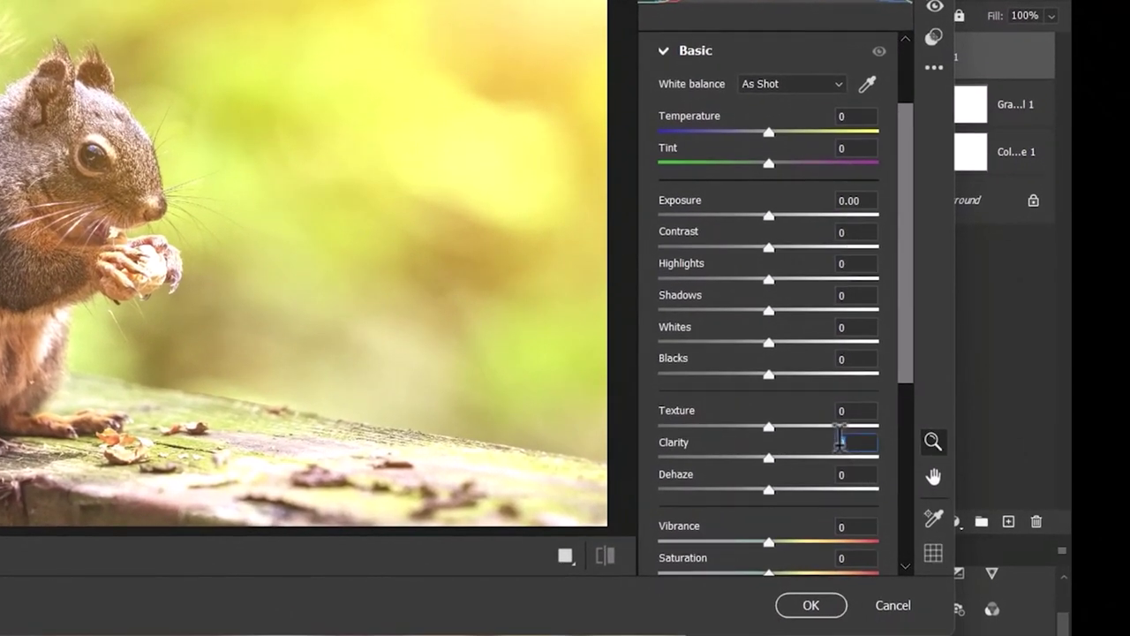
pyautogui.write('22')
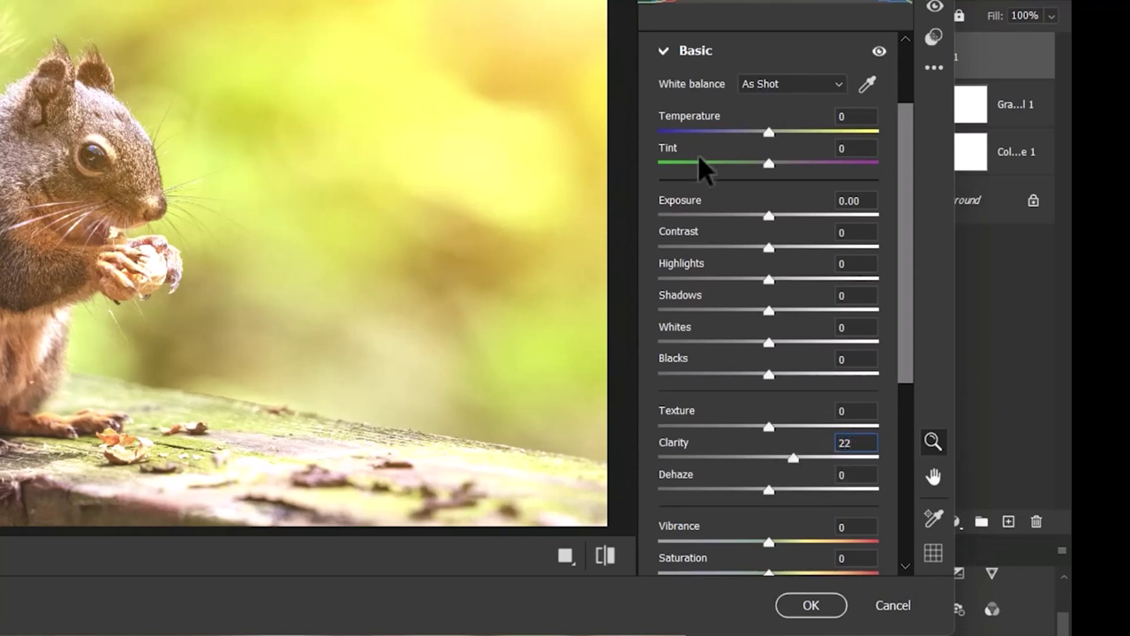
pyautogui.press('Return')
# Set Camera Raw Sharpening to 10 and Vignetting to -10, then apply the filter
pyautogui.click(662, 51)
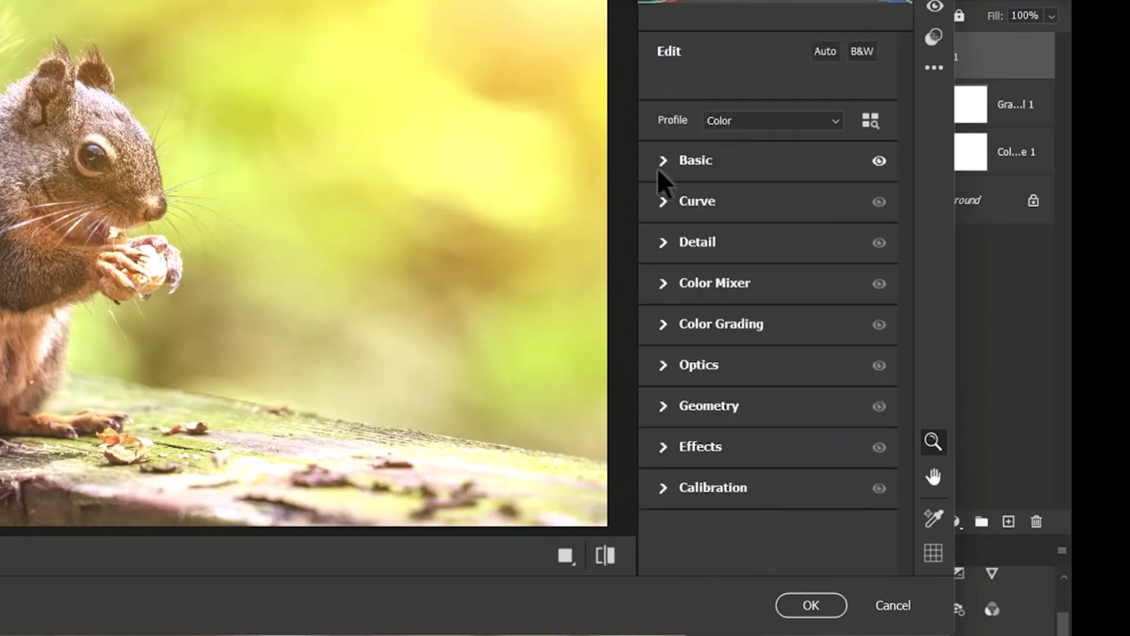
pyautogui.click(668, 244)
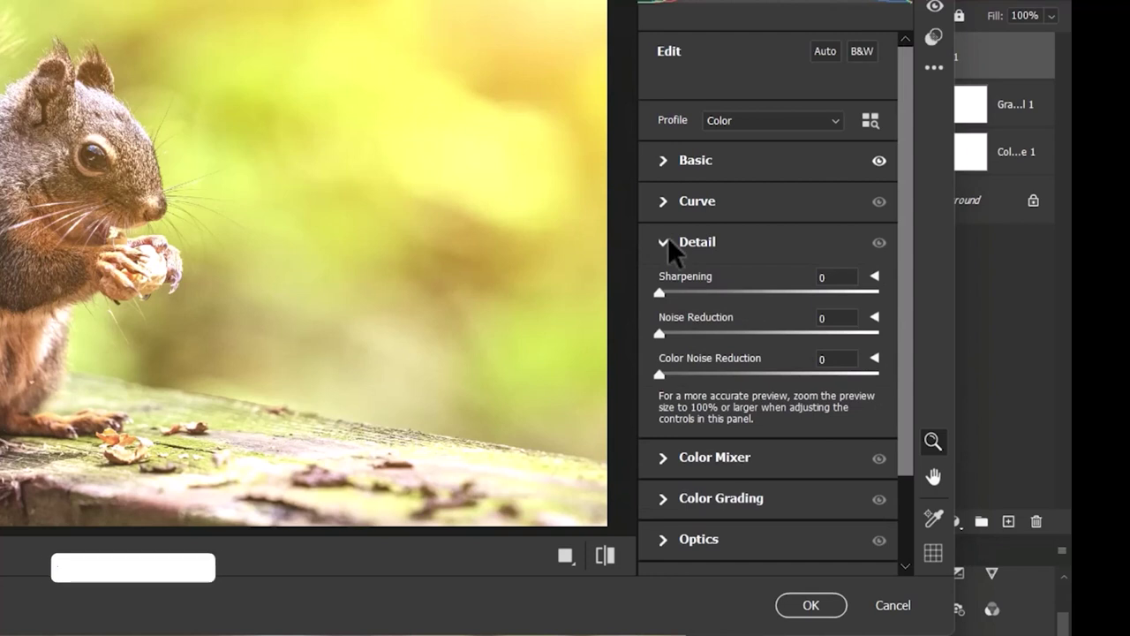
pyautogui.click(818, 278)
pyautogui.write('10')
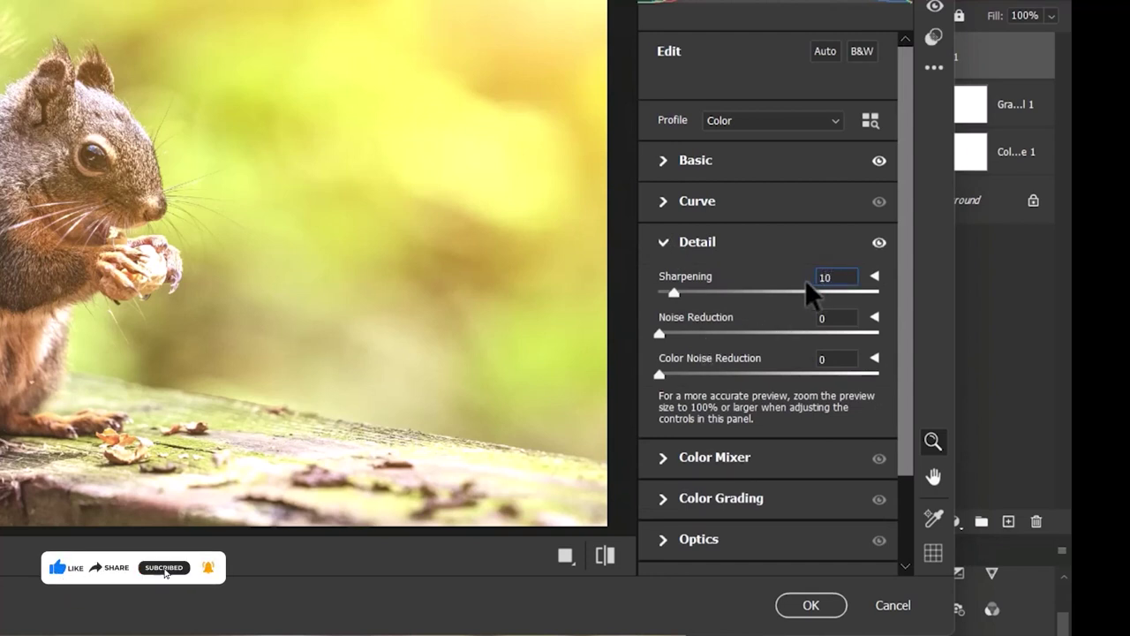
pyautogui.click(662, 242)
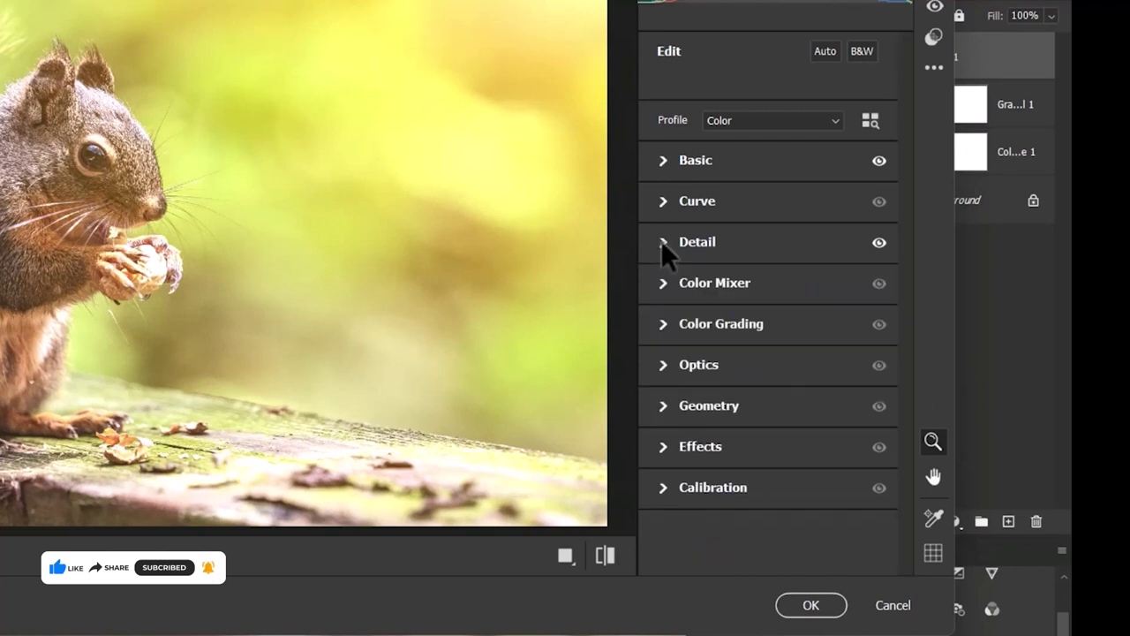
pyautogui.click(666, 445)
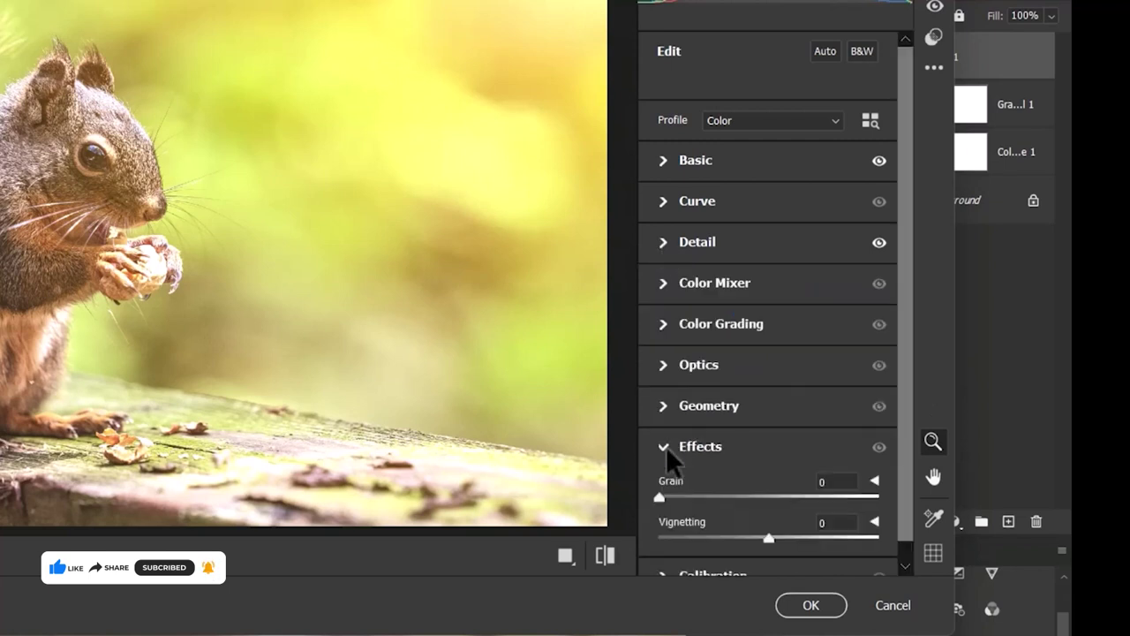
pyautogui.click(831, 521)
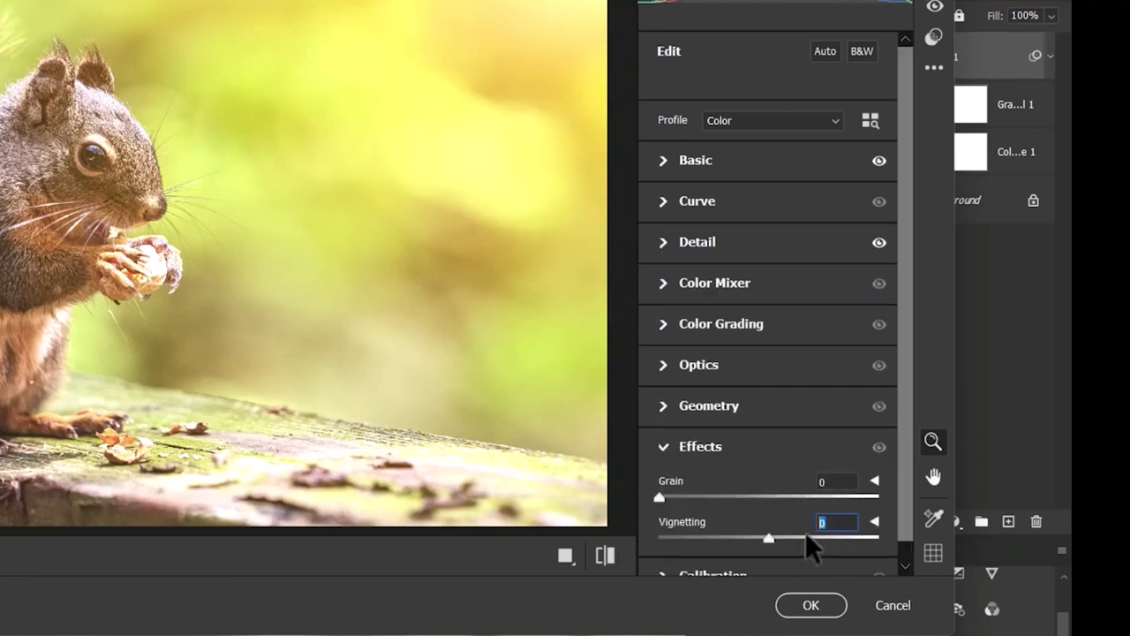
pyautogui.write('-10')
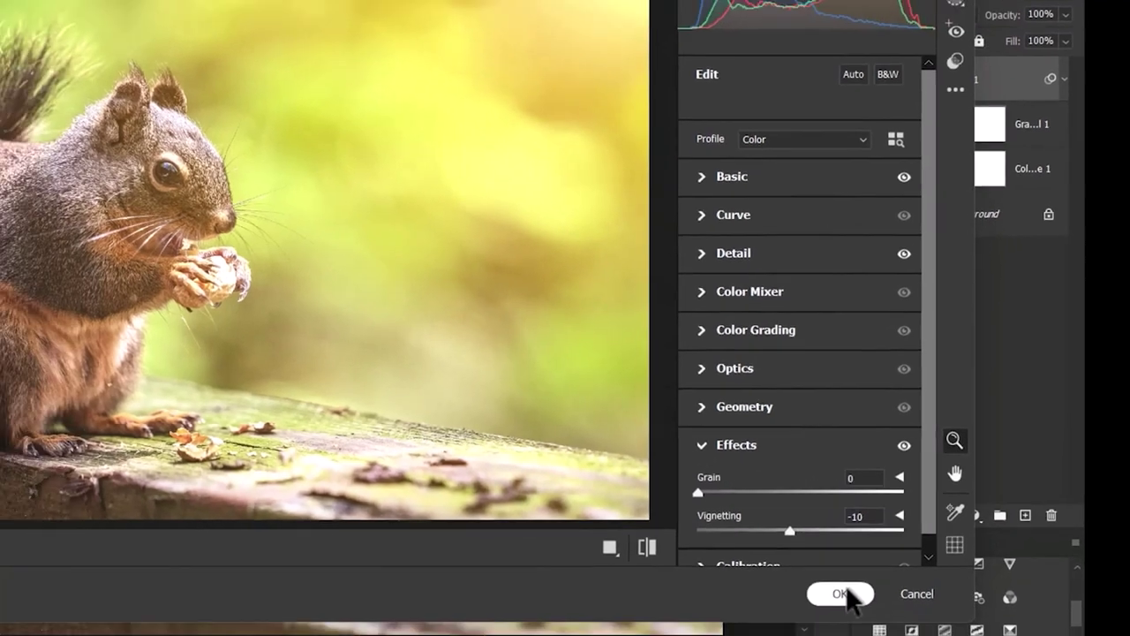
pyautogui.click(840, 593)
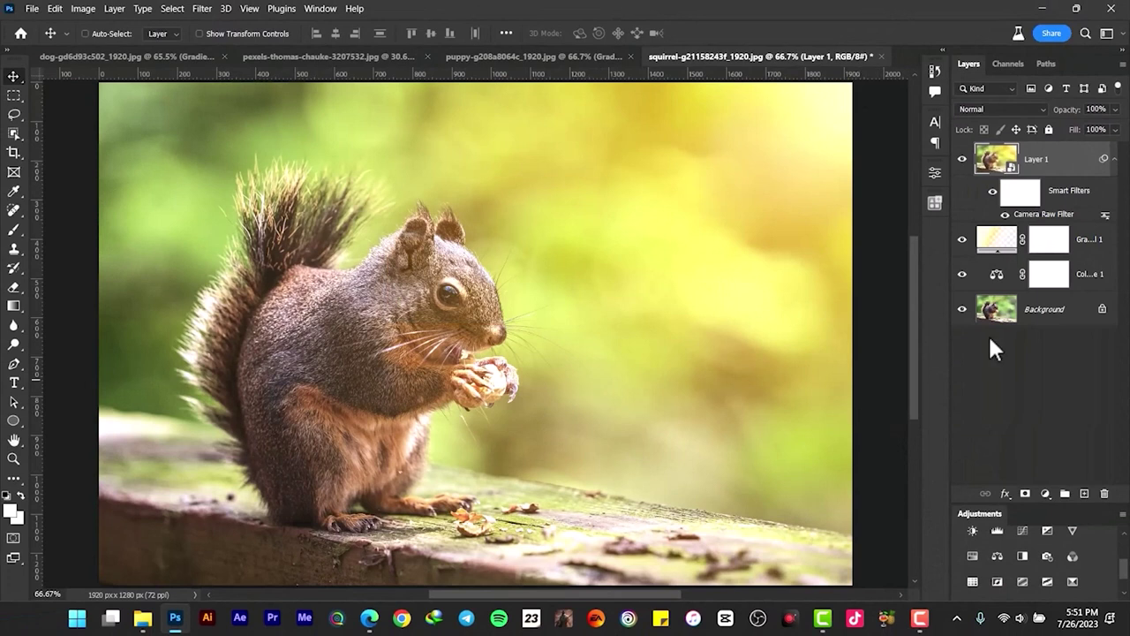
# Group Layer 1, the gradient fill and Color Balance layers, toggling Group 1 to compare
pyautogui.keyDown('shift'); pyautogui.click(1091, 274); pyautogui.keyUp('shift')
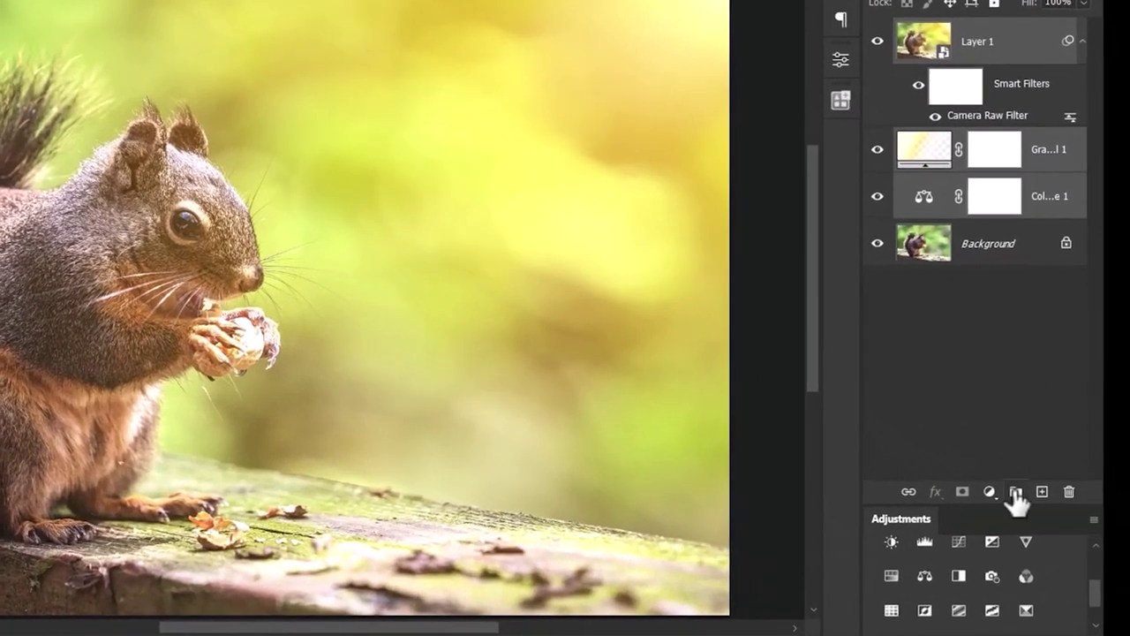
pyautogui.click(1050, 493)
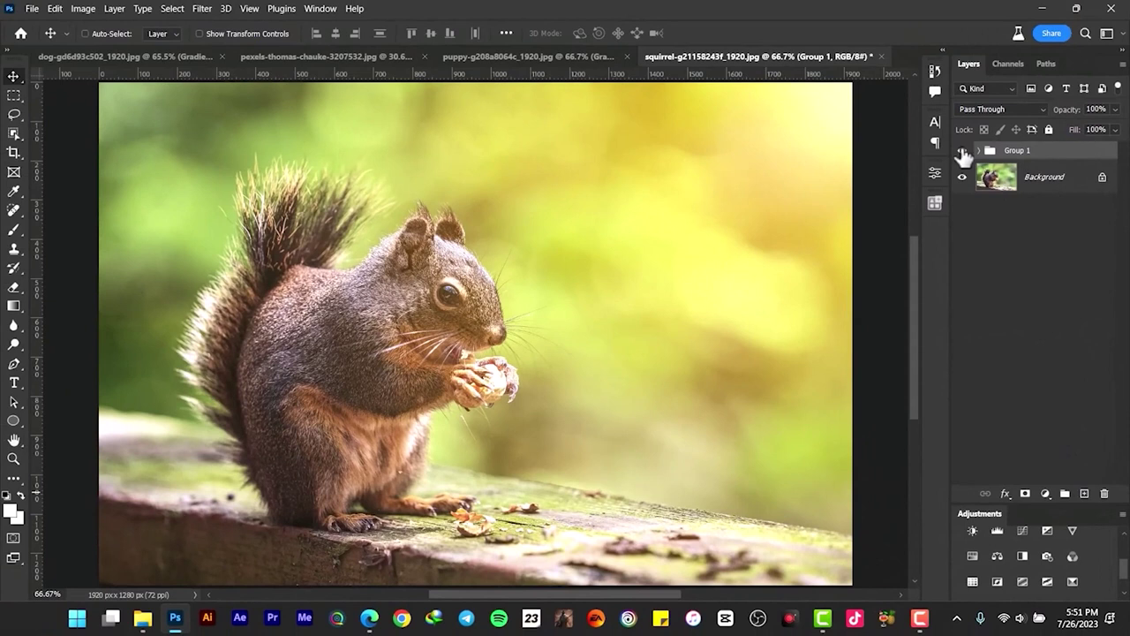
pyautogui.click(963, 152)
pyautogui.click(962, 152)
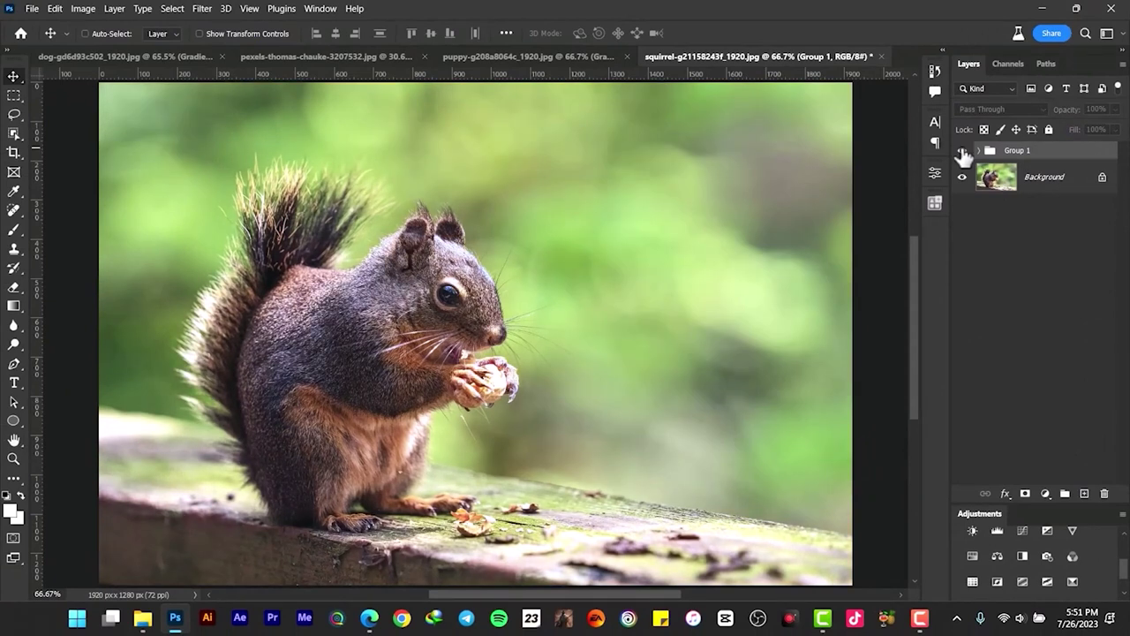
pyautogui.click(962, 152)
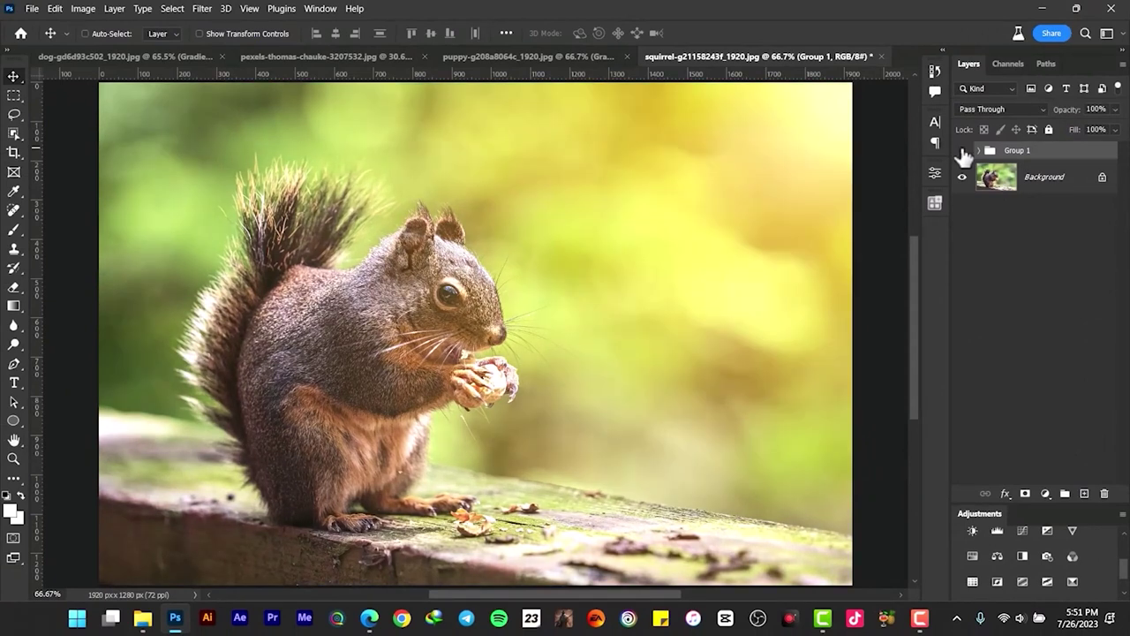
pyautogui.click(963, 152)
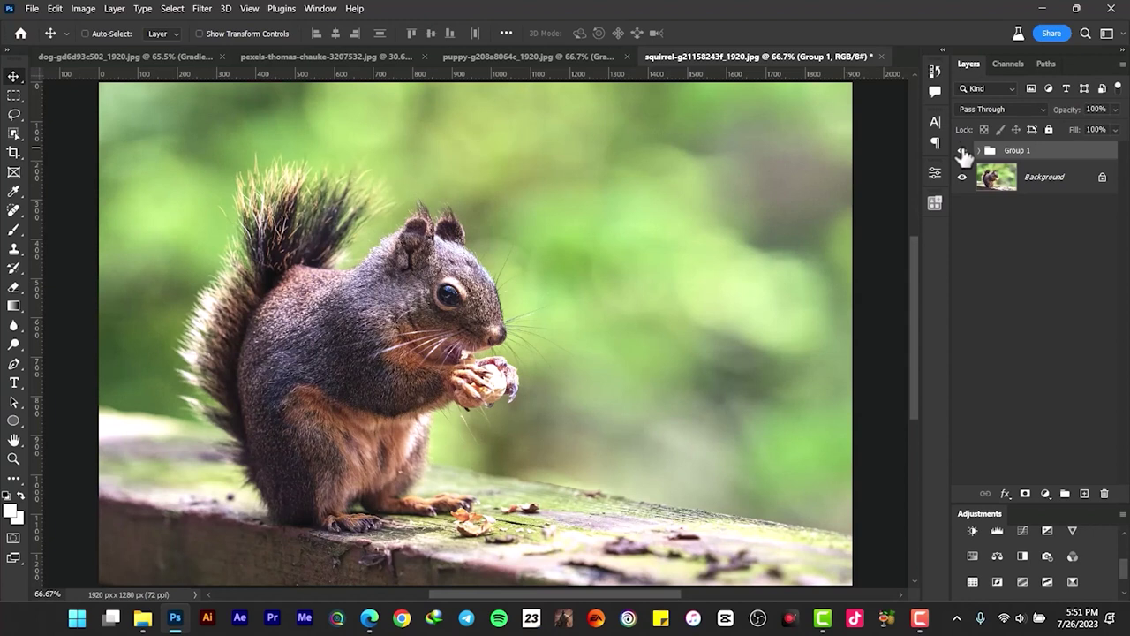